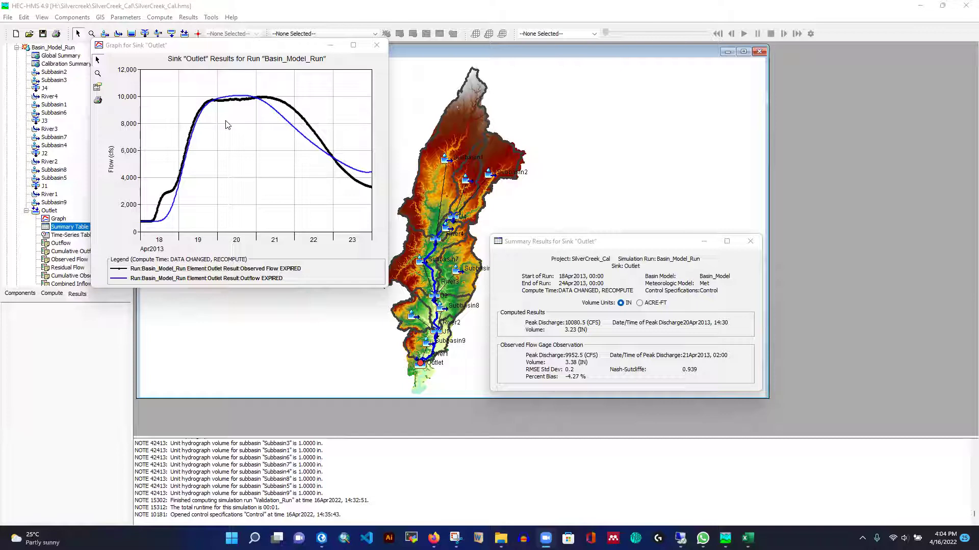
Examine the Outlet sink's hydrograph and summary results for Basin_Model_Run, comparing computed and observed flow
left_click(222, 50)
left_click_drag(222, 50, 226, 62)
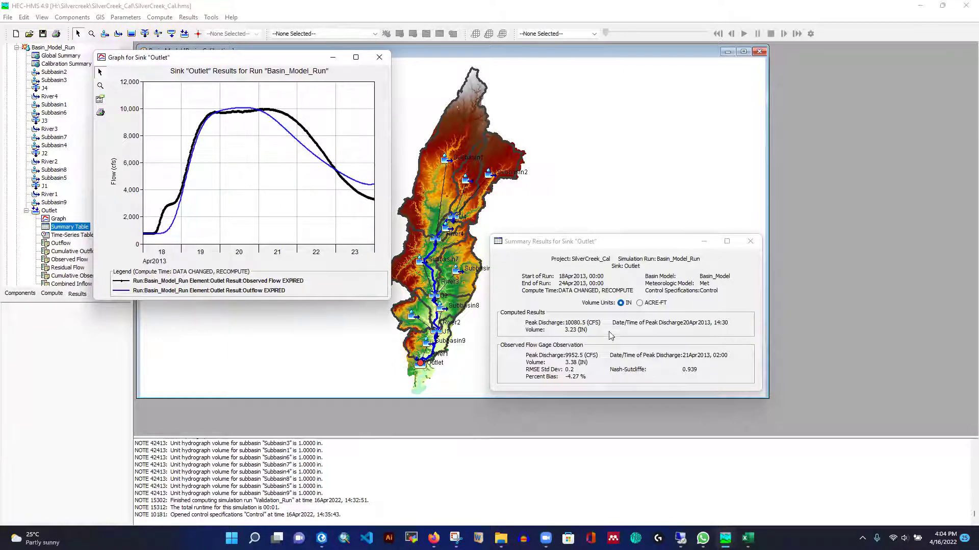
left_click(631, 243)
left_click_drag(631, 244, 628, 234)
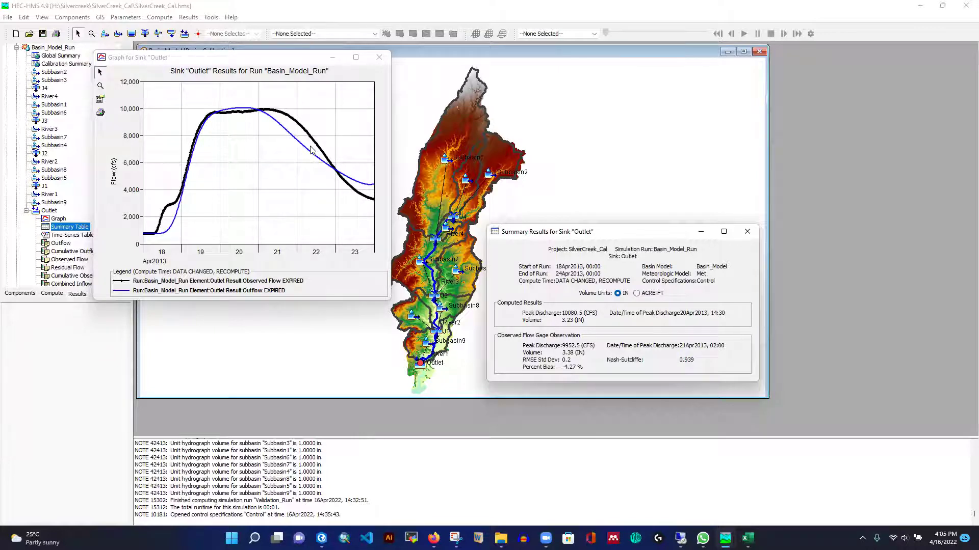
Close the Outlet graph and summary results and open the Basin_Calibration_Val basin model from the project components
left_click(379, 57)
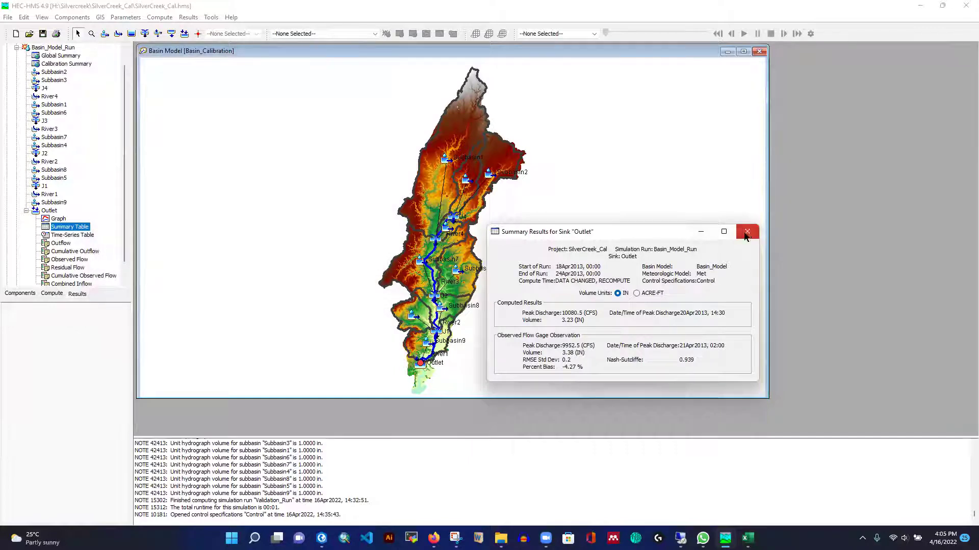
left_click(747, 232)
scroll(81, 194, "up", 1)
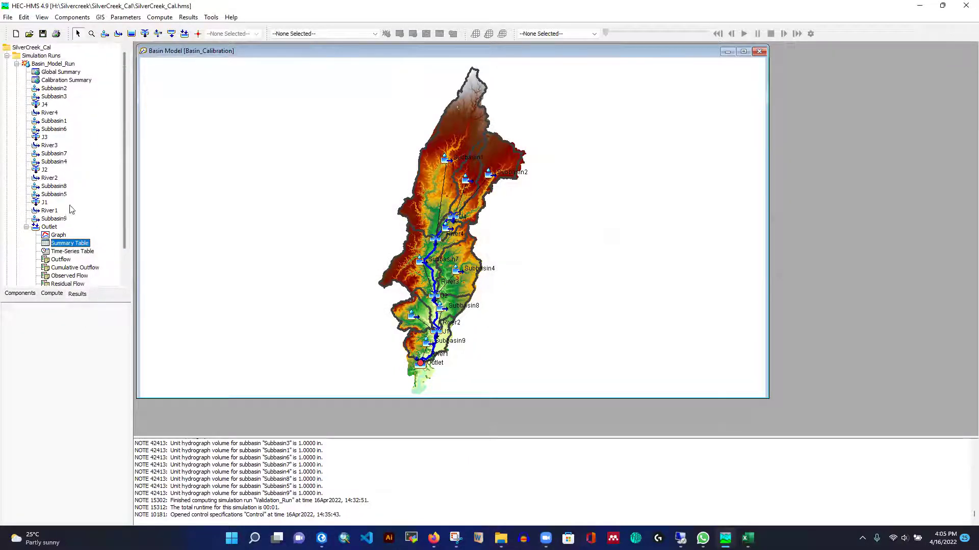
left_click(21, 294)
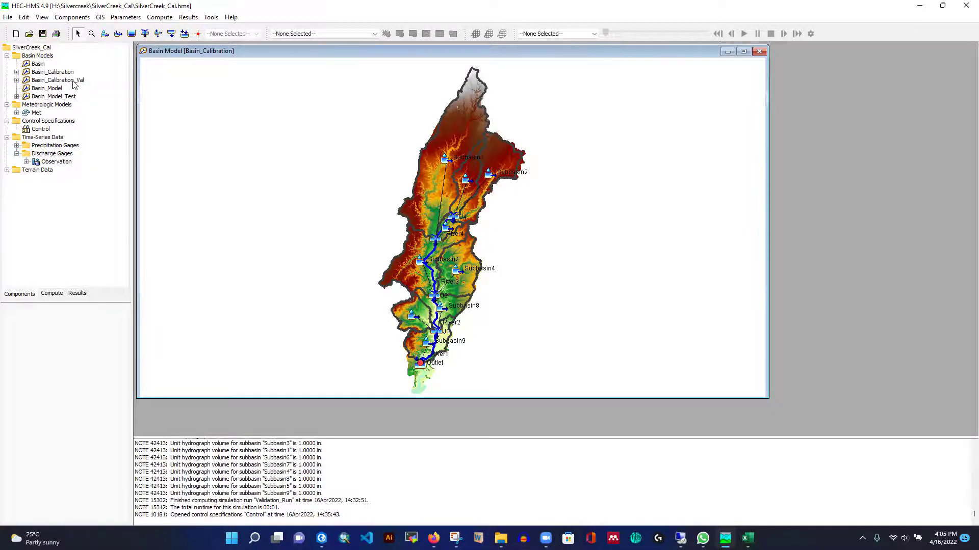
left_click(60, 81)
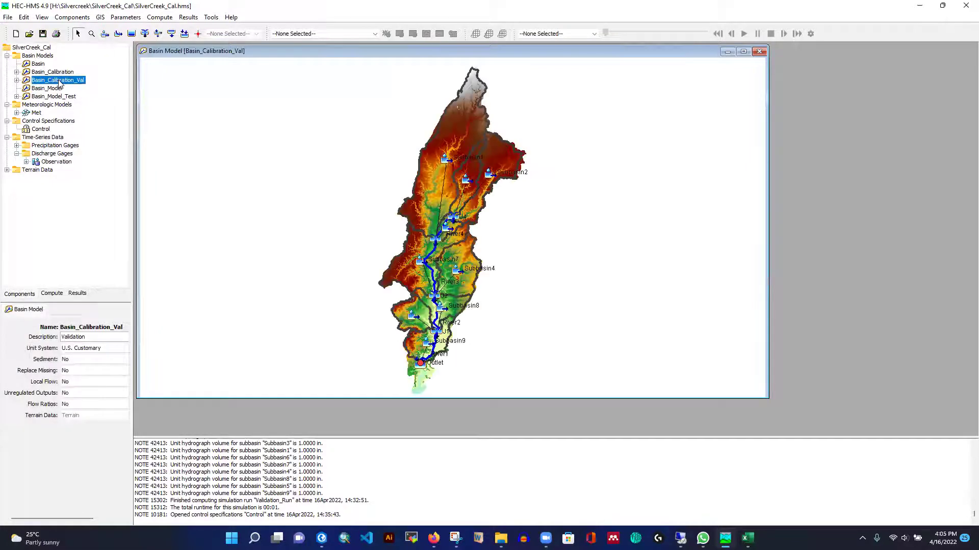
right_click(61, 81)
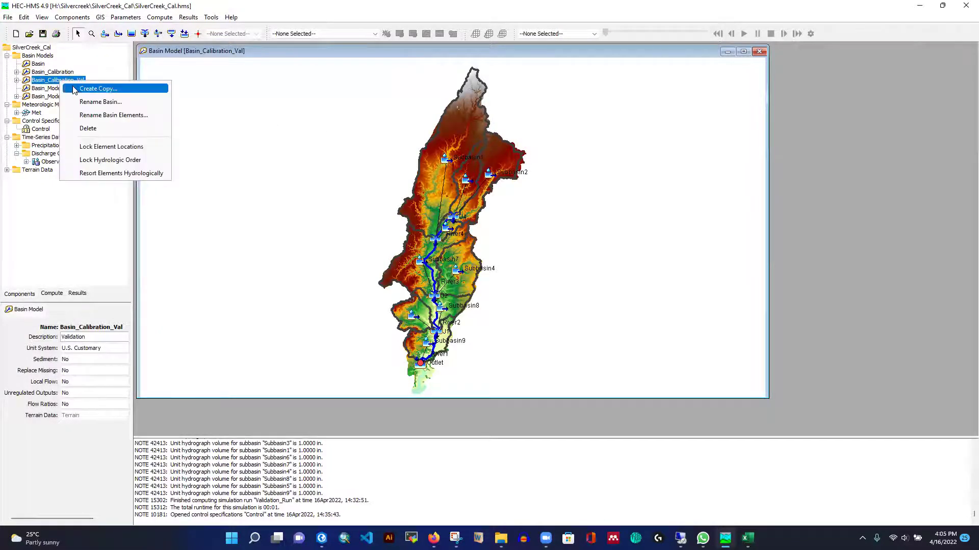
left_click(74, 88)
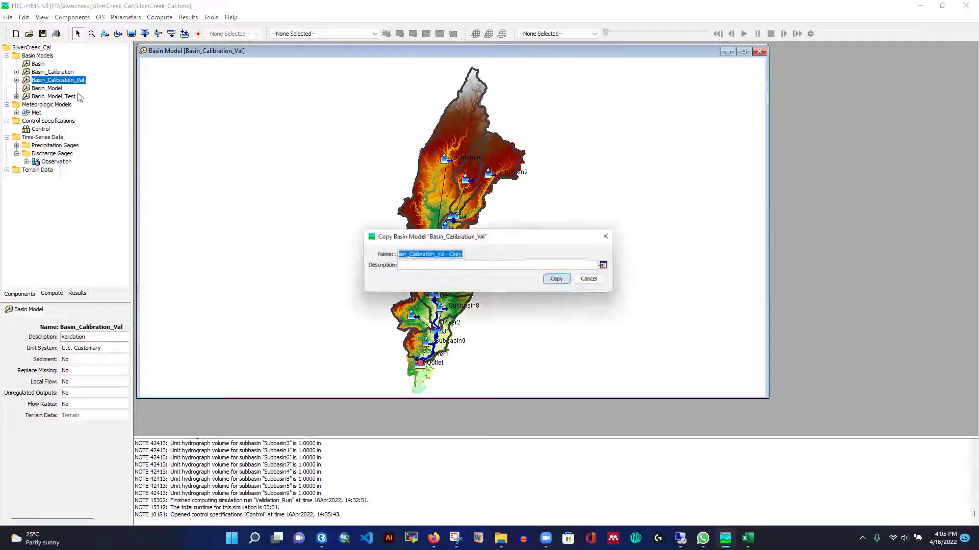
left_click(593, 281)
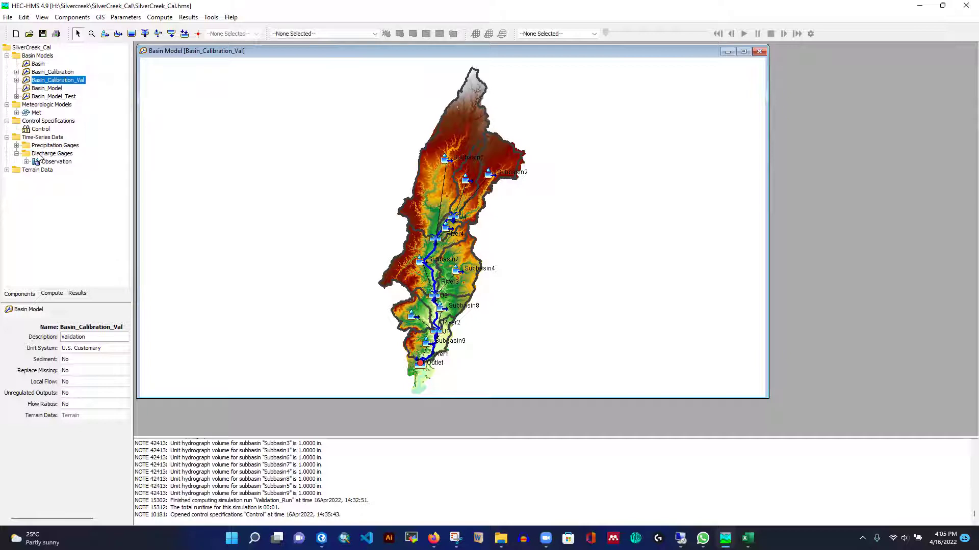
Review the project's Met meteorologic model, control specifications and precipitation gage components
left_click(22, 294)
left_click(41, 105)
left_click(36, 113)
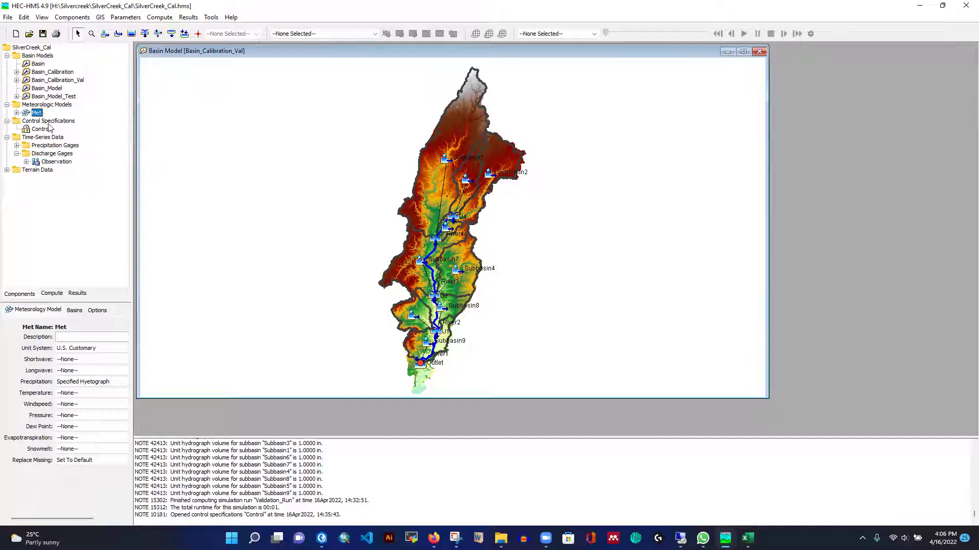
left_click(51, 123)
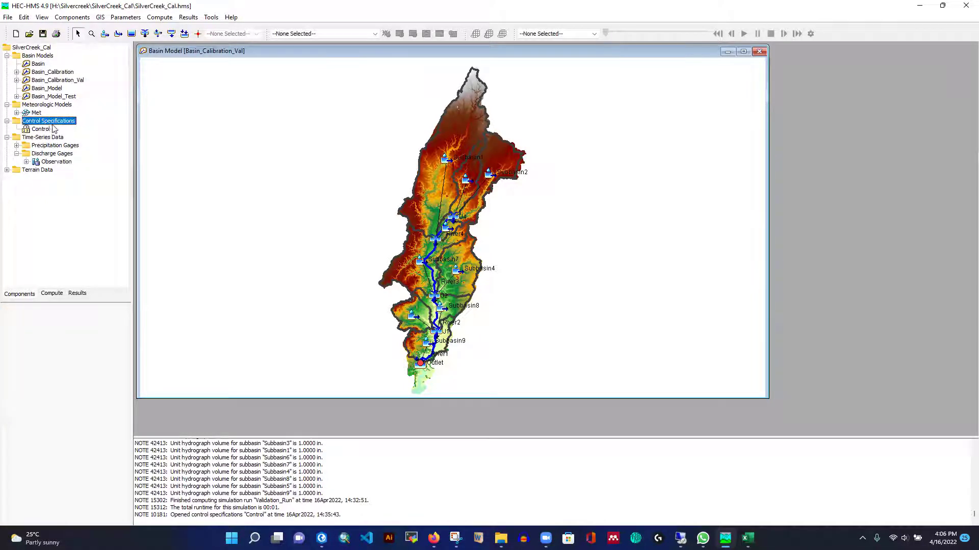
left_click(51, 137)
left_click(49, 147)
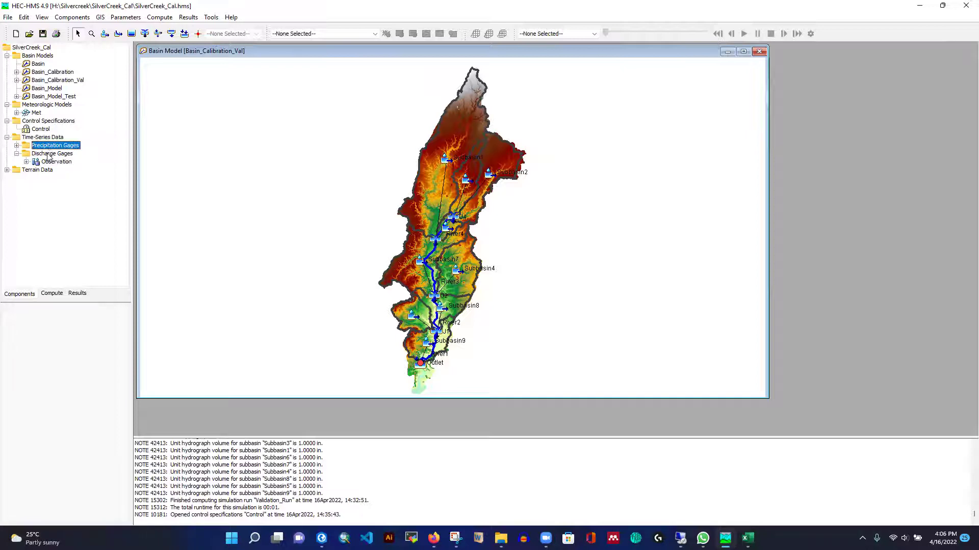
Create a new meteorologic model named Met_Val with the description "Validation"
left_click(75, 19)
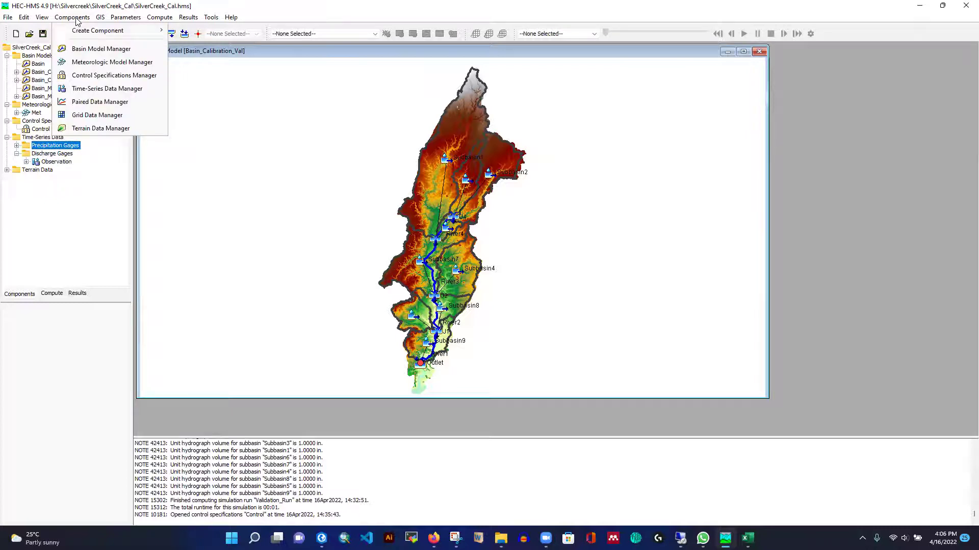
left_click(107, 63)
left_click(234, 112)
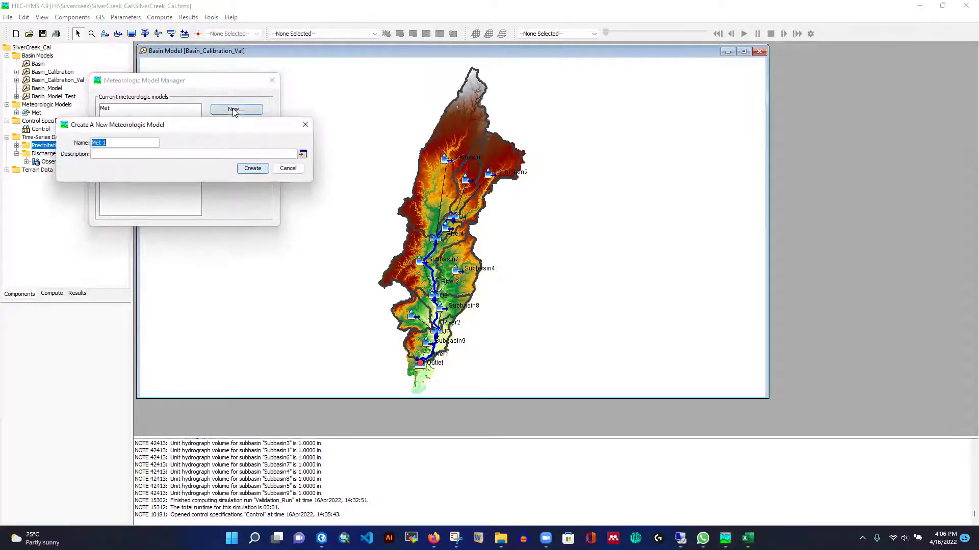
left_click(152, 142)
key("BackSpace")
key("BackSpace")
type("_V")
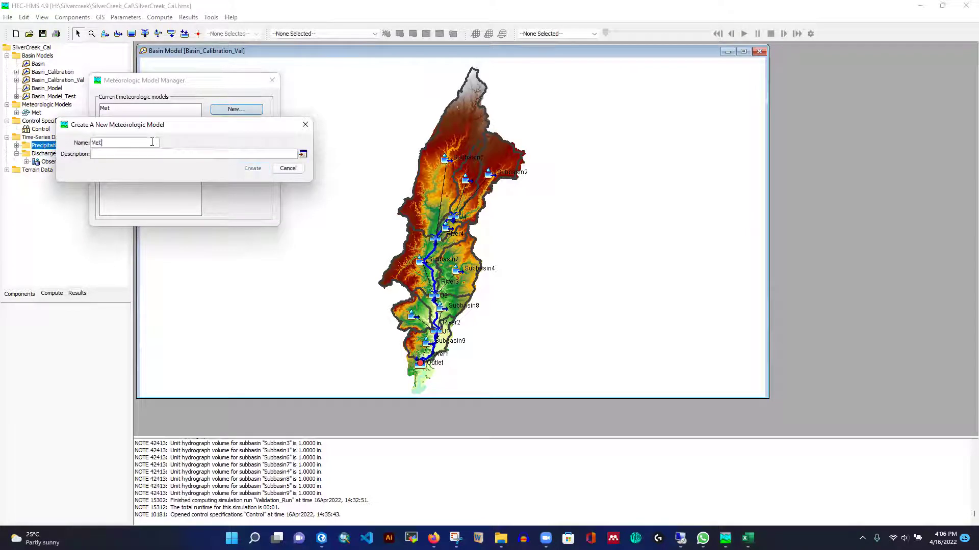
type("al")
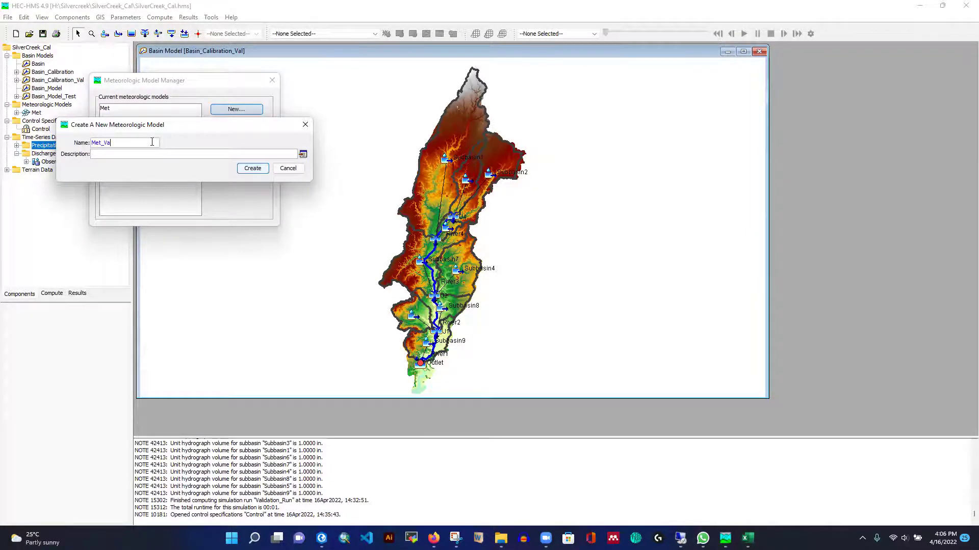
left_click(171, 155)
type("Vlidationidation")
left_click(257, 170)
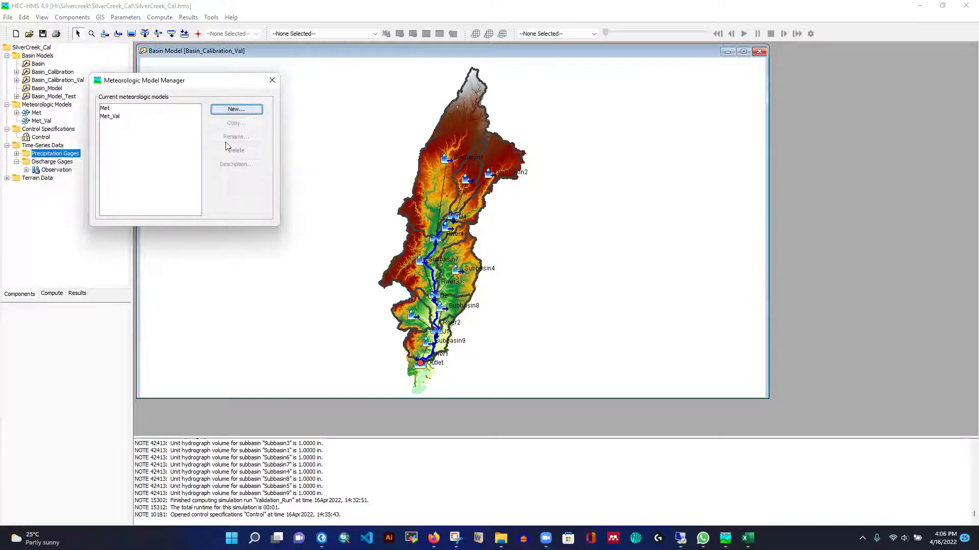
left_click(272, 80)
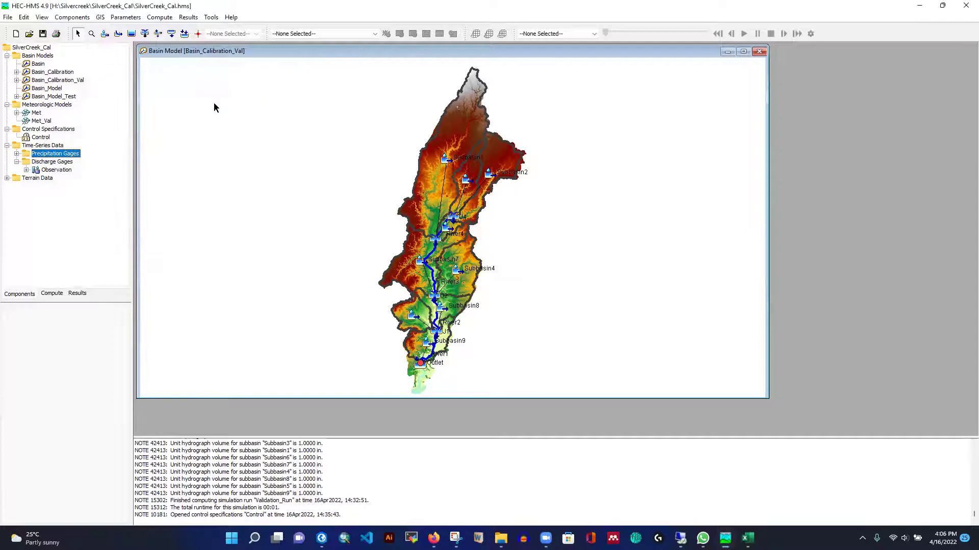
Configure Met_Val with Replace Missing set to Set To Default and include the subbasins of Basin_Calibration_Val
left_click(44, 121)
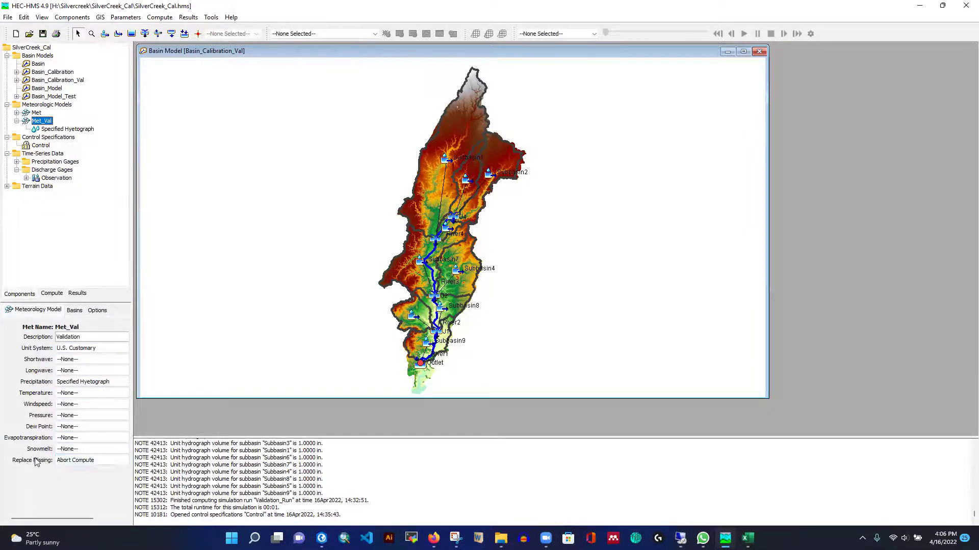
left_click(79, 461)
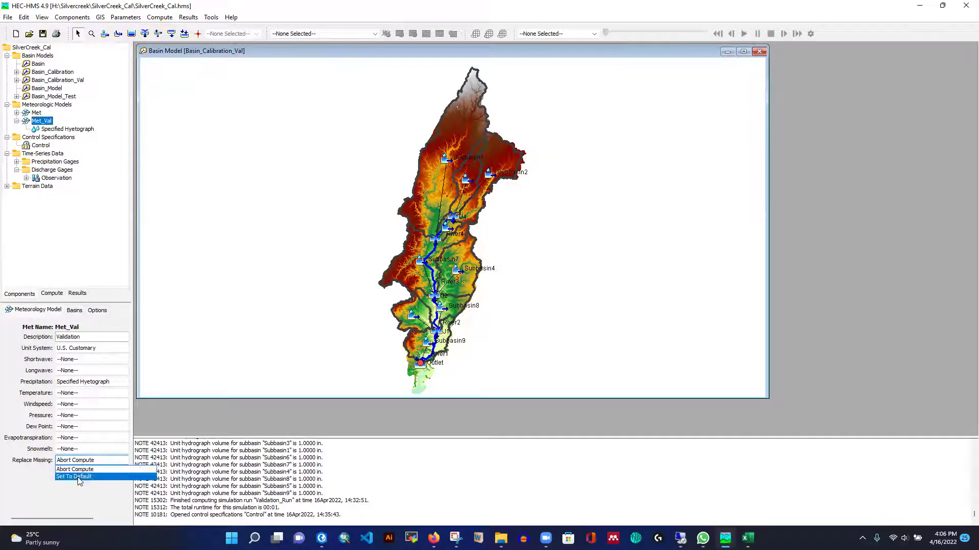
left_click(76, 477)
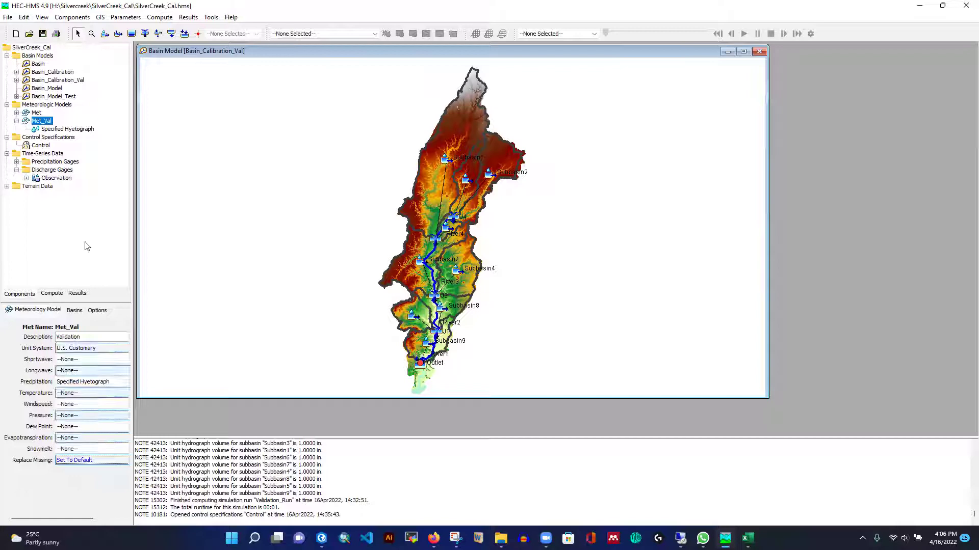
left_click(75, 310)
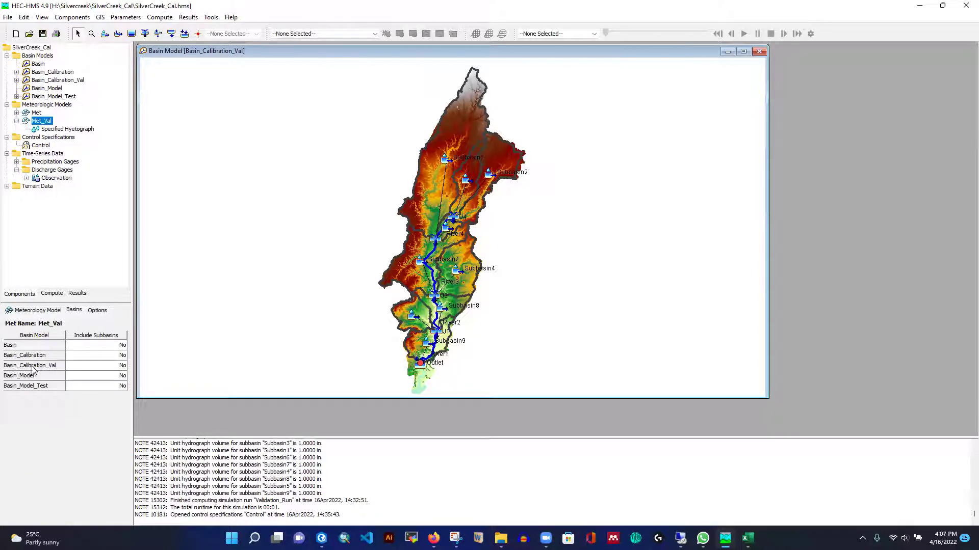
left_click(93, 367)
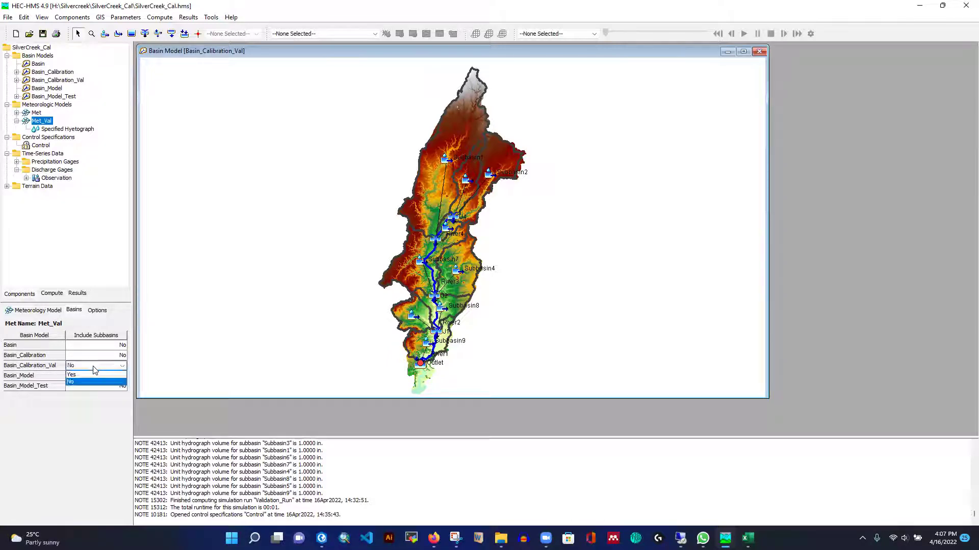
left_click(72, 375)
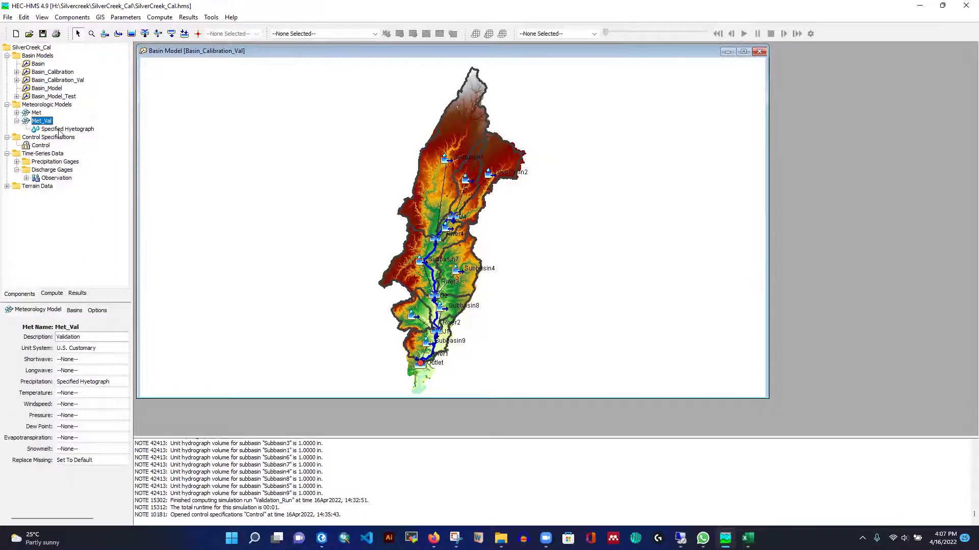
left_click(59, 130)
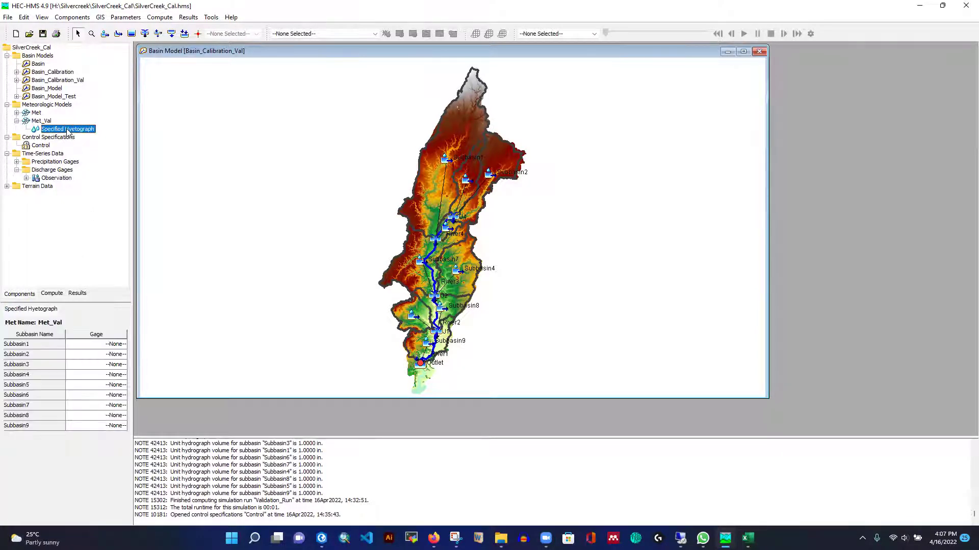
left_click(114, 345)
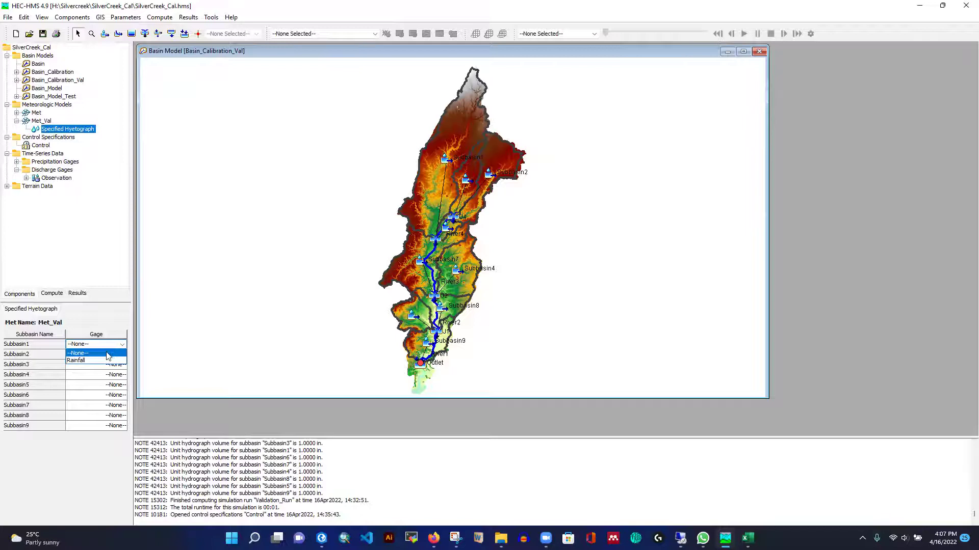
left_click(112, 269)
left_click(121, 345)
left_click(119, 235)
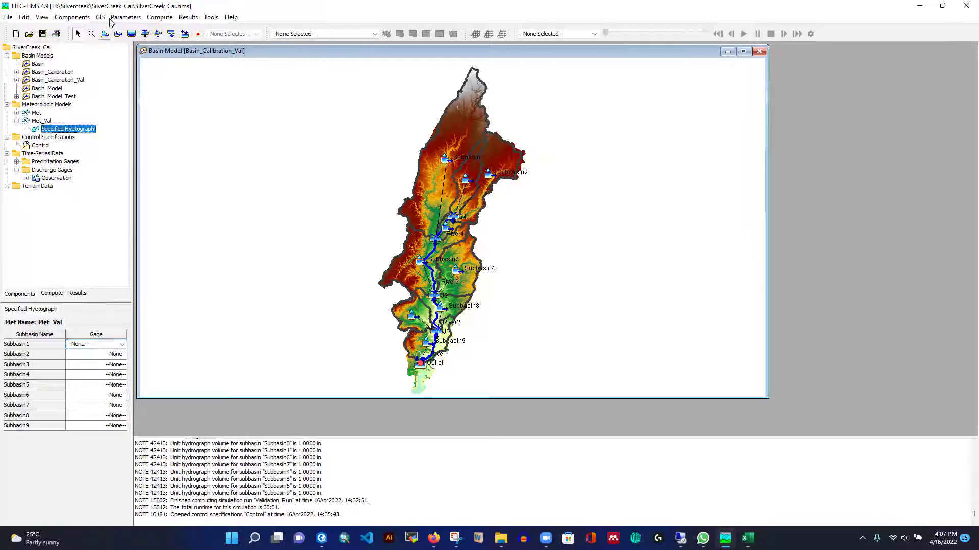
left_click(80, 18)
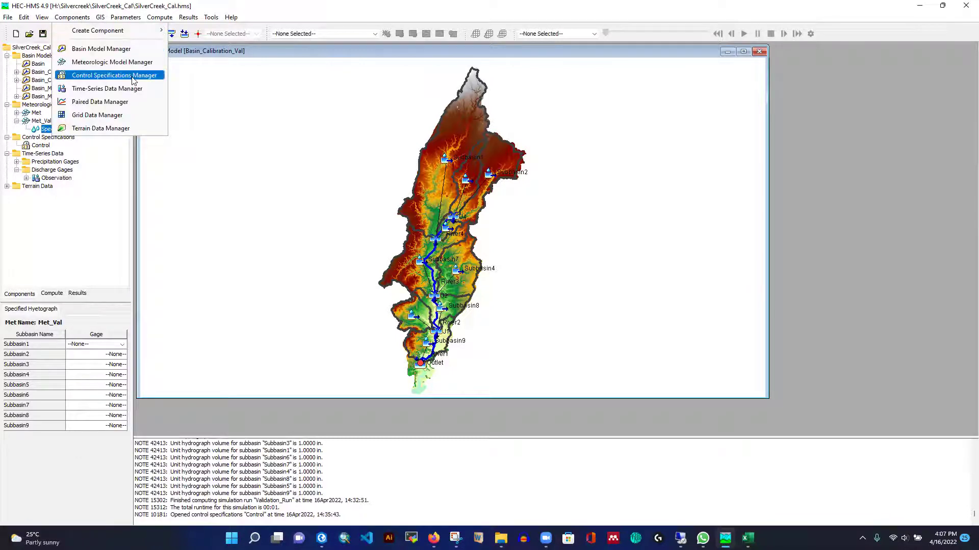
left_click(87, 209)
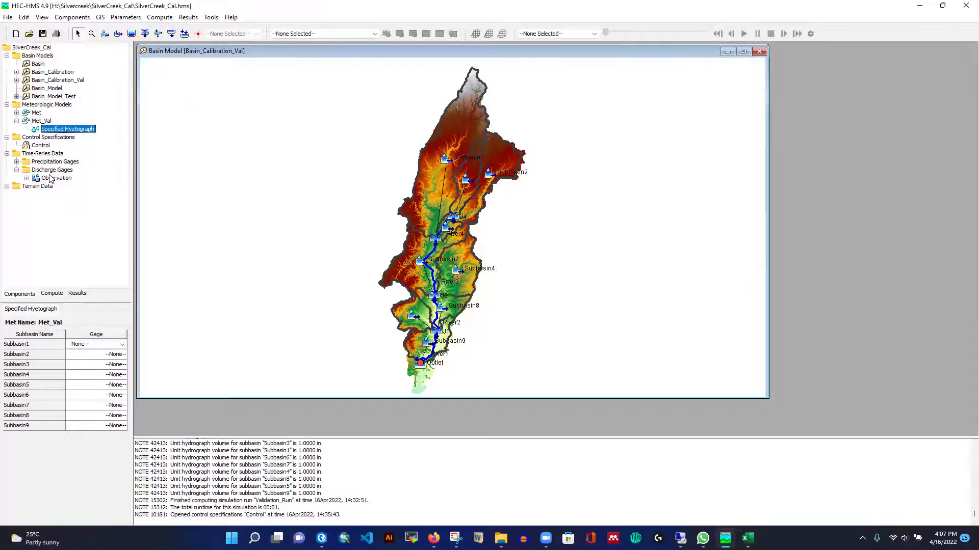
Copy the Rainfall precipitation gage as Rainfall_Val with the description "Validation Rainfall Series" and expand the new gage
left_click(16, 162)
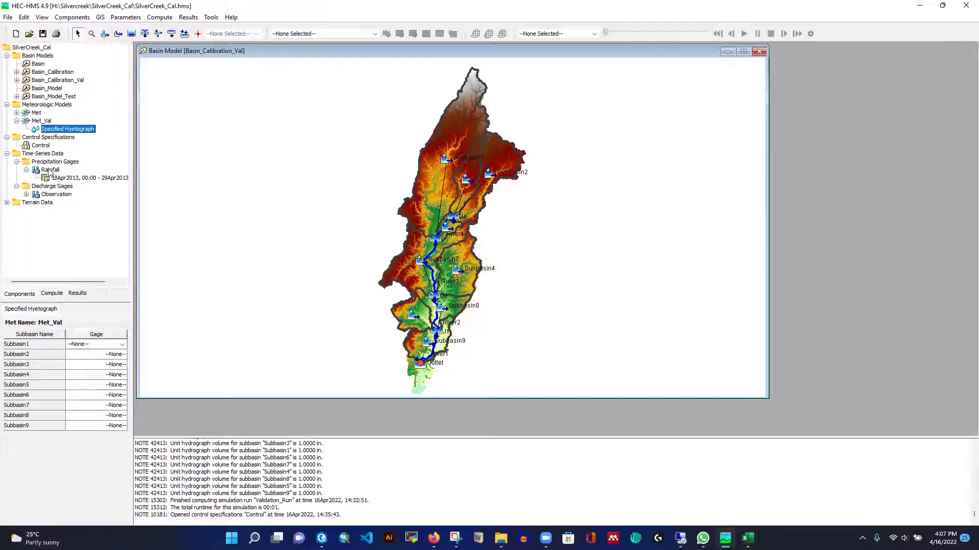
right_click(51, 171)
left_click(82, 177)
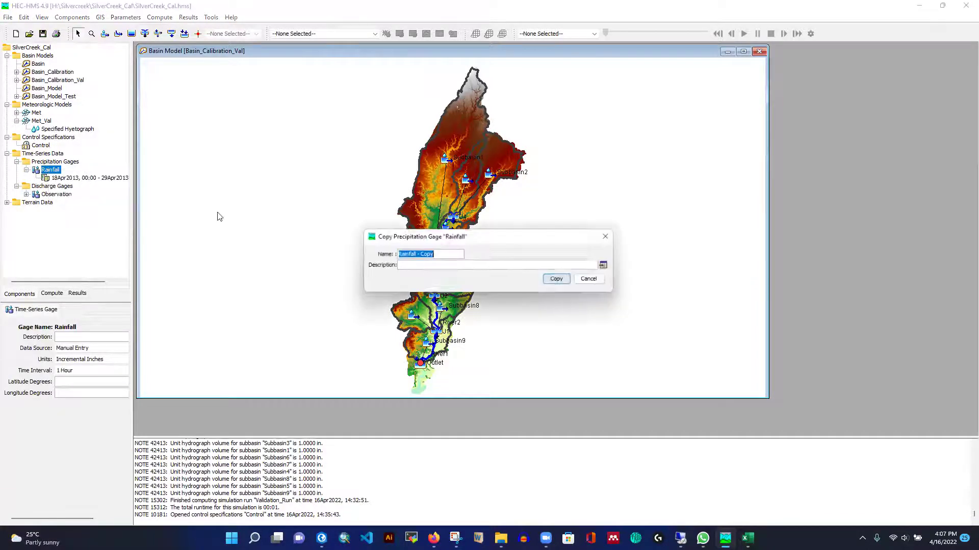
left_click(439, 254)
key("BackSpace")
key("BackSpace")
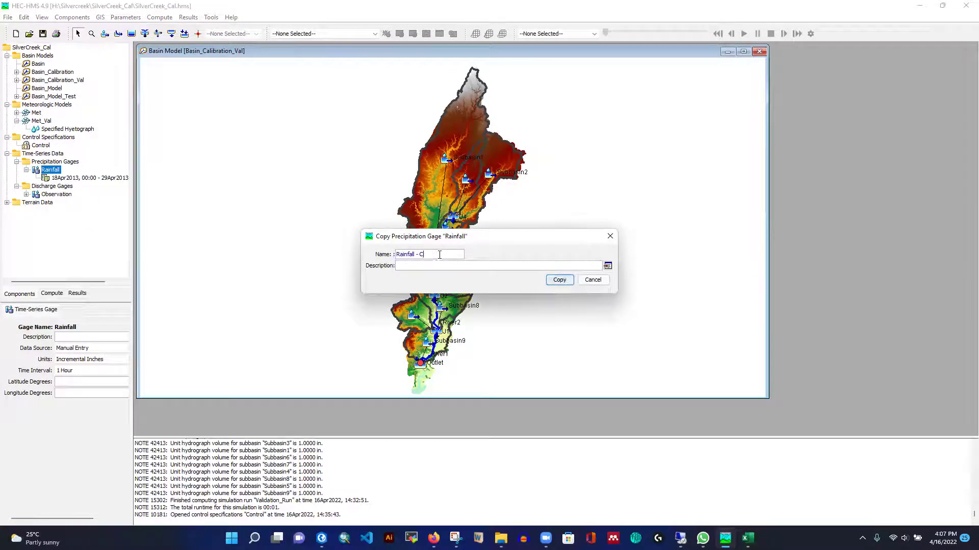
key("BackSpace")
type("_V")
left_click(432, 267)
type("Validation Rainfall Series")
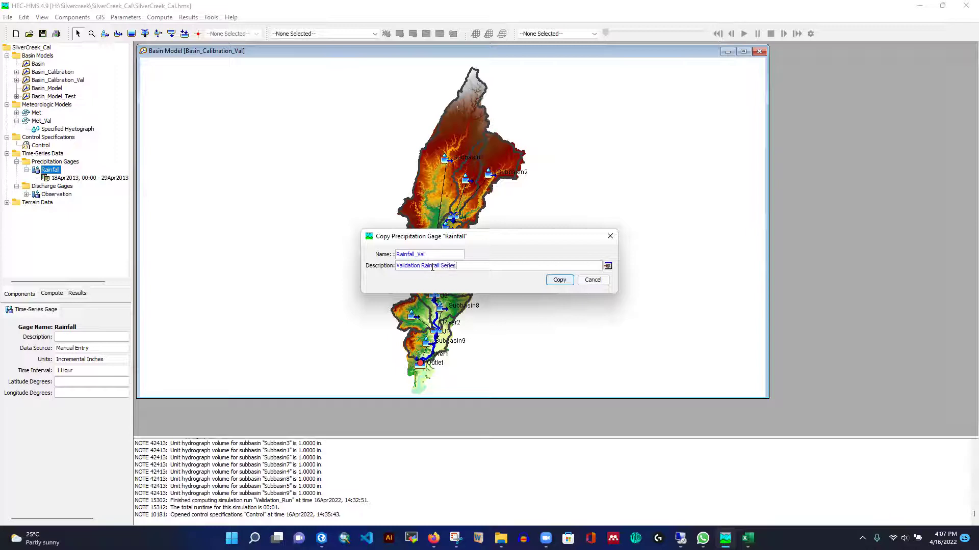
left_click(558, 280)
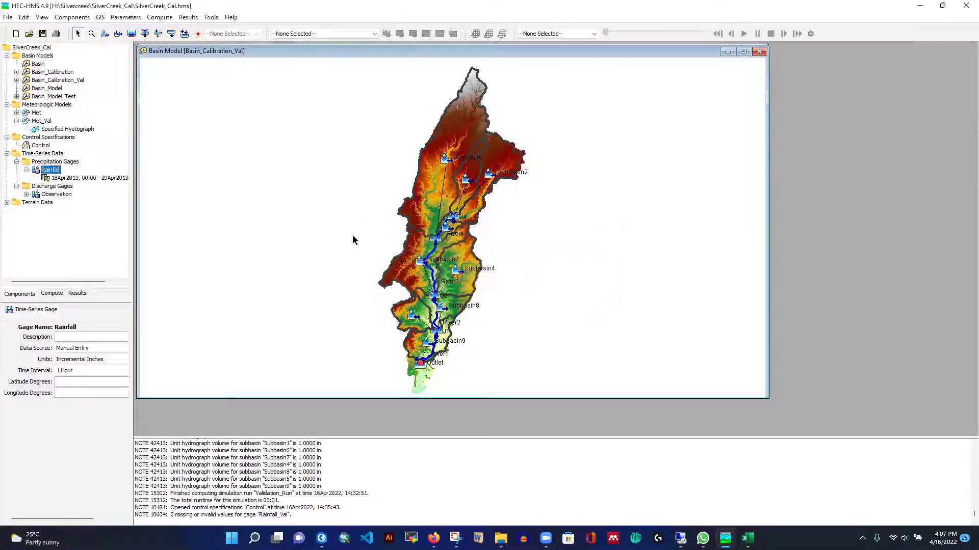
left_click(26, 186)
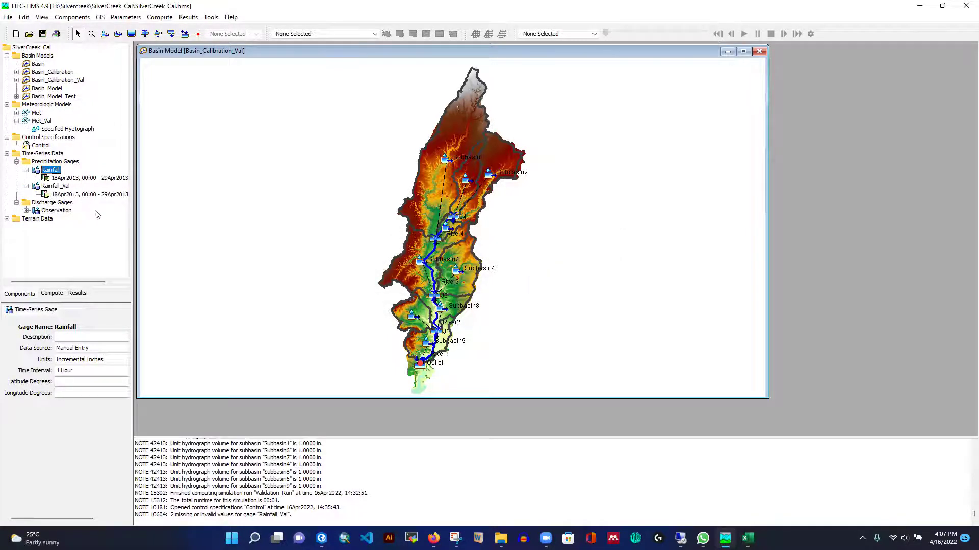
Copy the Observation discharge gage as Observation_Val with the description "Observed discharge for validation"
left_click(27, 211)
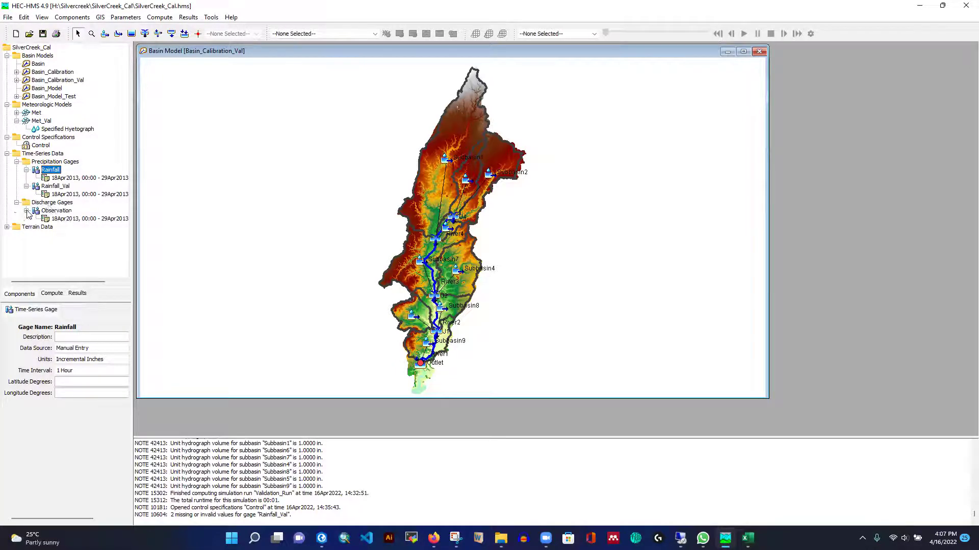
left_click(52, 211)
right_click(53, 212)
left_click(84, 218)
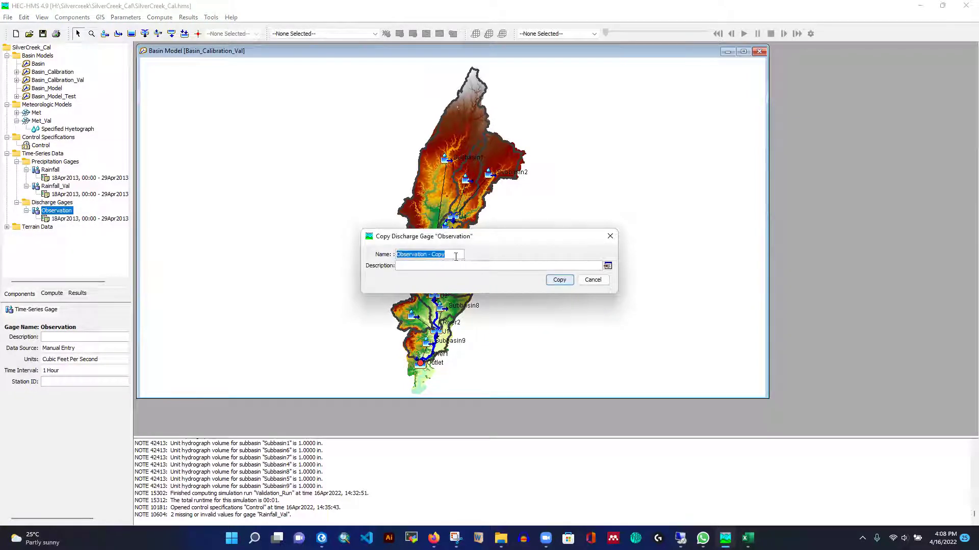
left_click(455, 255)
key("BackSpace")
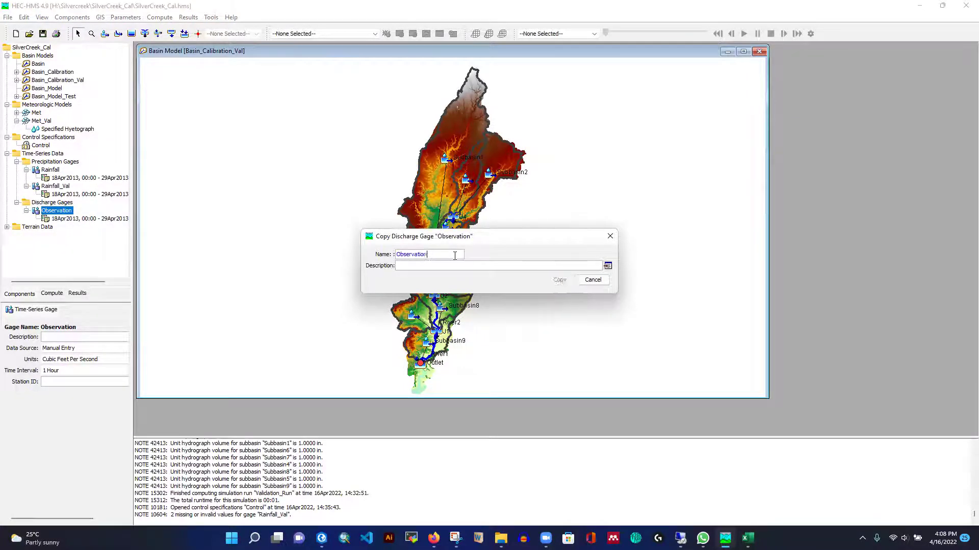
type("_On")
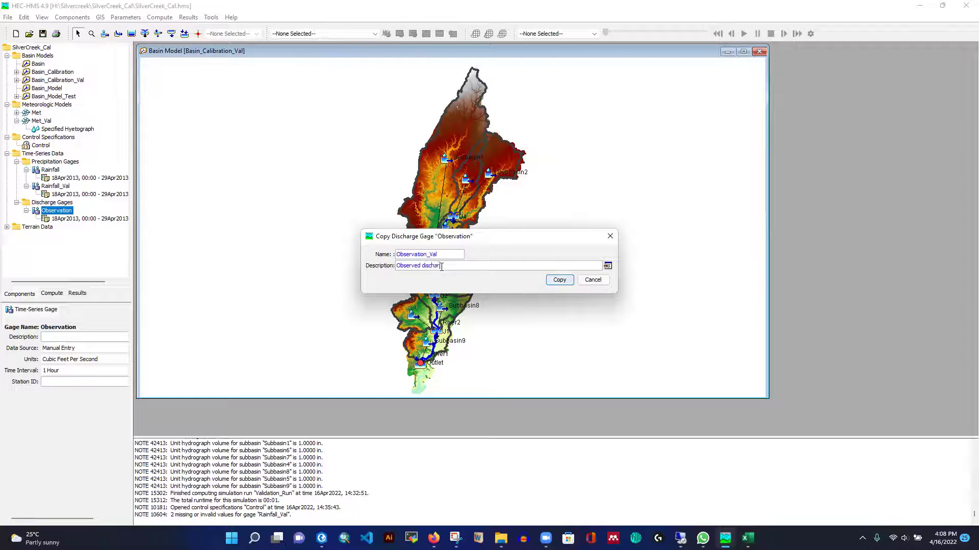
type("for validation")
left_click(561, 282)
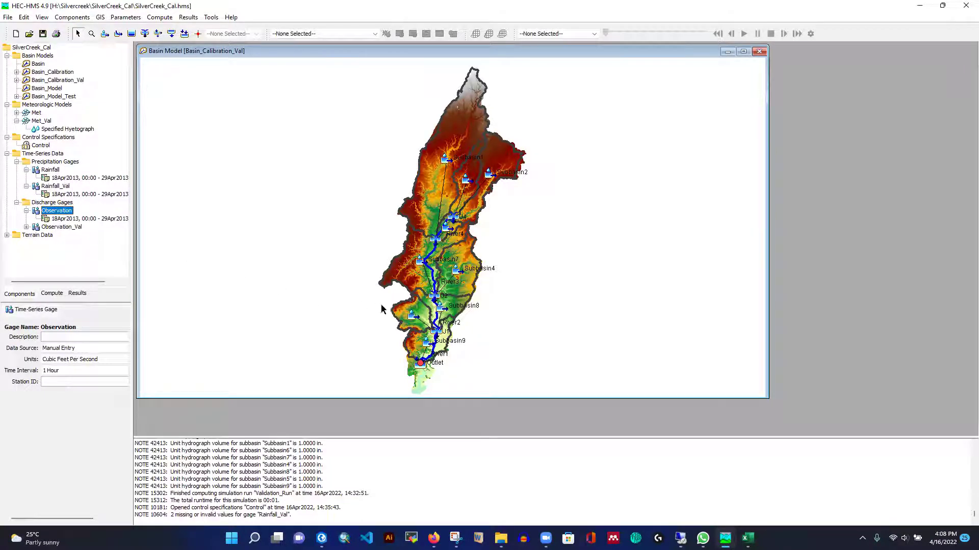
Open the Rainfall_Val time window, then switch to EventData2013.xlsx in Excel and review the Event2 rainfall and discharge columns
left_click(61, 187)
left_click(70, 194)
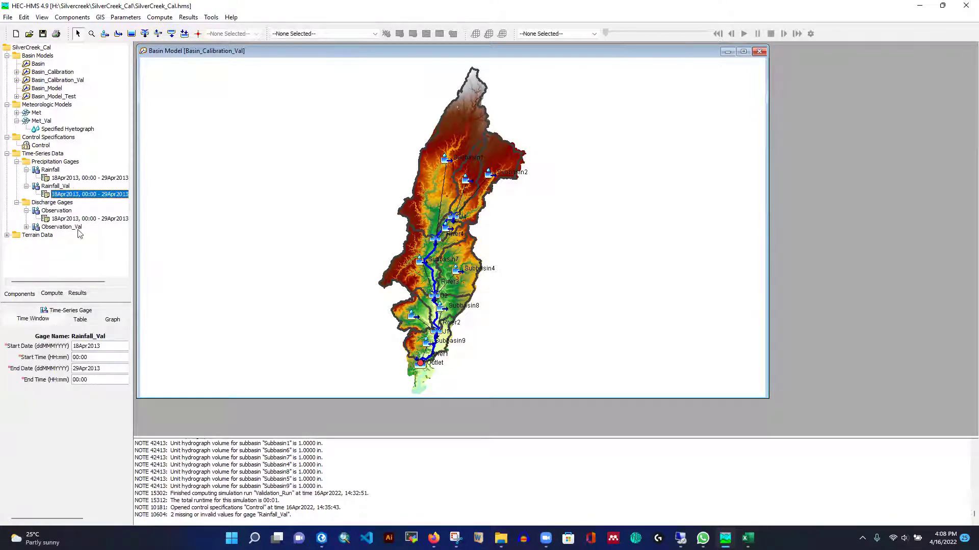
left_click(747, 538)
left_click(300, 248)
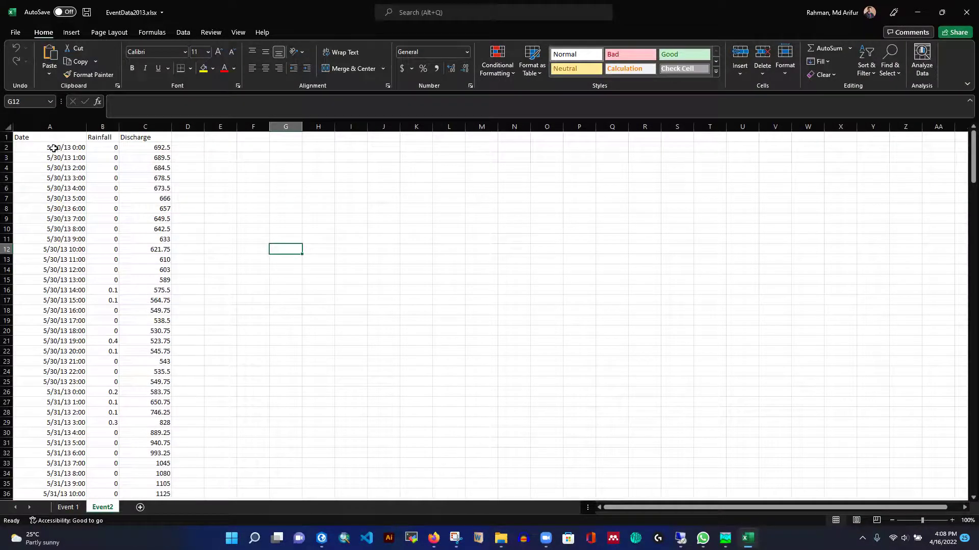
left_click(105, 137)
key("ctrl+shift+Down")
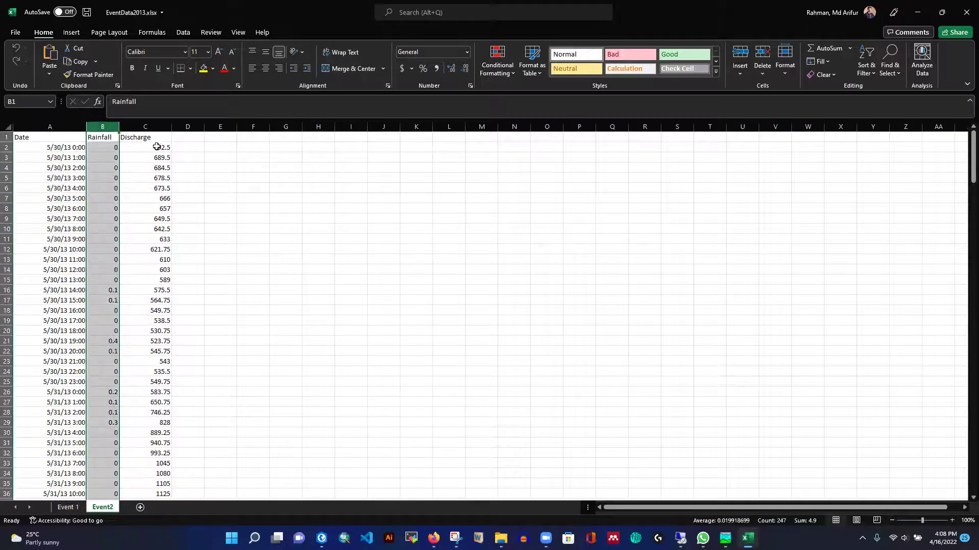
left_click(146, 137)
key("ctrl+shift+Down")
Rename the Event2 column headers to Rainfall(in) and Discharge(cfs), and save the workbook
left_click(101, 137)
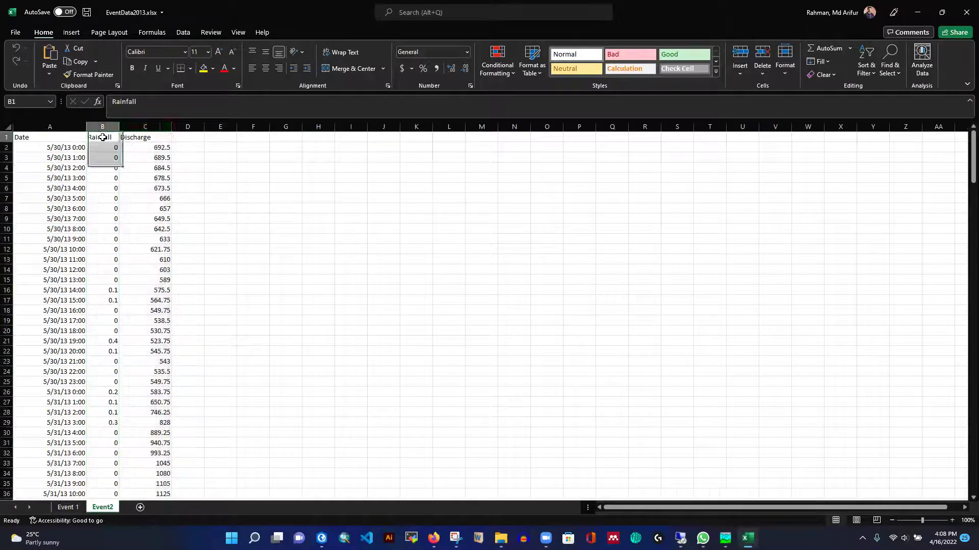
left_click(143, 103)
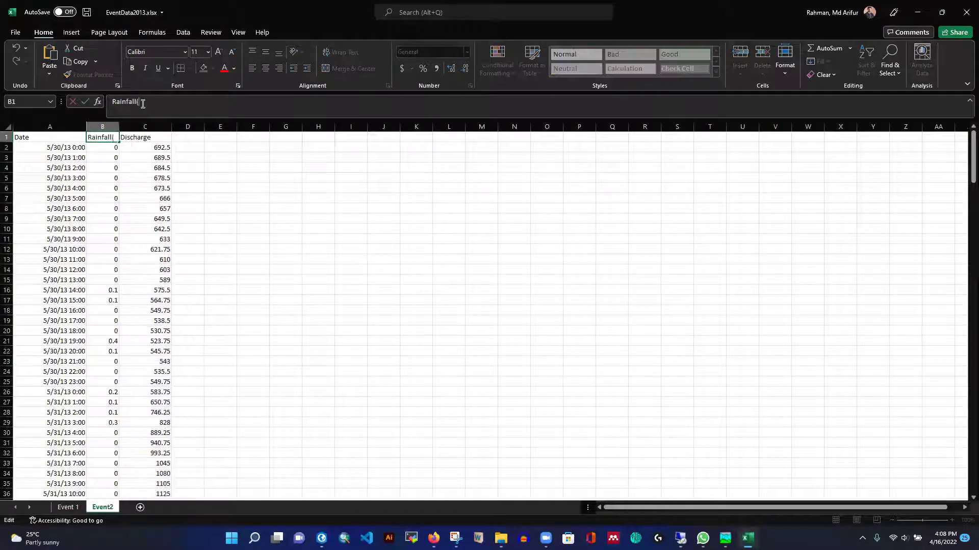
type("(in)")
left_click(154, 144)
left_click(153, 136)
left_click(154, 102)
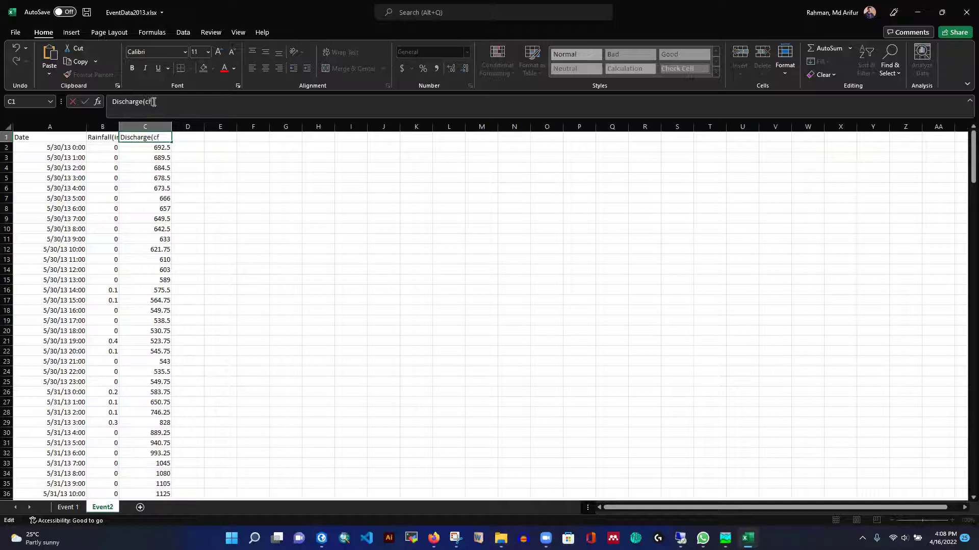
left_click(273, 209)
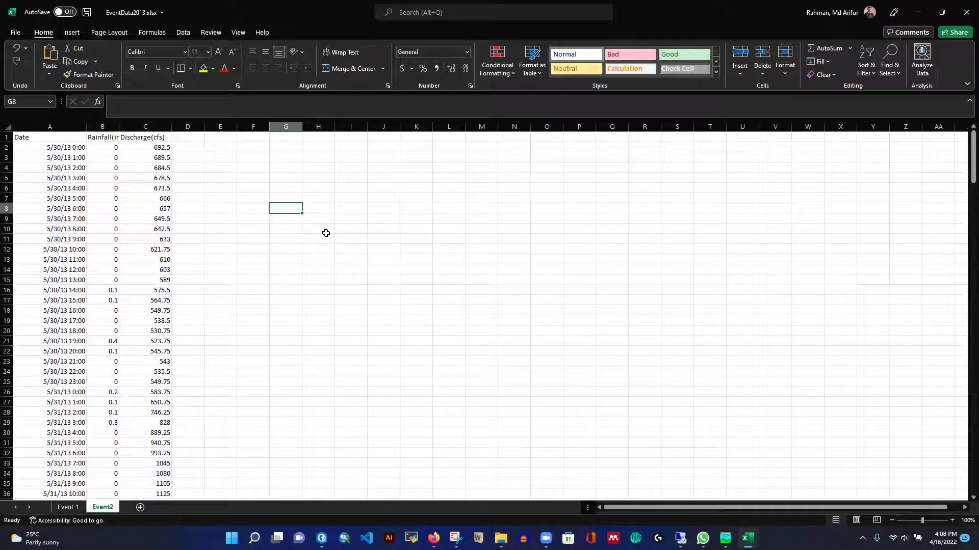
left_click(87, 16)
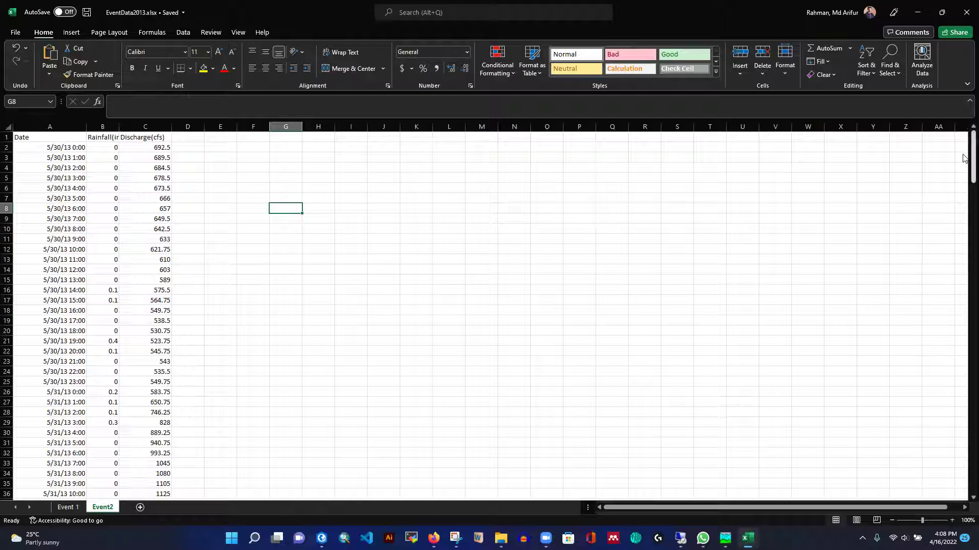
Check the first and last Event2 dates, switch back to HEC-HMS and set the Rainfall_Val start date to 30May2013
left_click_drag(964, 155, 963, 199)
left_click_drag(963, 442, 965, 506)
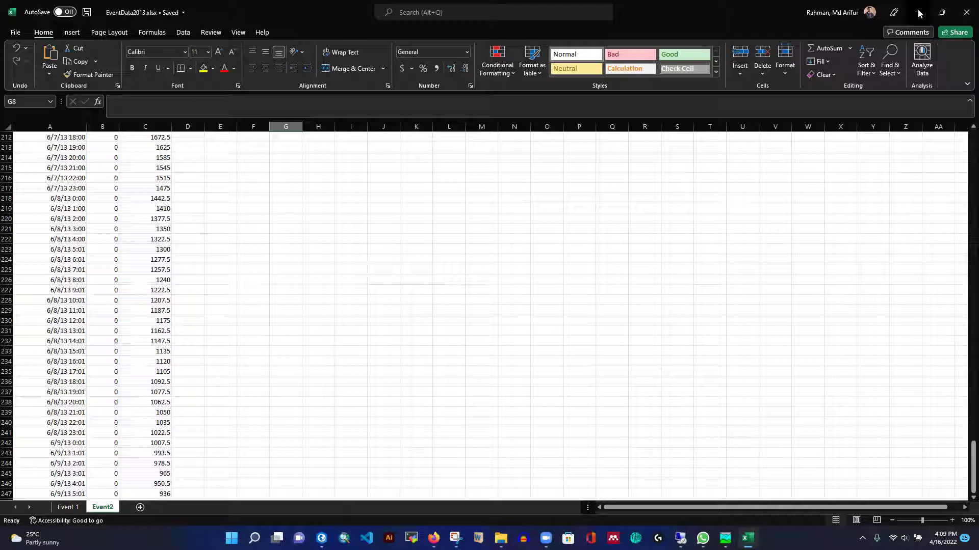
left_click_drag(973, 465, 963, 131)
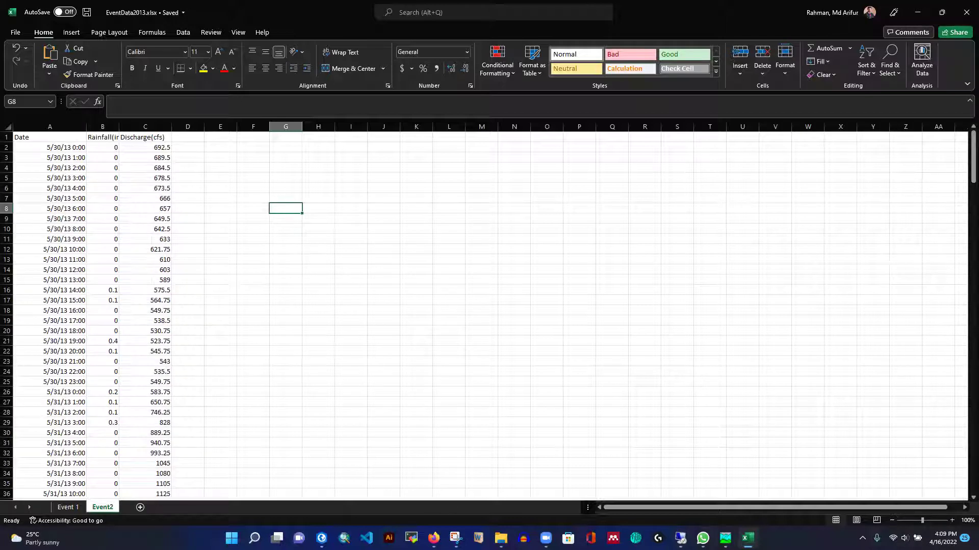
key("alt+Tab")
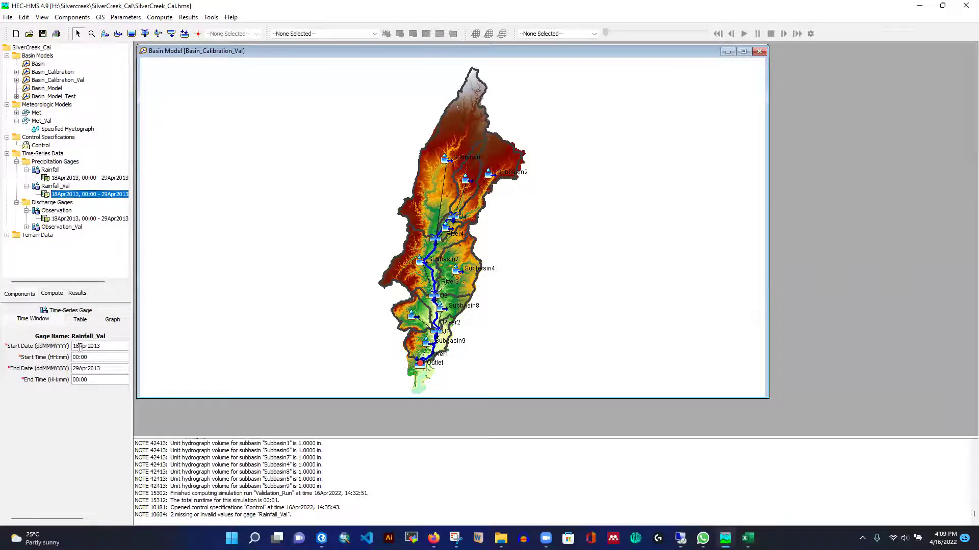
left_click(96, 352)
key("Home")
key("Delete")
key("Delete")
type("30")
key("Delete")
key("Delete")
key("Delete")
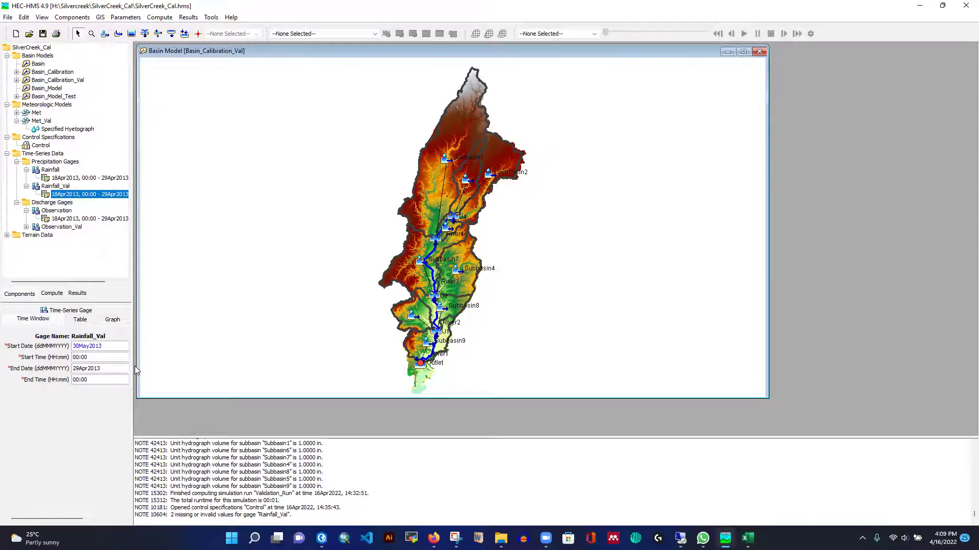
Set the Rainfall_Val end date to 09Jun2013 and its end time to 05:00
key("BackSpace")
key("BackSpace")
type("09")
key("Delete")
key("Delete")
key("Delete")
type("Jun")
left_click(80, 380)
type("5")
Copy all Event2 rainfall values from Excel into the Rainfall_Val precipitation table in HEC-HMS and display the gage's graph
left_click(80, 319)
key("alt+Tab")
key("alt+Tab")
key("alt+Tab")
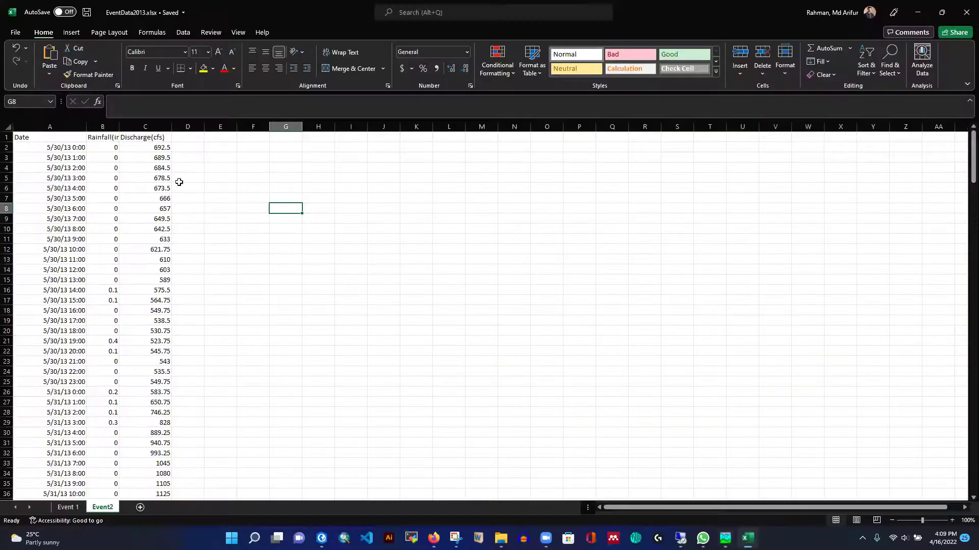
left_click(108, 146)
key("ctrl+shift+Down")
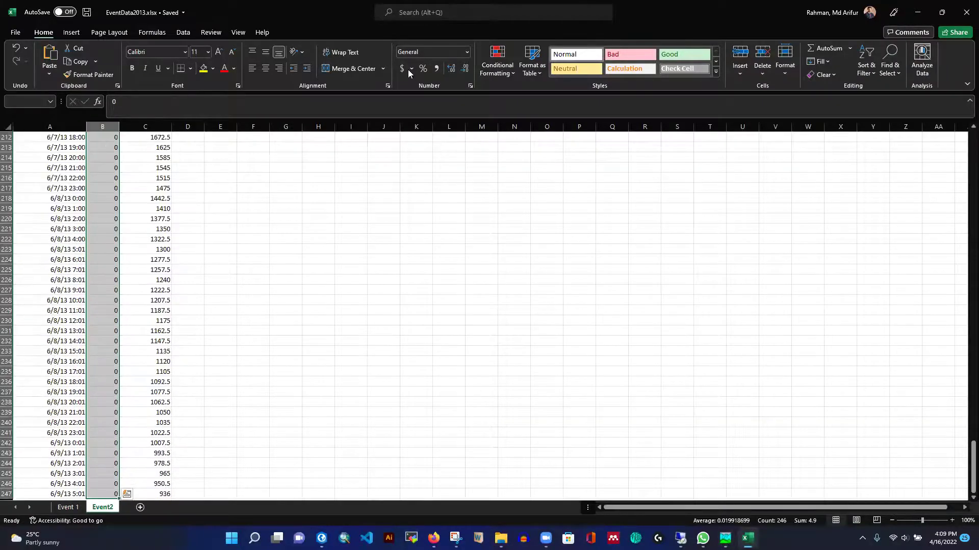
key("ctrl+c")
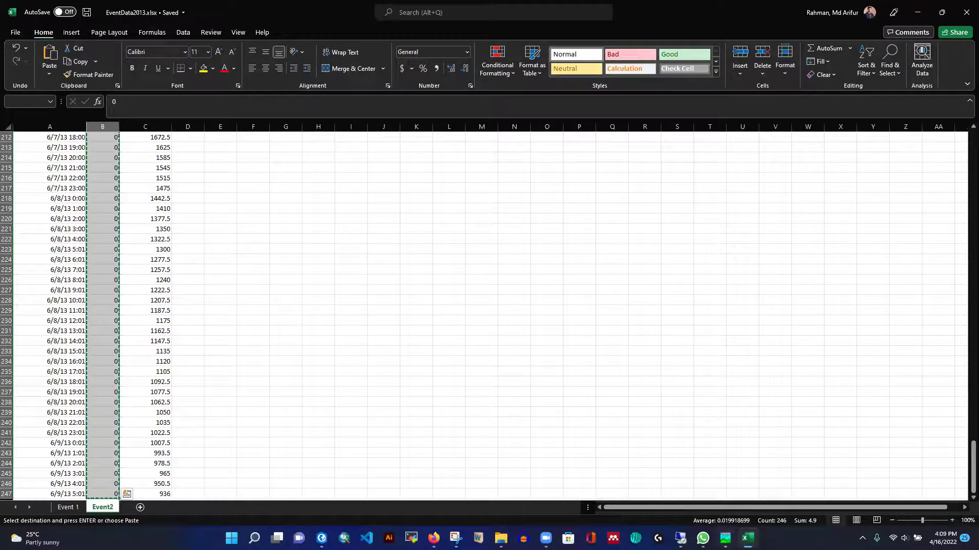
left_click(725, 538)
left_click(77, 343)
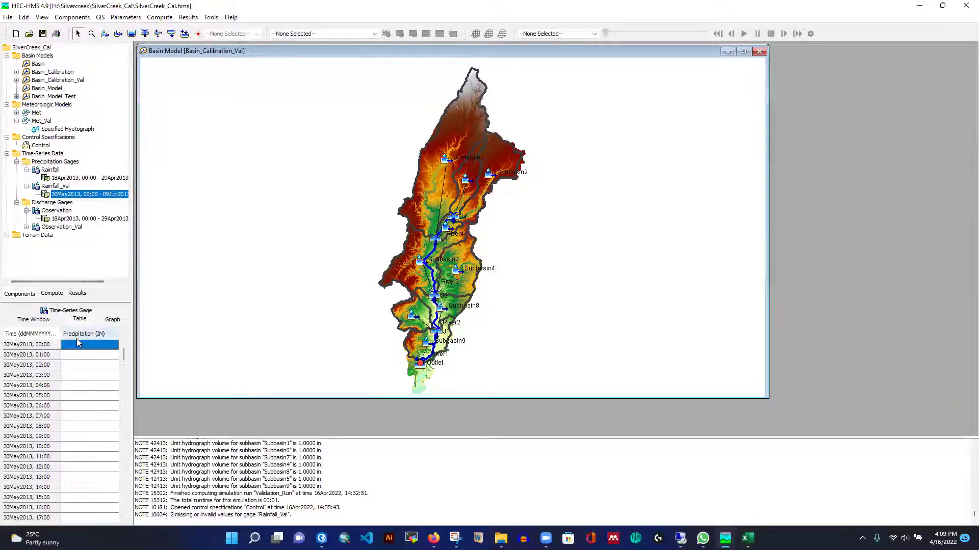
key("ctrl+v")
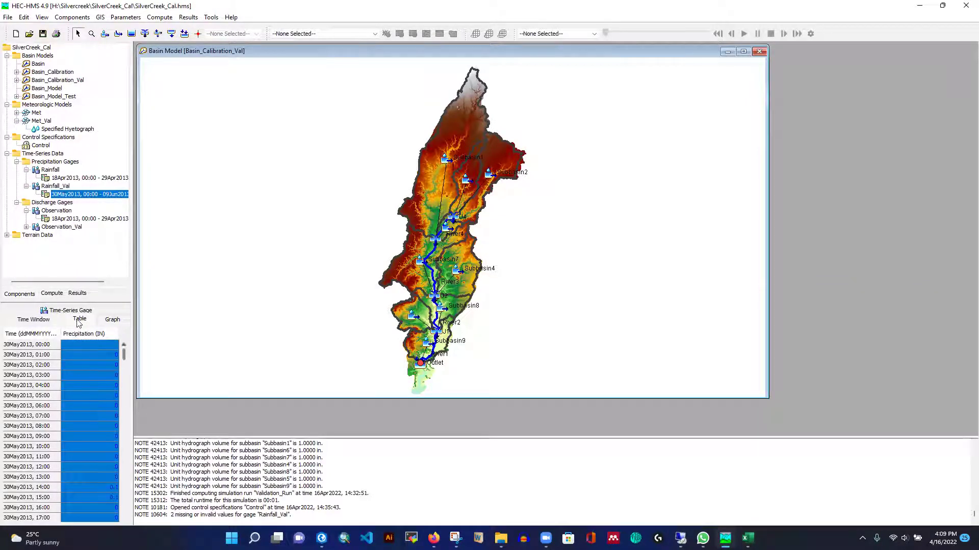
left_click(112, 320)
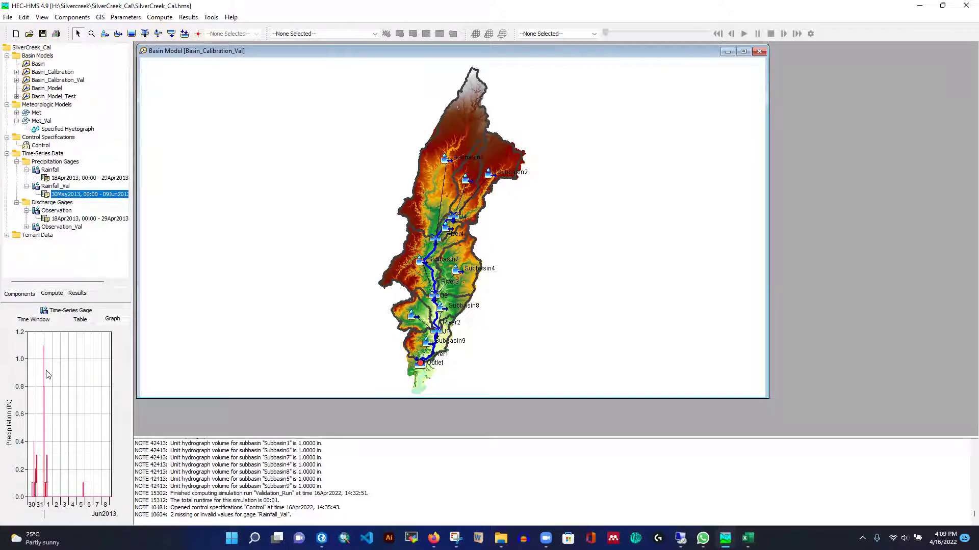
Expand Observation_Val and review the data source, units and time interval of the Observation_Val and Rainfall_Val gages
left_click(53, 227)
left_click(20, 227)
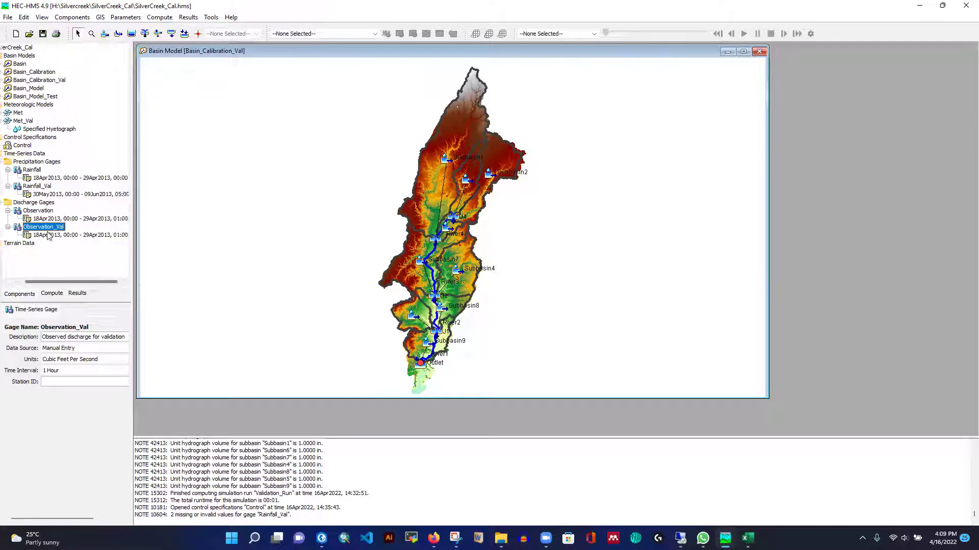
left_click(41, 186)
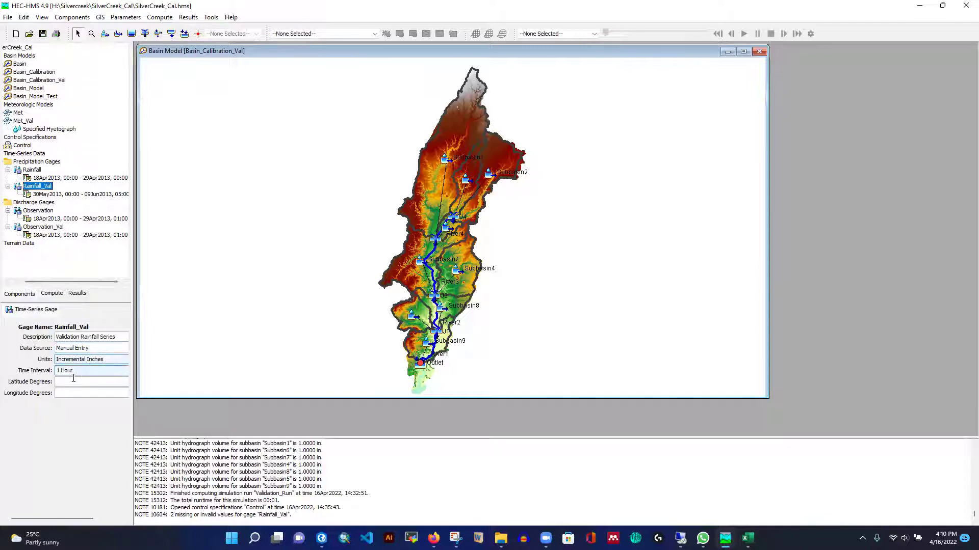
left_click(46, 227)
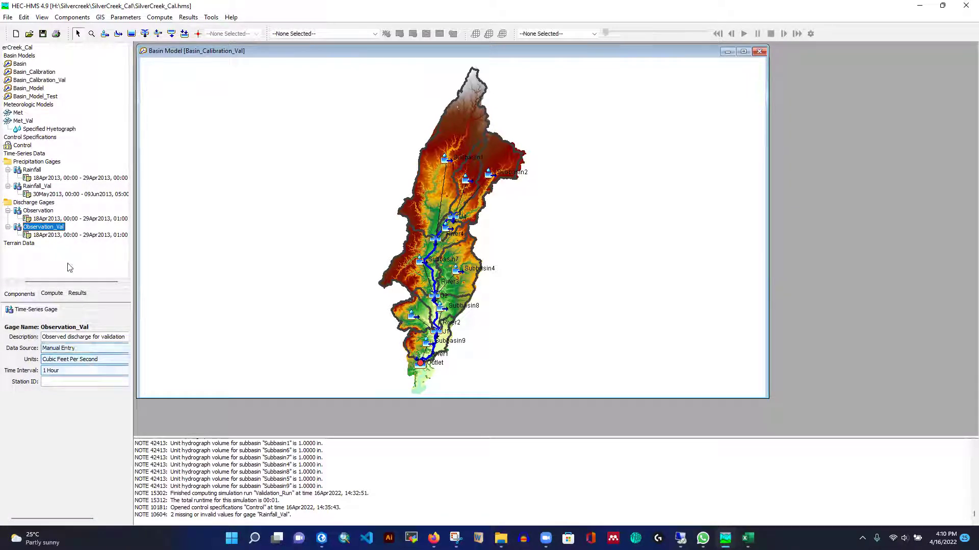
Set the start date of the Observation_Val time window to 30May2013
left_click(62, 235)
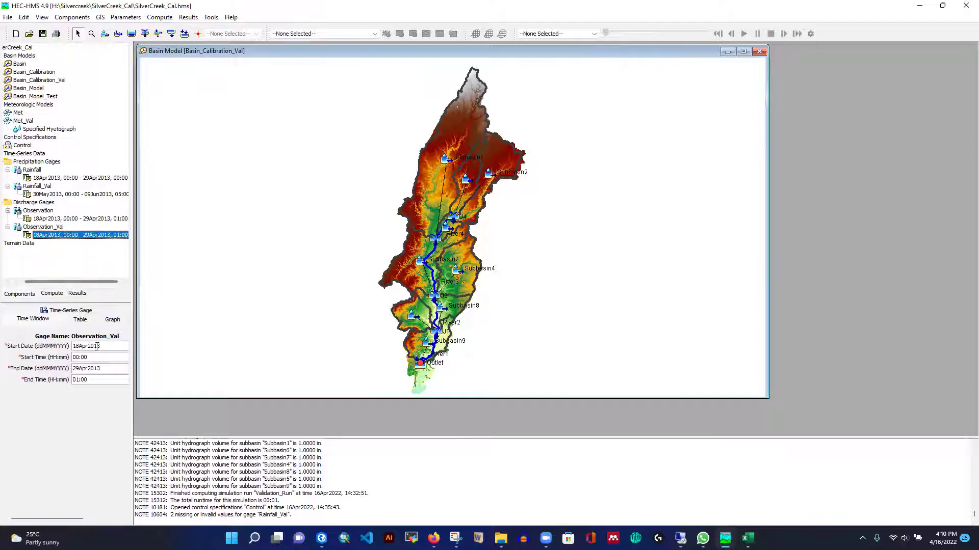
key("Delete")
key("Delete")
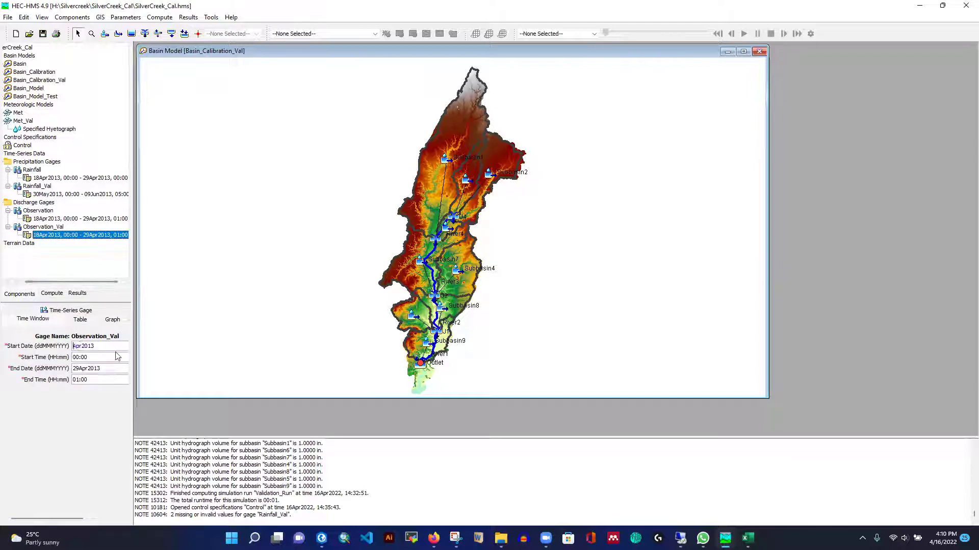
type("30")
key("Delete")
key("Delete")
key("Delete")
Set the Observation_Val end date to 09Jun2013 and its end time to 05:00
key("Delete")
key("Delete")
type("09")
key("Delete")
key("Delete")
key("Delete")
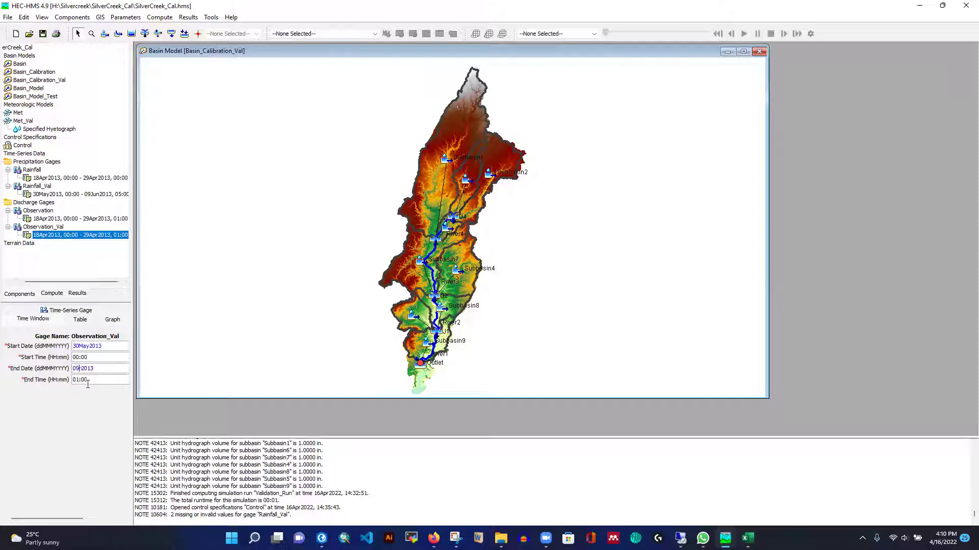
type("Jun")
Copy all Event2 discharge values from Excel into the Observation_Val discharge table in HEC-HMS, starting at 30May2013, 00:00
left_click(80, 319)
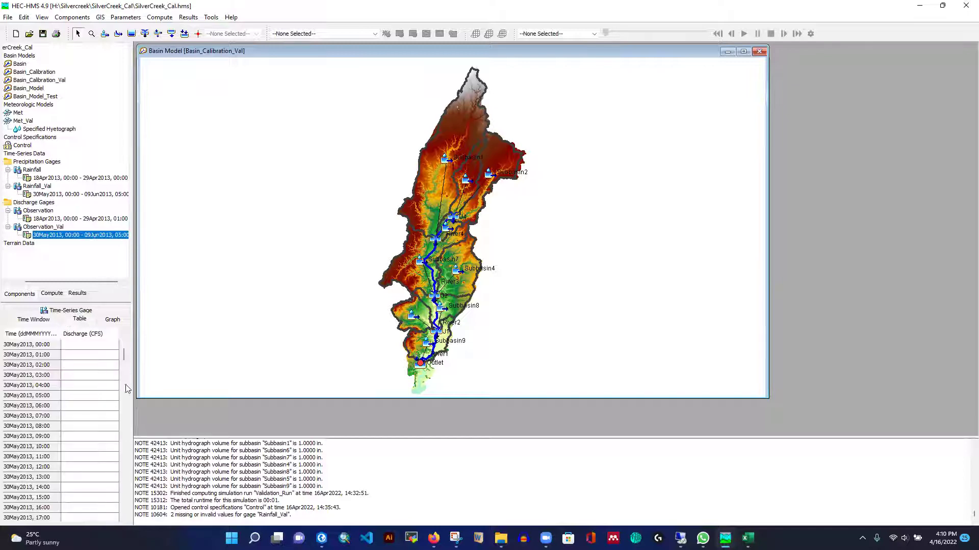
left_click(748, 538)
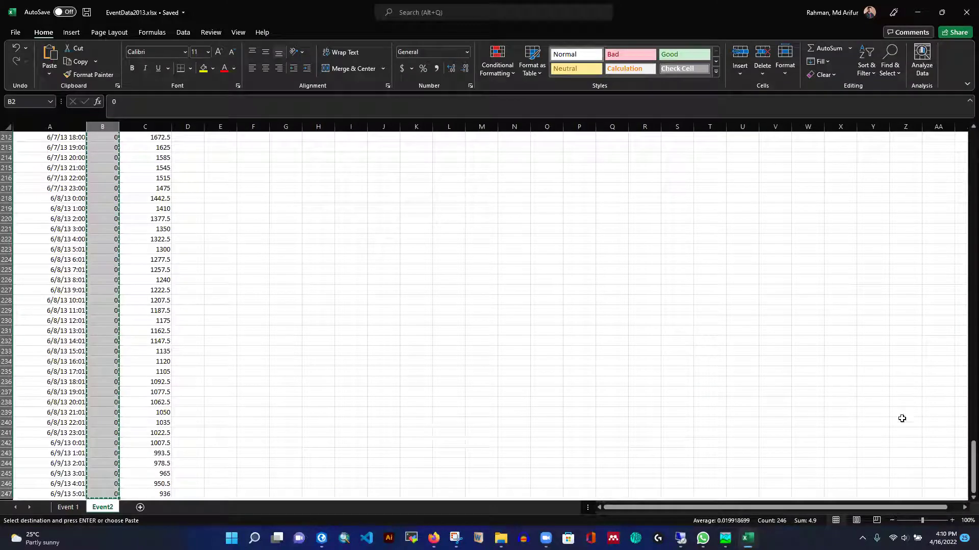
left_click_drag(964, 453, 971, 153)
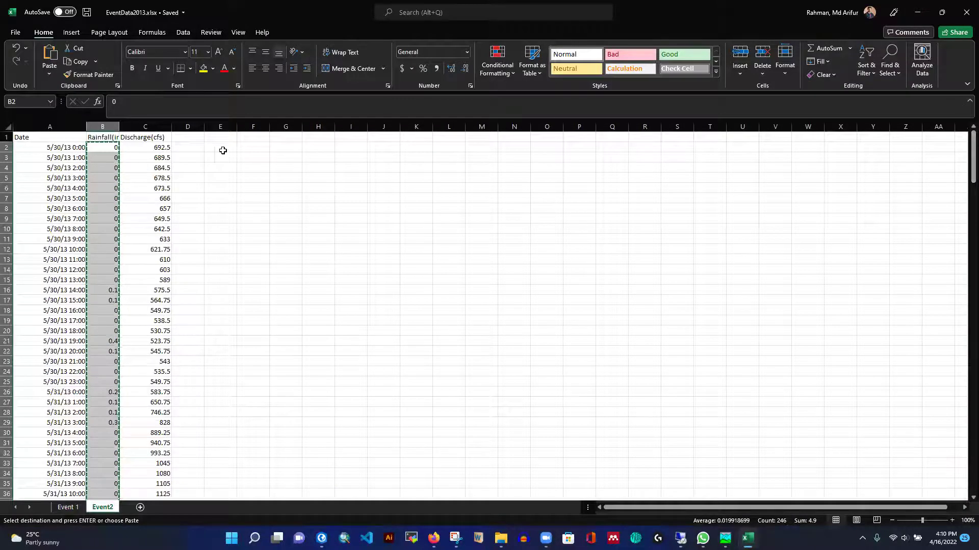
left_click(154, 147)
left_click(153, 146)
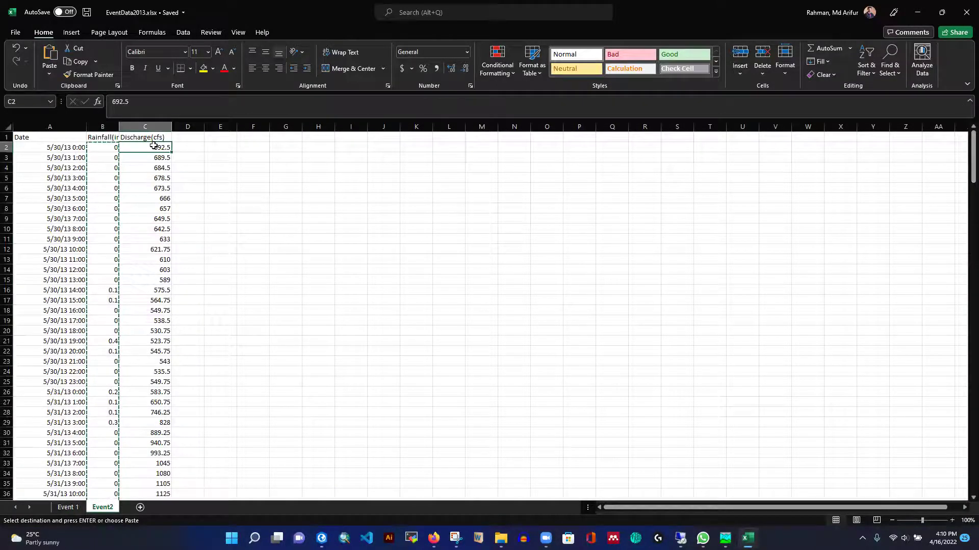
key("ctrl+shift+Down")
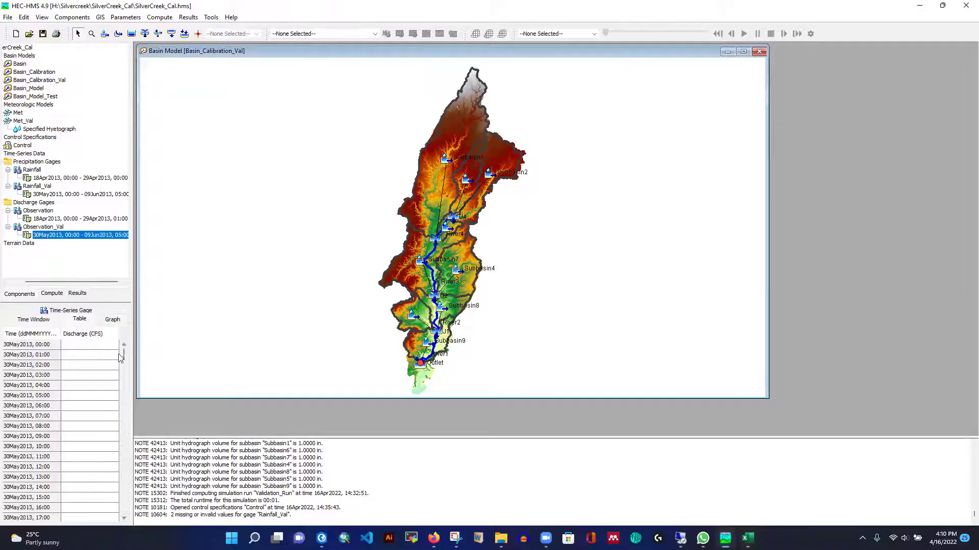
key("alt+Tab")
left_click(84, 345)
key("ctrl+v")
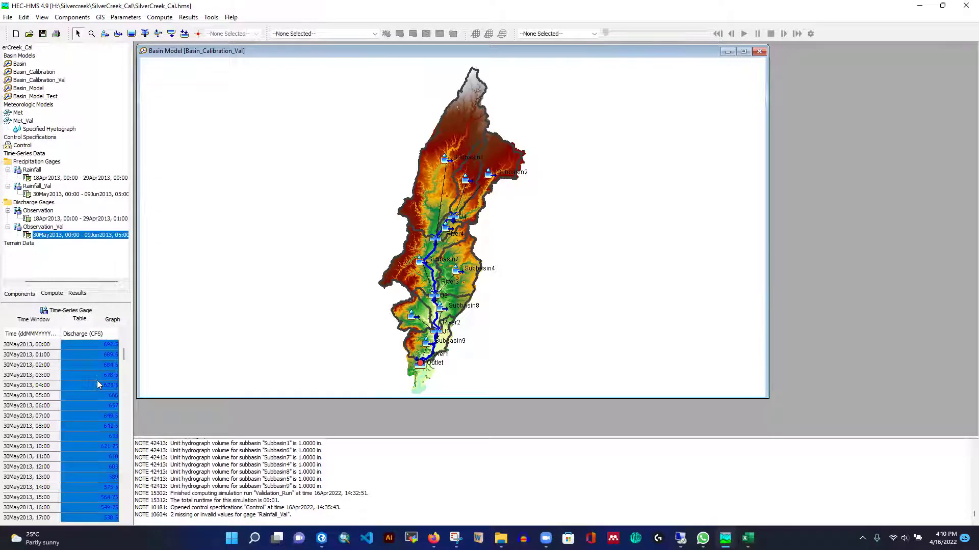
Display the discharge graph of the Observation_Val time window and widen the component tree pane
left_click(106, 321)
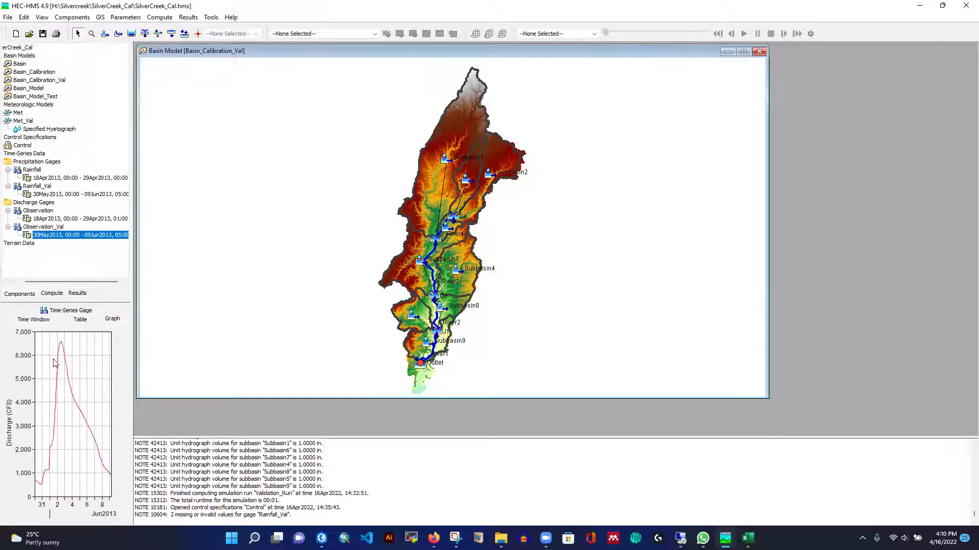
left_click_drag(133, 381, 165, 381)
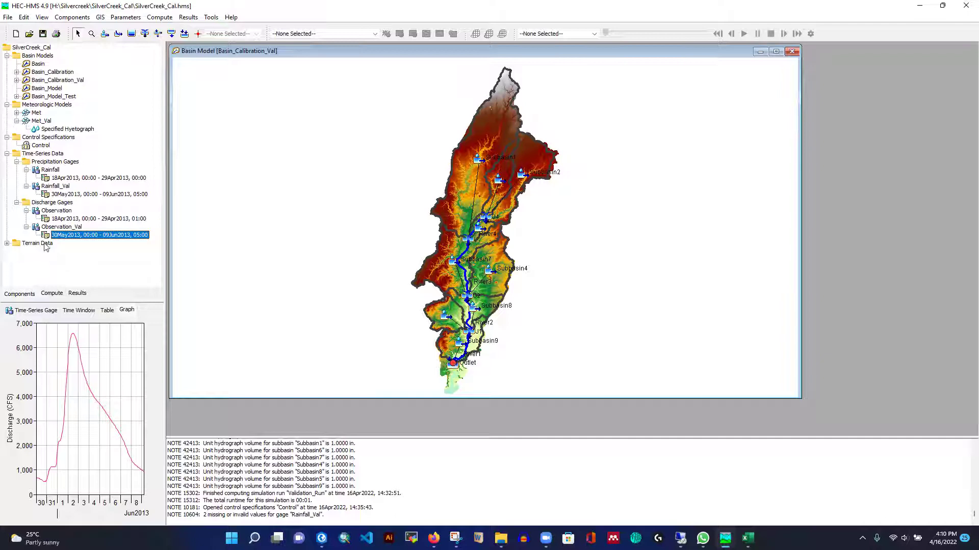
left_click(22, 294)
Rename the Basin_Calibration_Val basin model as Basin_Validationl
right_click(67, 82)
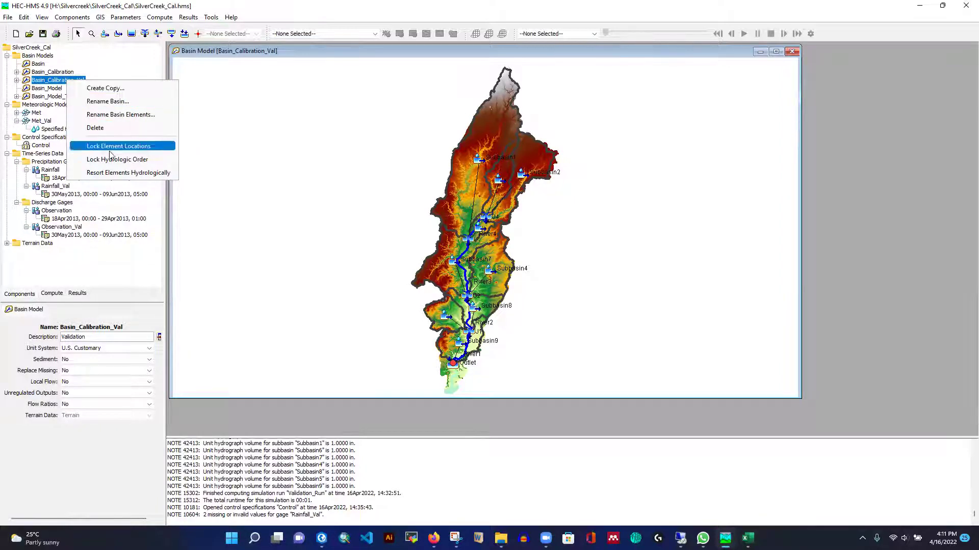
left_click(102, 101)
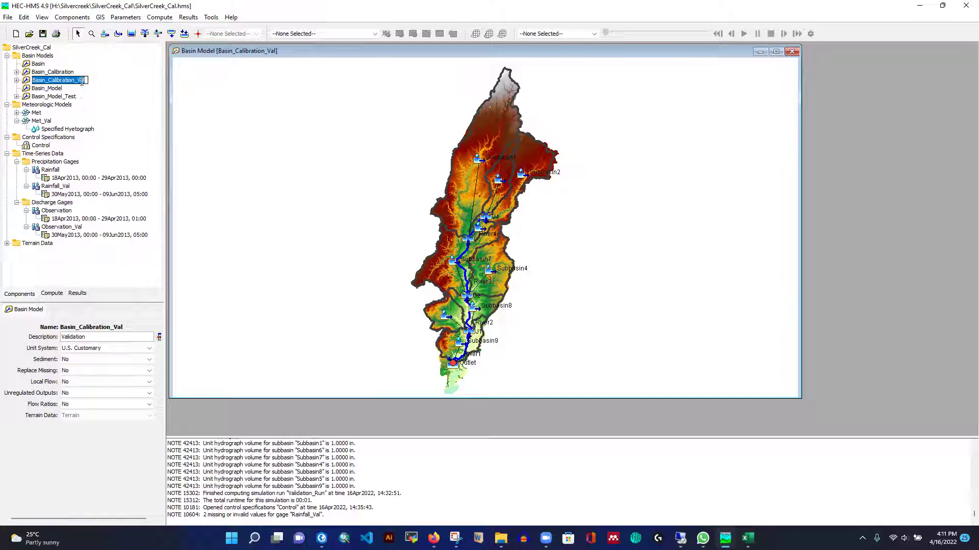
left_click(76, 79)
key("BackSpace")
key("BackSpace")
key("BackSpace")
key("BackSpace")
key("BackSpace")
key("BackSpace")
type("idati")
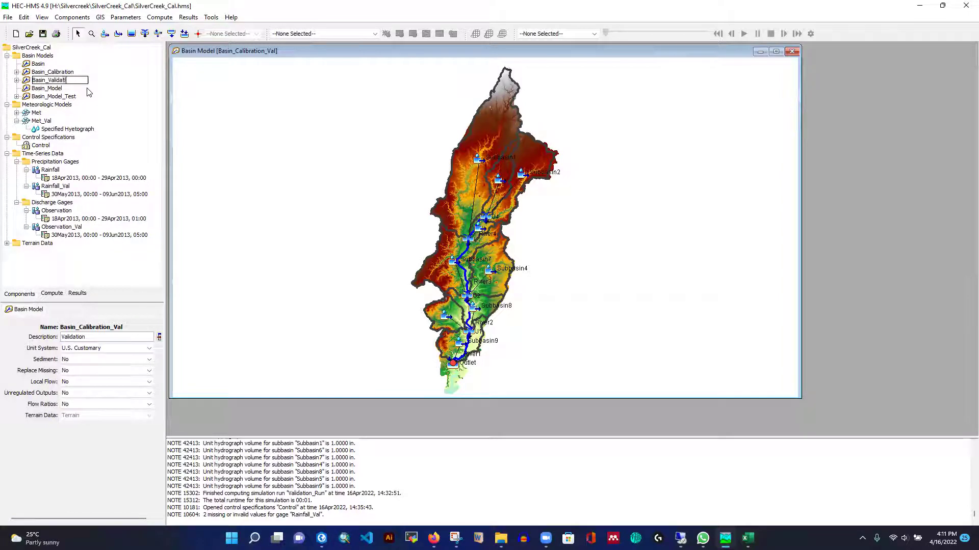
type("onl")
key("Return")
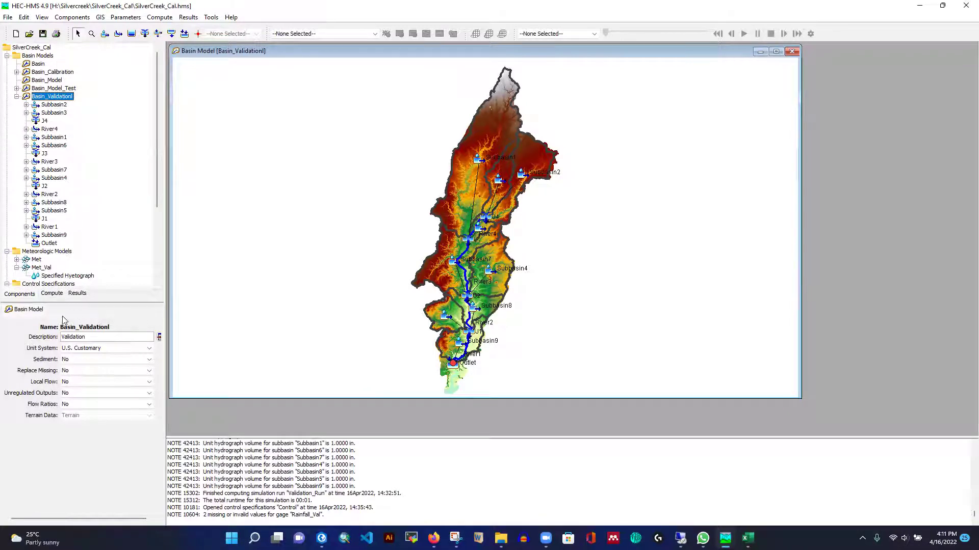
Review the specified hyetograph, the meteorology settings and the included basin models of Met_Val
scroll(58, 247, "down", 1)
left_click(62, 252)
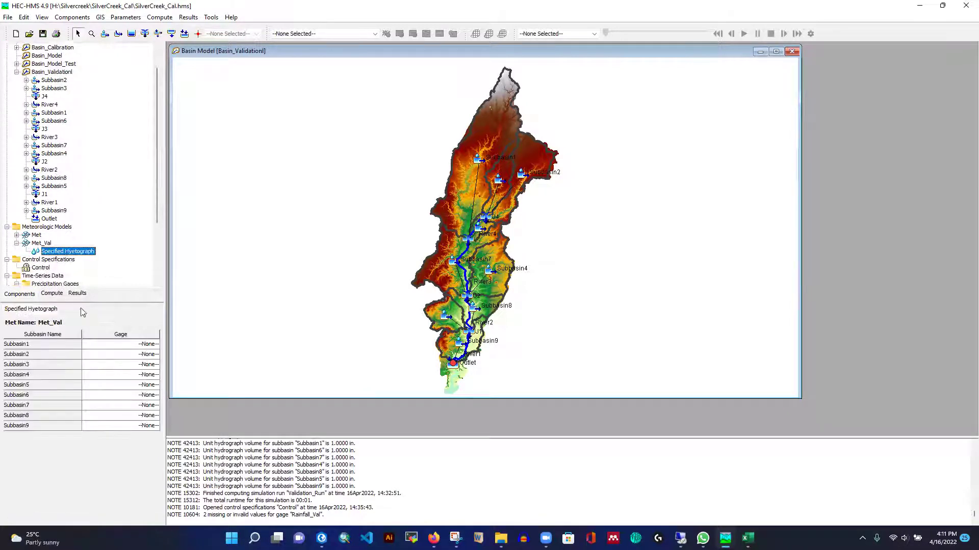
left_click(43, 244)
left_click(122, 353)
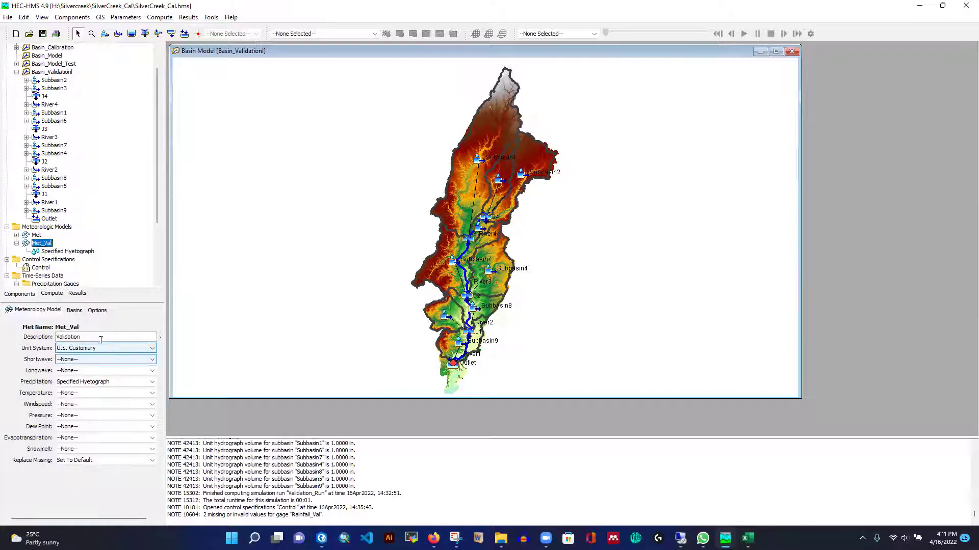
left_click(74, 310)
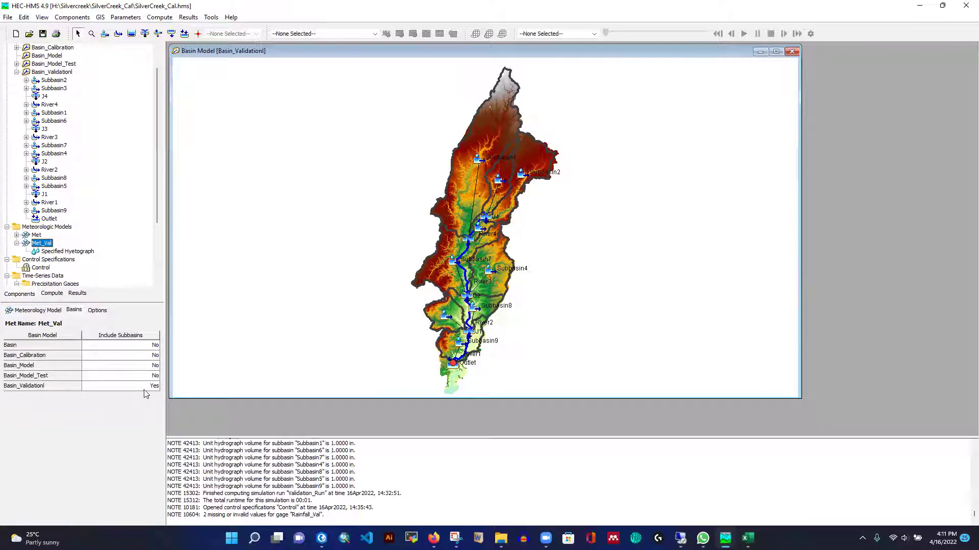
Correct the name of the Basin_Validationl basin model to Basin_Validation
scroll(89, 204, "up", 1)
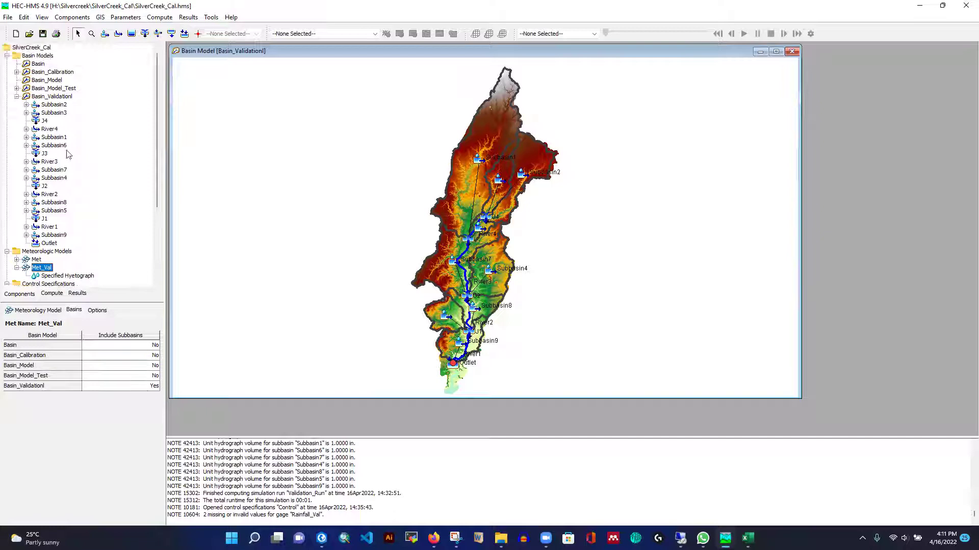
right_click(59, 98)
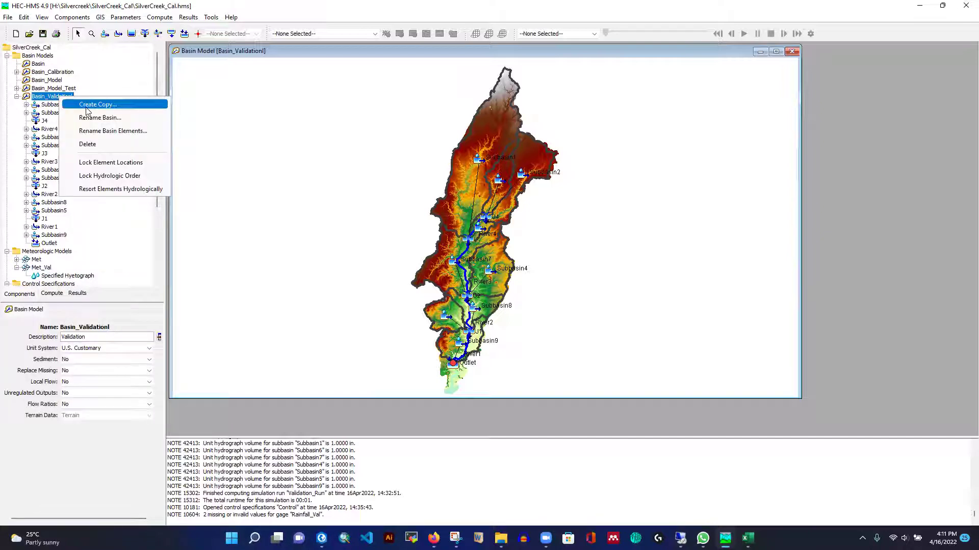
left_click(89, 122)
left_click(76, 97)
key("BackSpace")
key("Return")
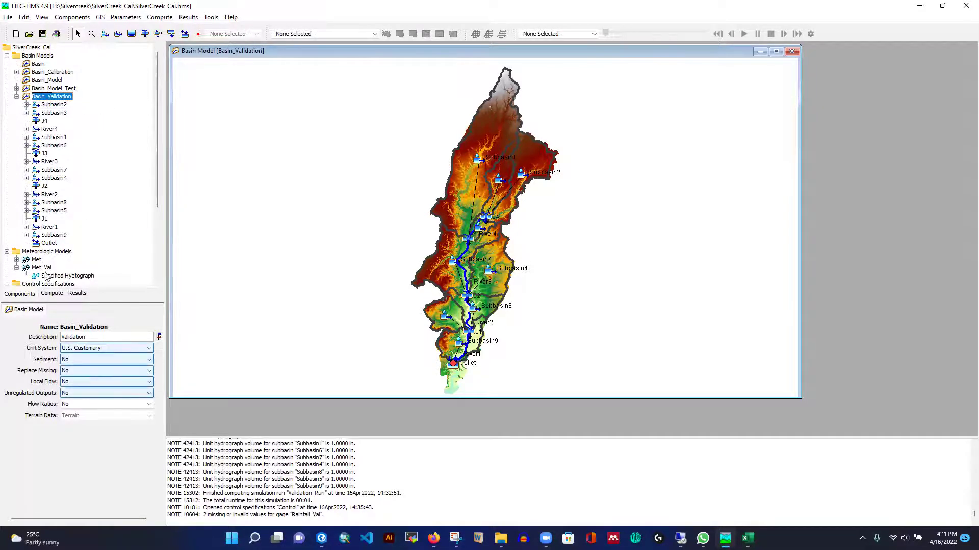
Check which basin models have their subbasins included in the Met_Val meteorologic model
scroll(46, 276, "down", 2)
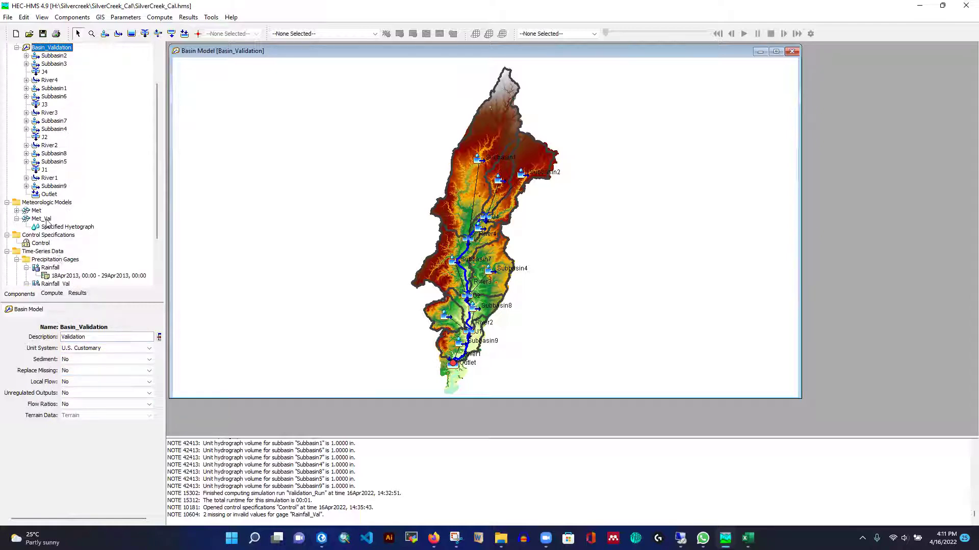
left_click(46, 221)
left_click(74, 310)
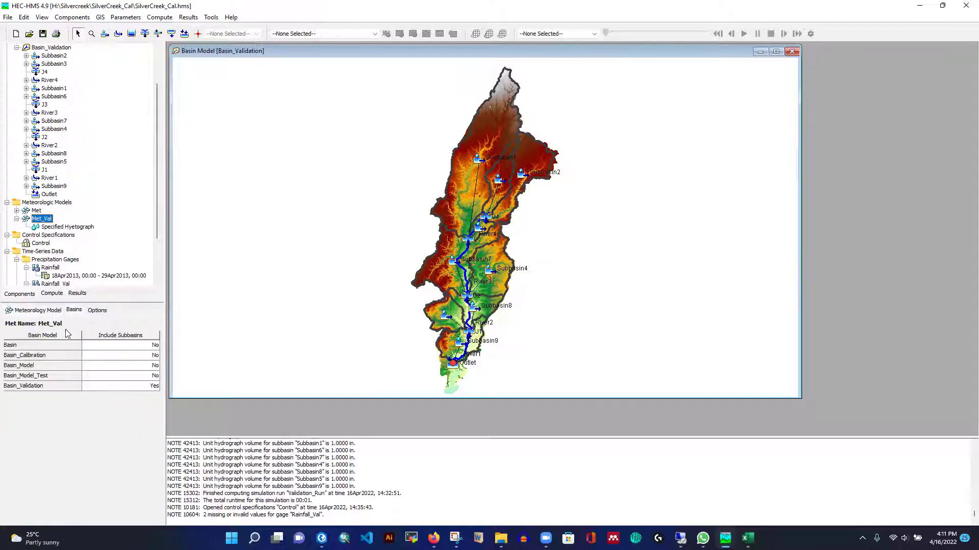
Assign the Rainfall_Val gage to Subbasin1 through Subbasin5 in the specified hyetograph of Met_Val
scroll(70, 168, "down", 2)
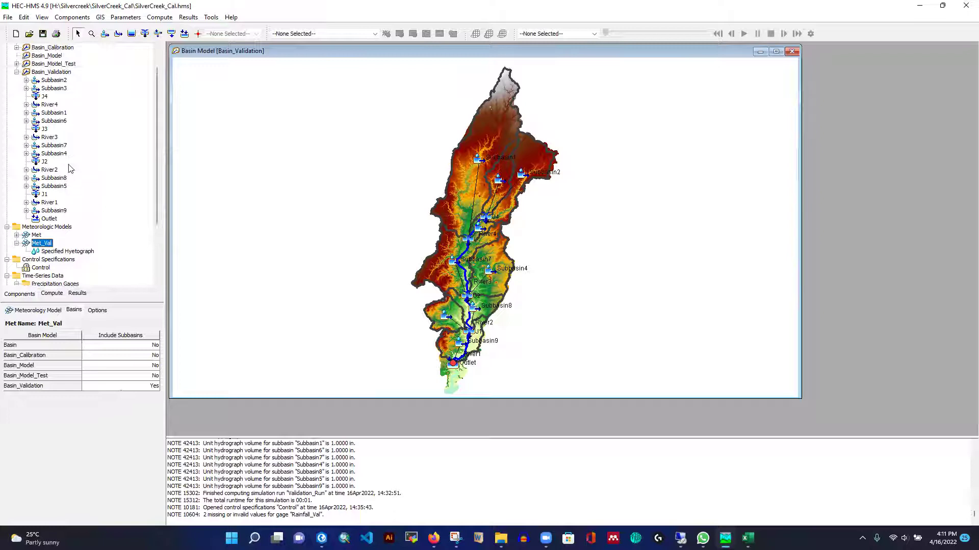
left_click(66, 179)
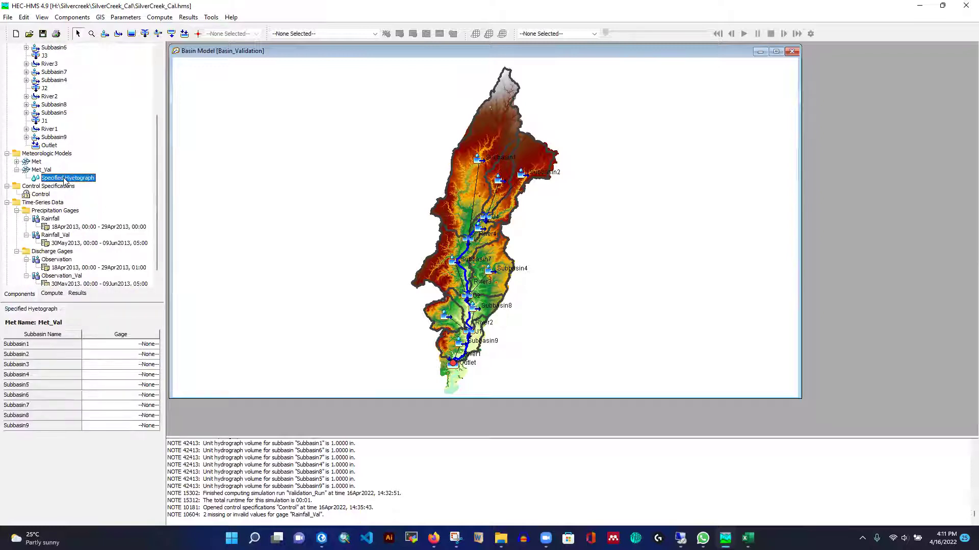
left_click(140, 344)
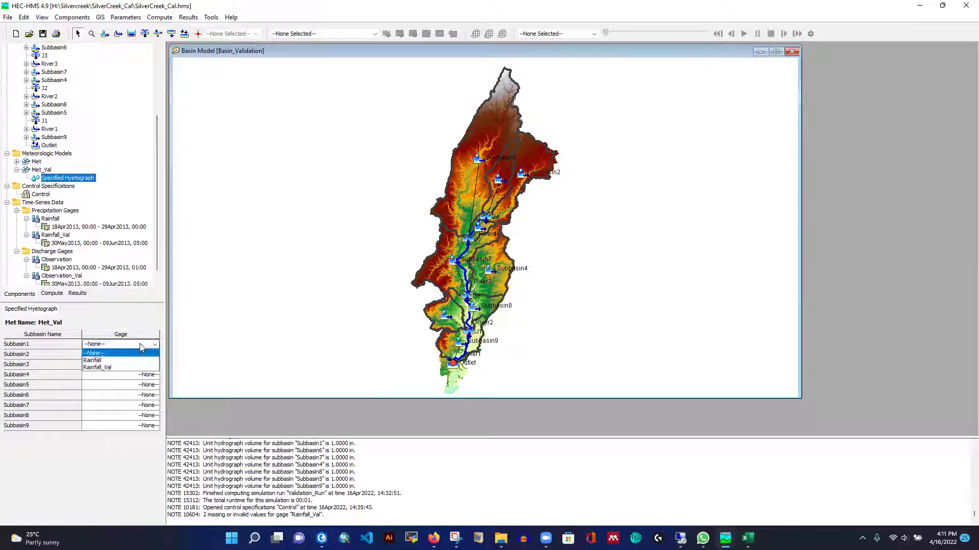
left_click(112, 367)
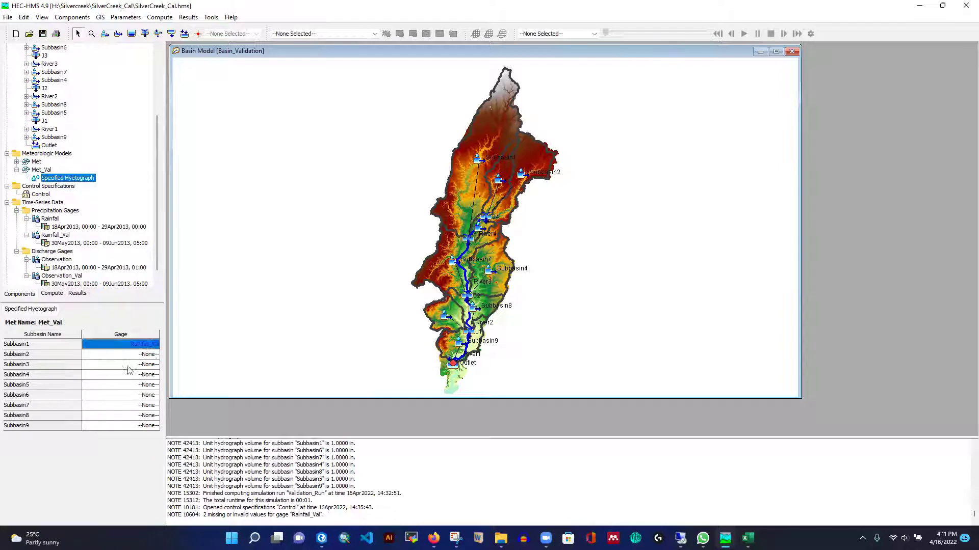
left_click(153, 355)
left_click(113, 378)
left_click(148, 364)
left_click(110, 388)
left_click(146, 376)
left_click(112, 399)
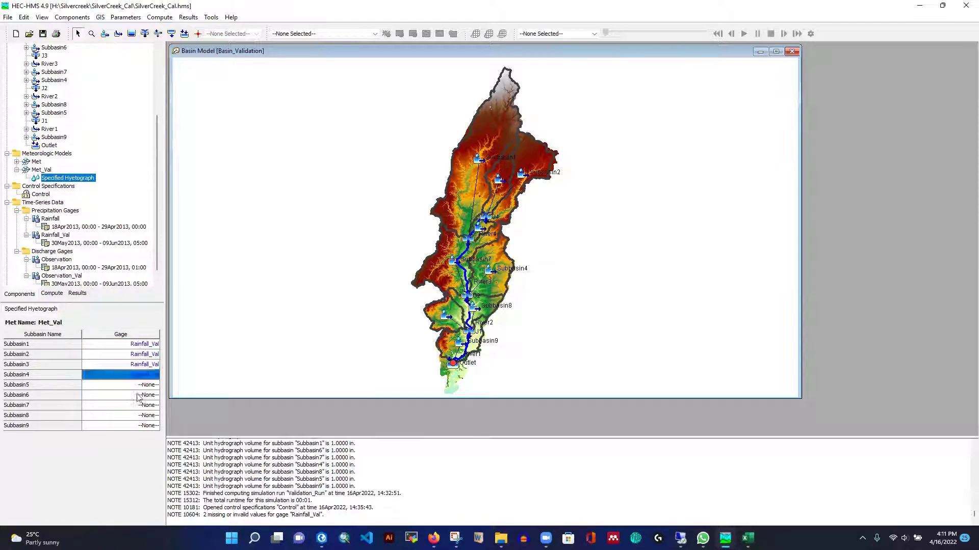
left_click(144, 386)
left_click(112, 408)
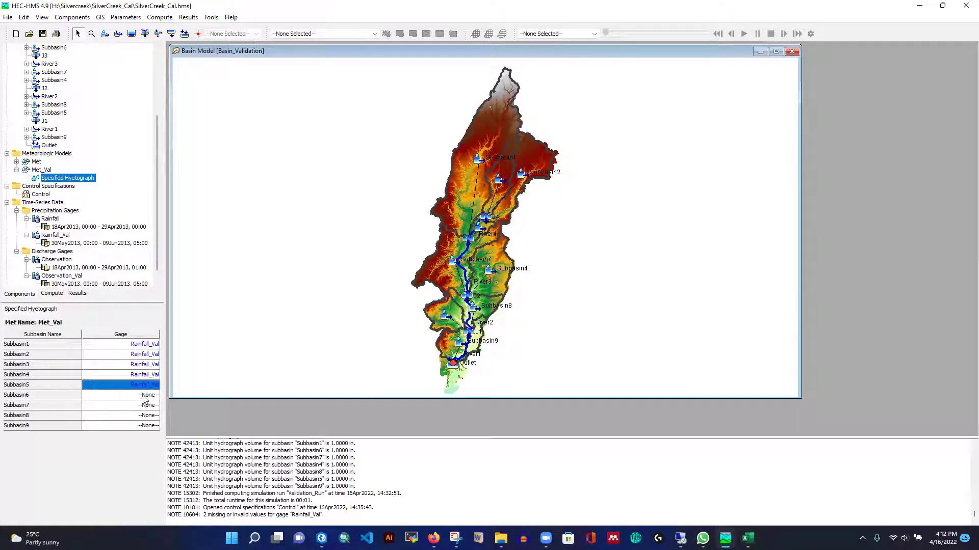
Assign the Rainfall_Val gage to Subbasin6 through Subbasin9 in the Met_Val specified hyetograph
left_click(146, 396)
left_click(109, 419)
left_click(145, 406)
left_click(110, 429)
left_click(138, 417)
left_click(109, 439)
left_click(143, 426)
left_click(117, 450)
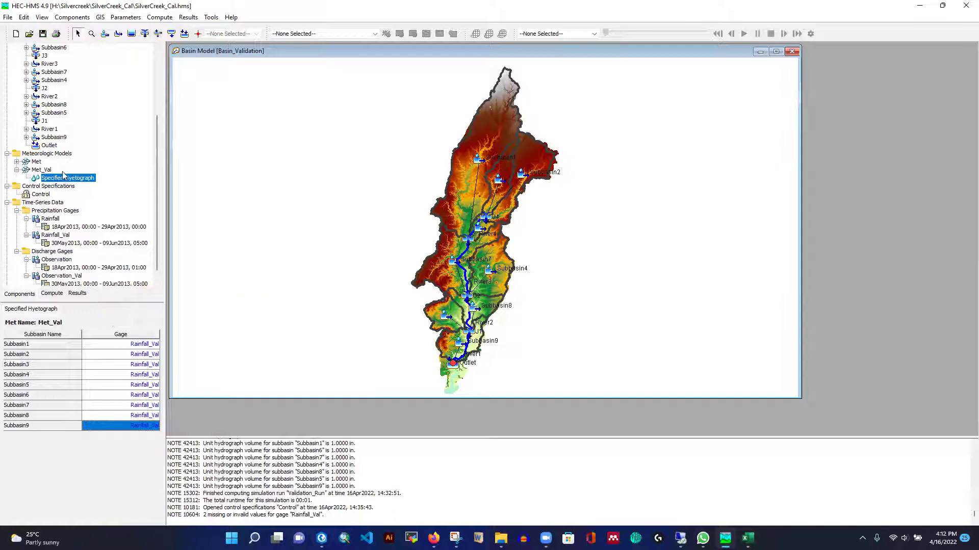
Set Observation_Val as the observed flow of the Outlet sink in the Basin_Validation model
scroll(99, 220, "down", 1)
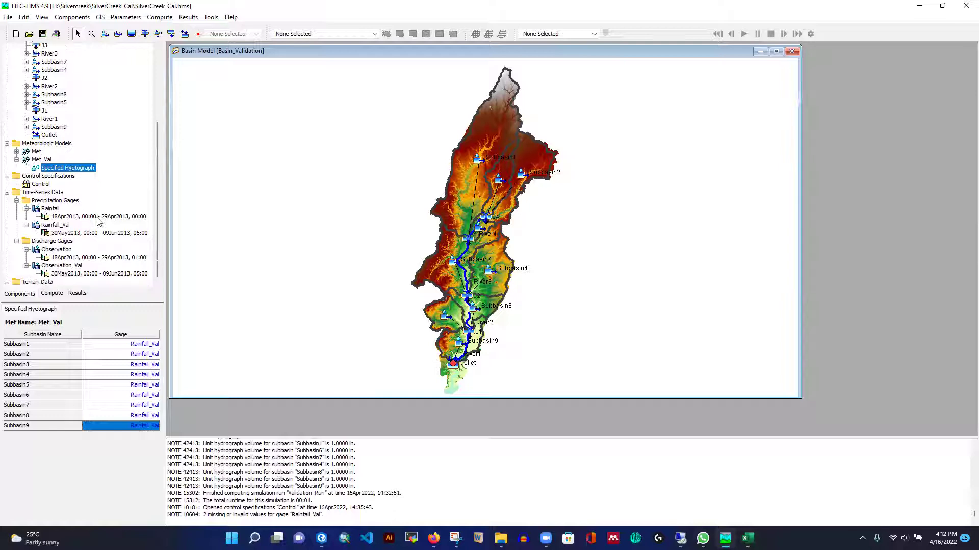
left_click(62, 265)
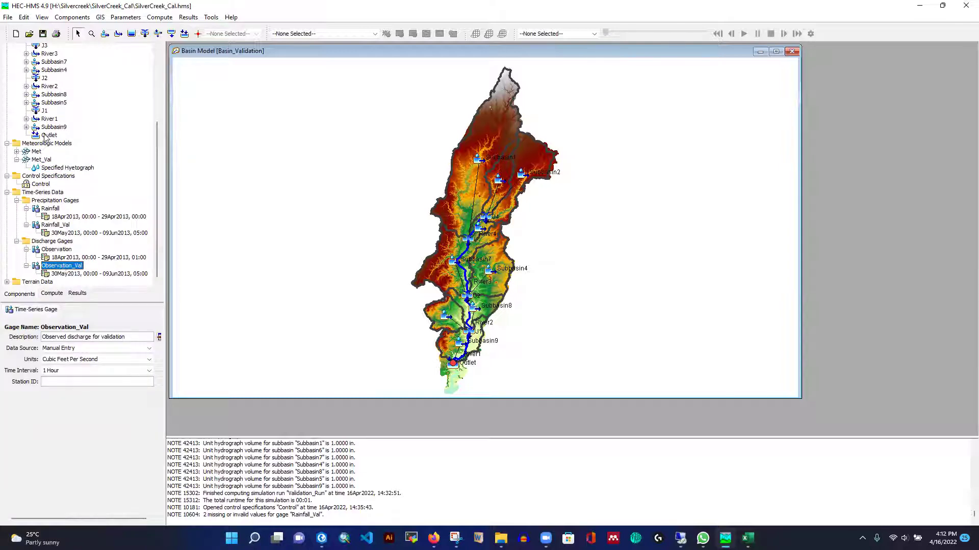
left_click(47, 136)
scroll(66, 127, "up", 5)
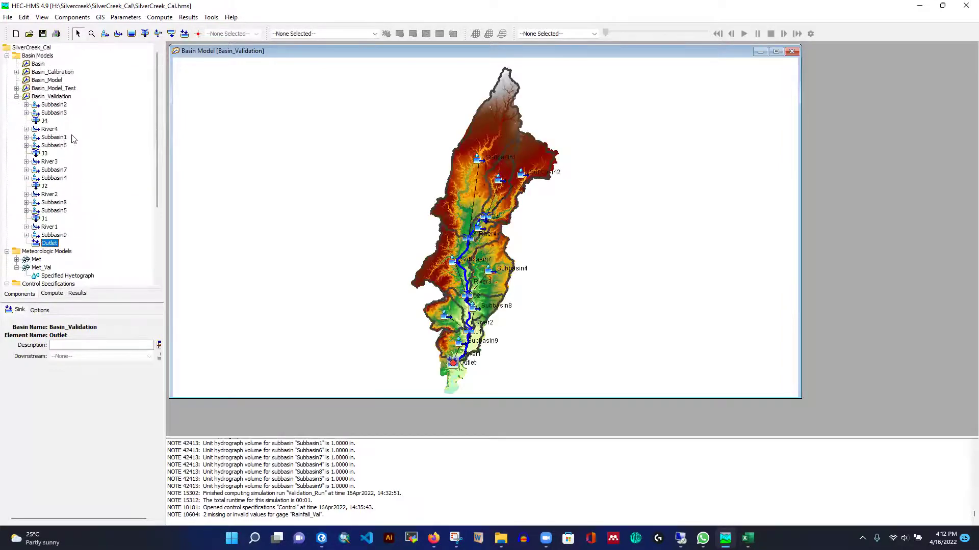
scroll(71, 188, "down", 5)
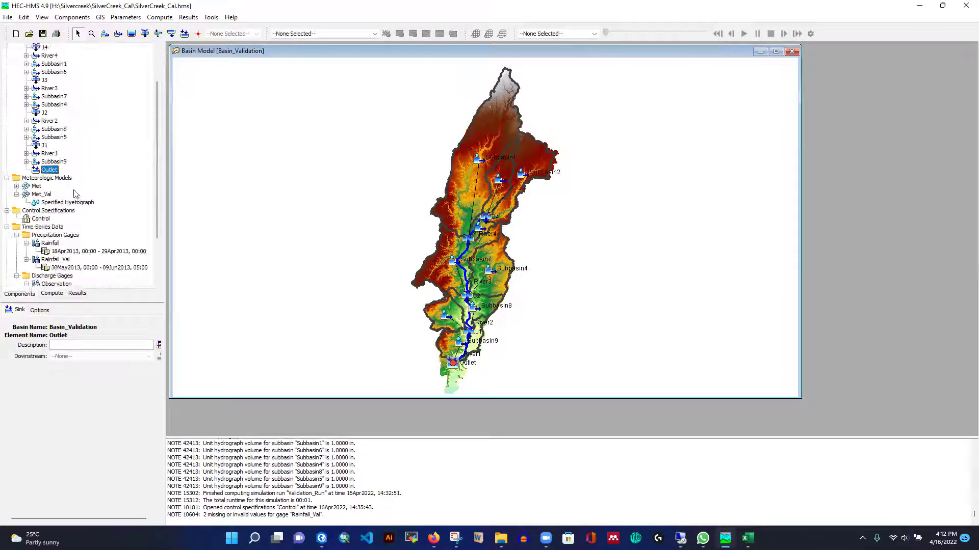
left_click(39, 309)
left_click(97, 345)
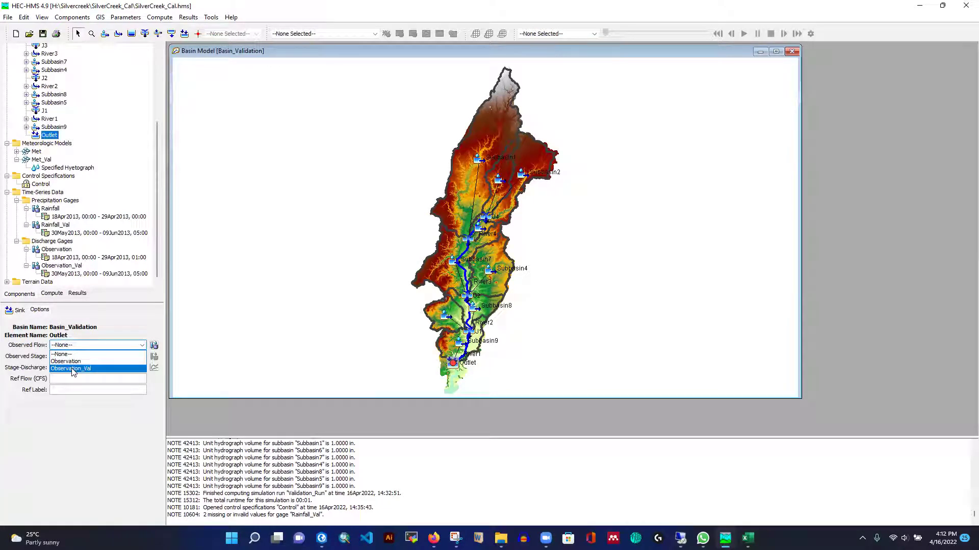
left_click(72, 369)
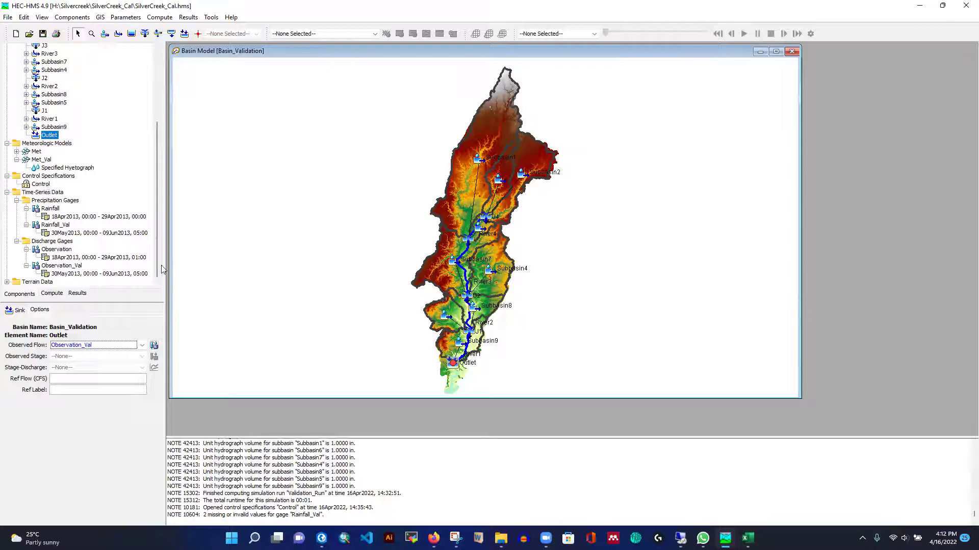
Review the Rainfall_Val gage settings, the Met_Val meteorology settings and its subbasin gage assignments
left_click(60, 227)
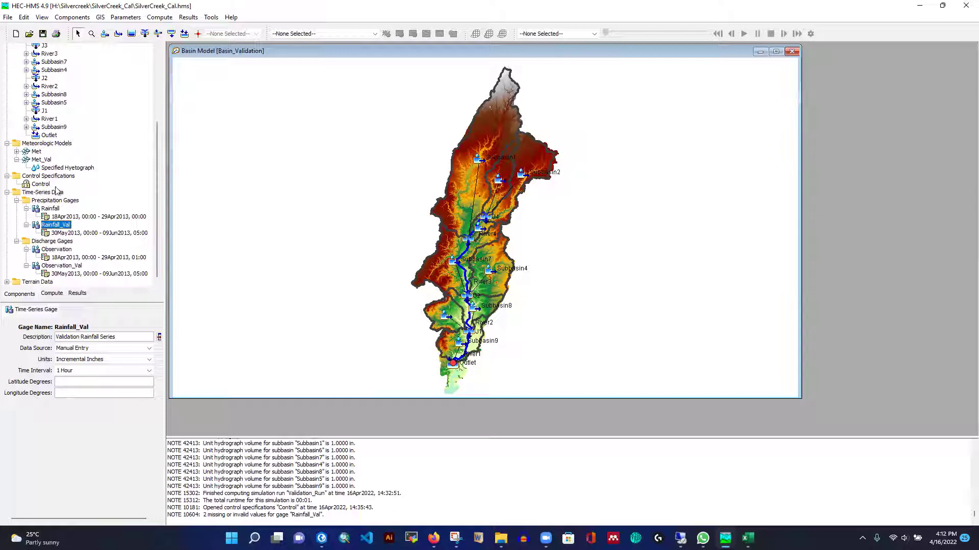
left_click(50, 161)
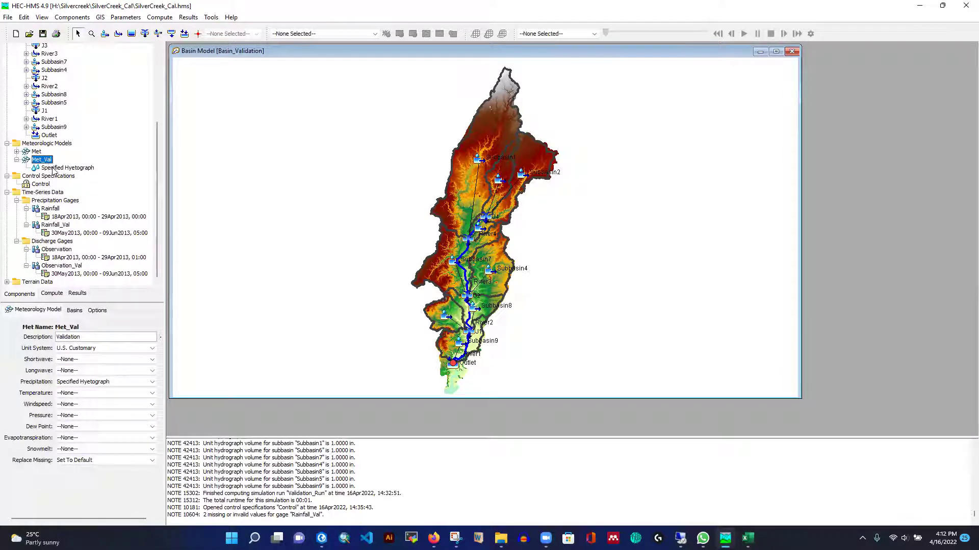
left_click(62, 170)
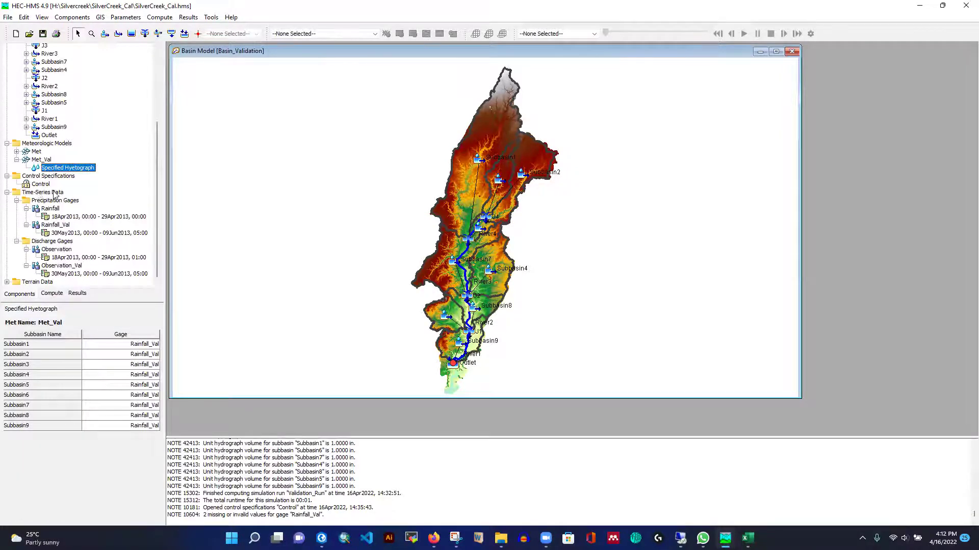
left_click(55, 194)
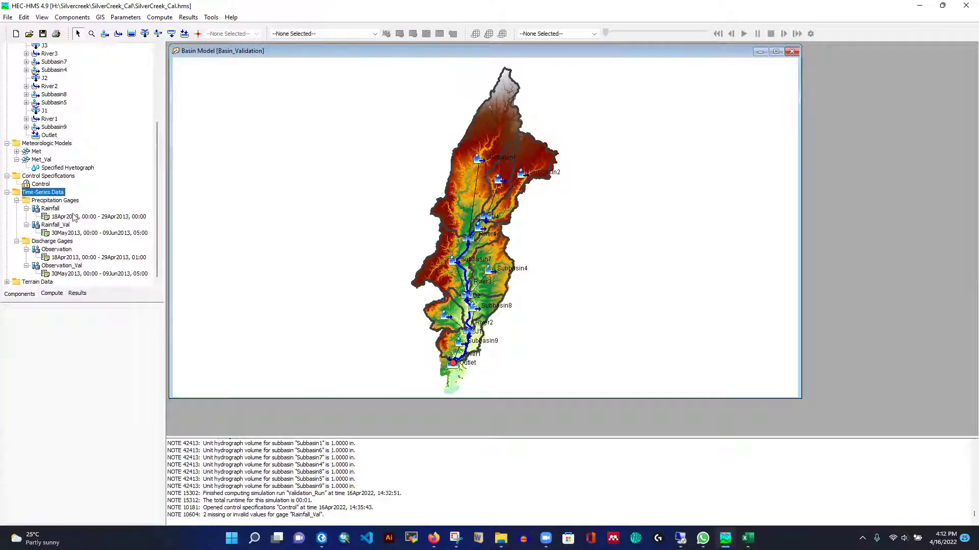
Collapse the Basin_Validation elements in the component tree and open the settings of the existing Control specification
scroll(41, 156, "up", 5)
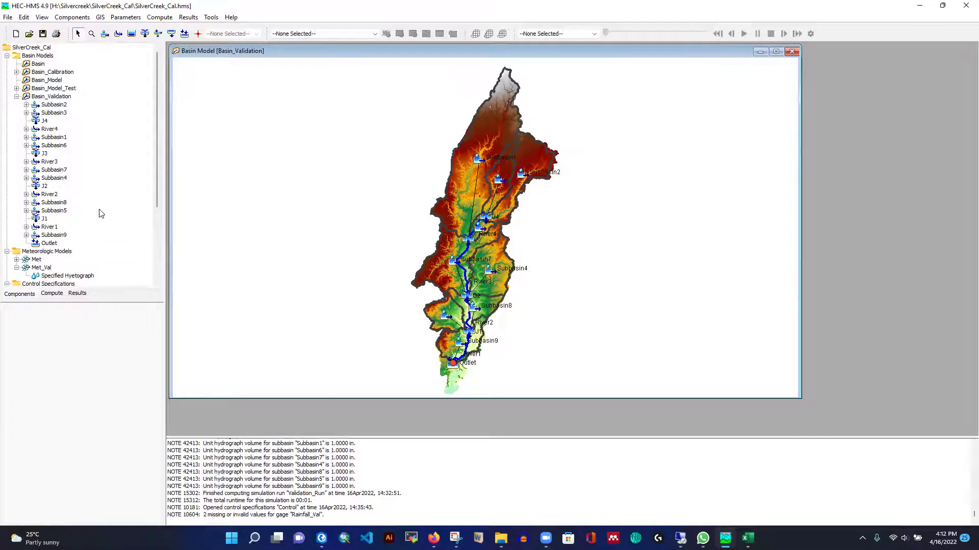
left_click(321, 35)
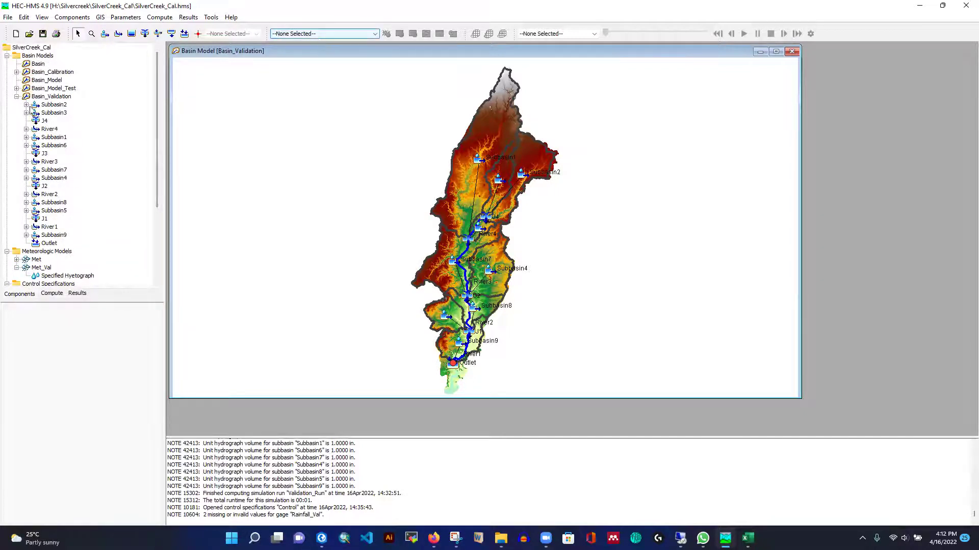
left_click(16, 96)
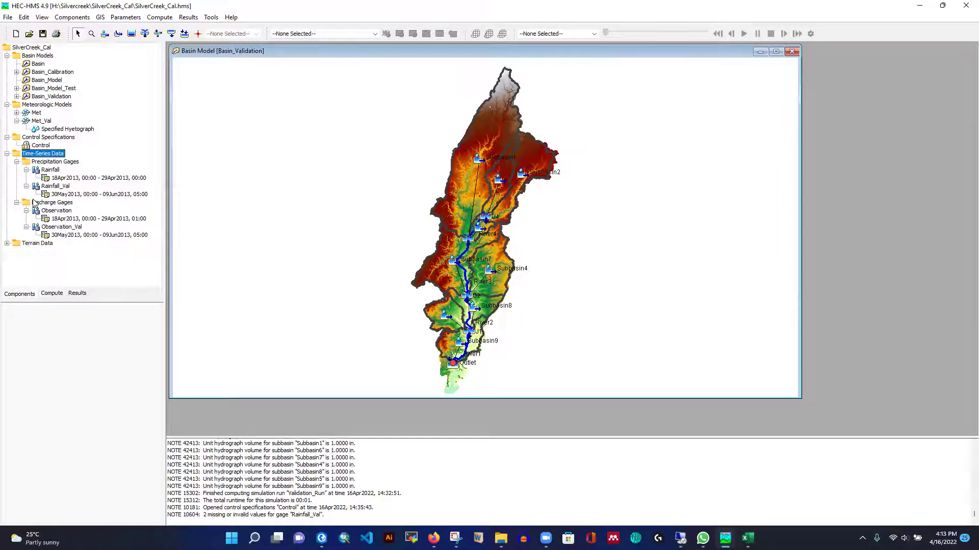
left_click(38, 146)
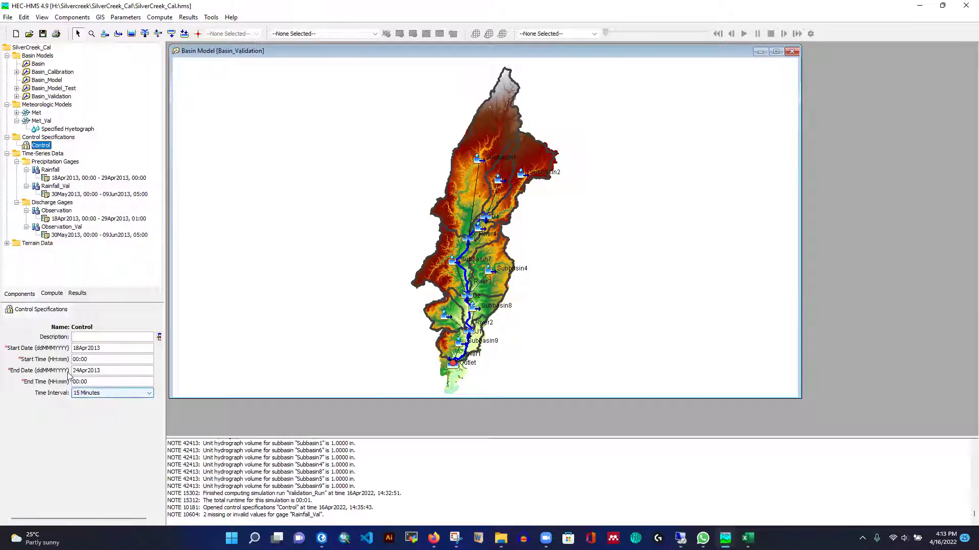
Copy the Control specification as Control_Val with the description "Control specification for validation period"
right_click(44, 147)
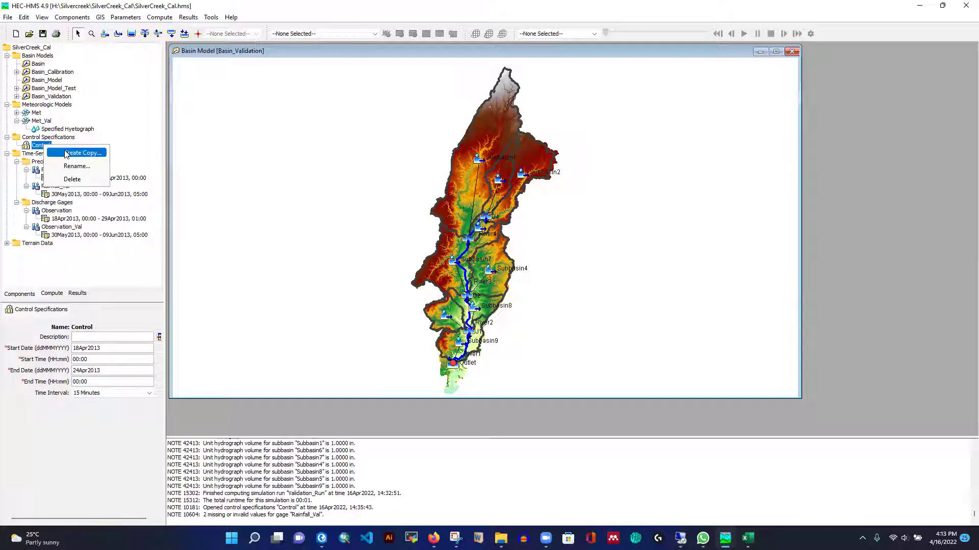
left_click(60, 153)
left_click(441, 254)
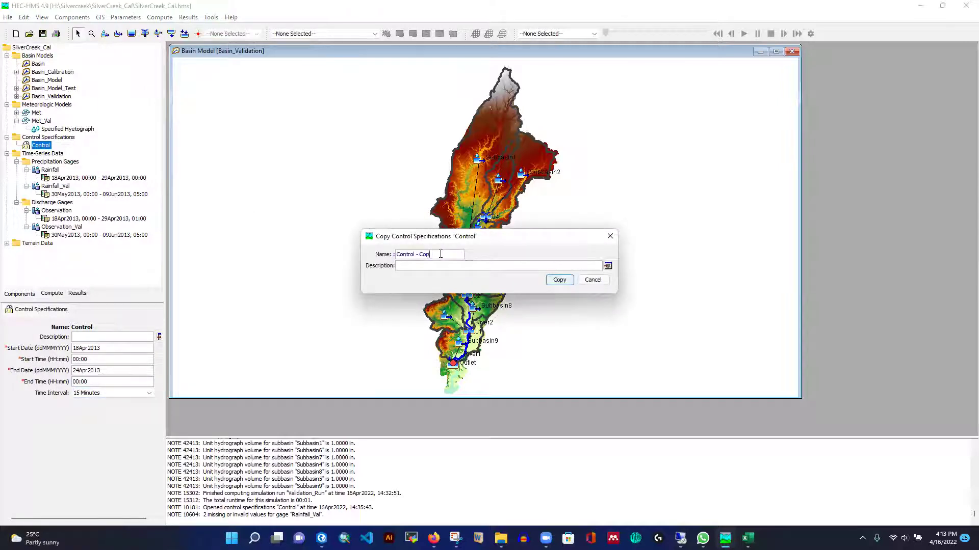
key("BackSpace")
key("BackSpace")
key("BackSpace")
type("_V")
left_click(437, 266)
type("Contr")
type("ol specification for validation period")
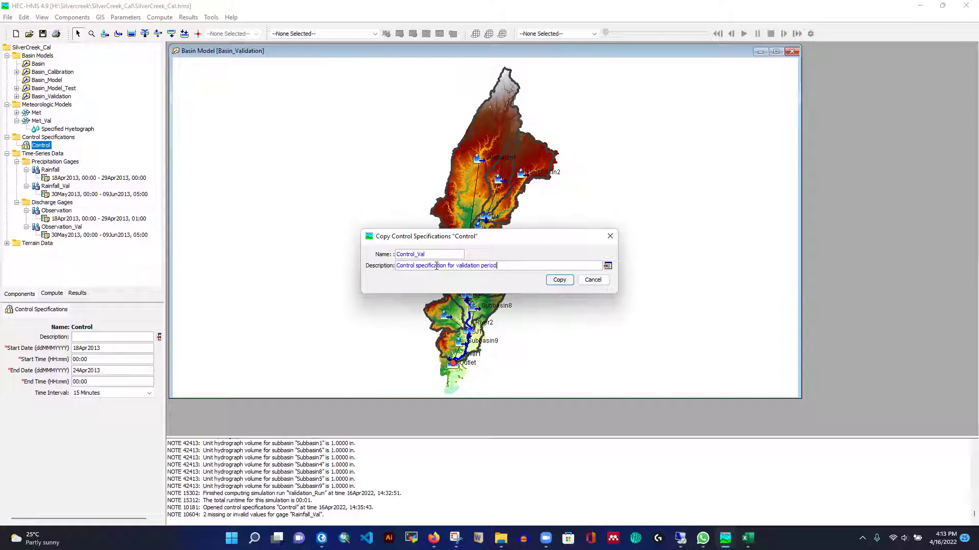
left_click(559, 280)
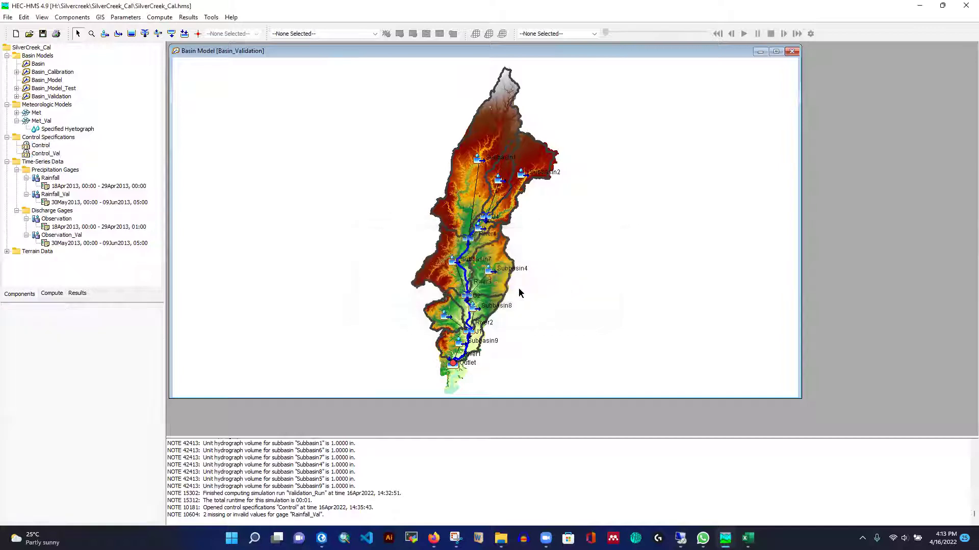
Set the Control_Val simulation period to start on 30May2013 and end on 09Jun2013 at 05:00
left_click(51, 154)
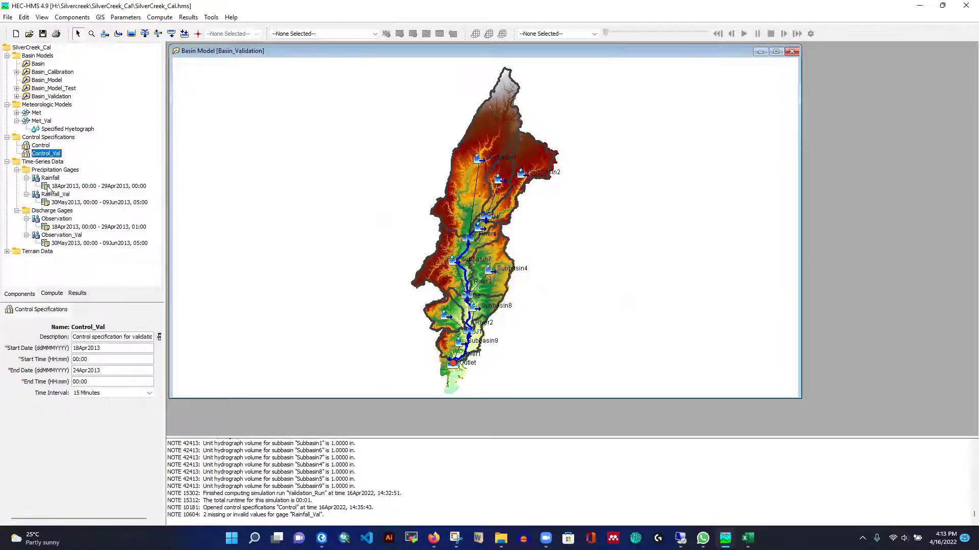
key("BackSpace")
key("BackSpace")
type("30")
key("Delete")
key("Delete")
key("Delete")
type("Ma")
key("Delete")
key("Delete")
type("09")
left_click(76, 381)
type("5")
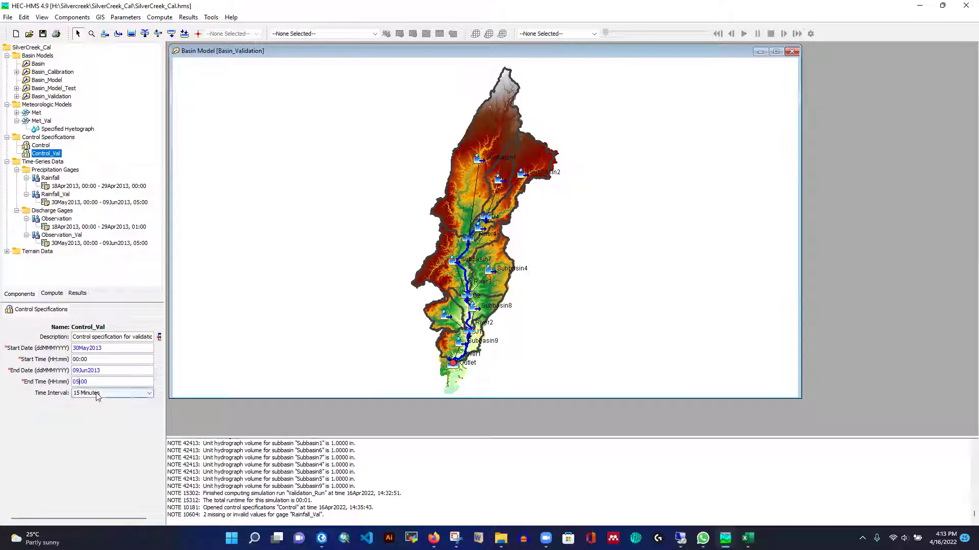
Set the Control_Val time interval to 1 Hour and save the project
left_click(94, 394)
scroll(89, 423, "up", 1)
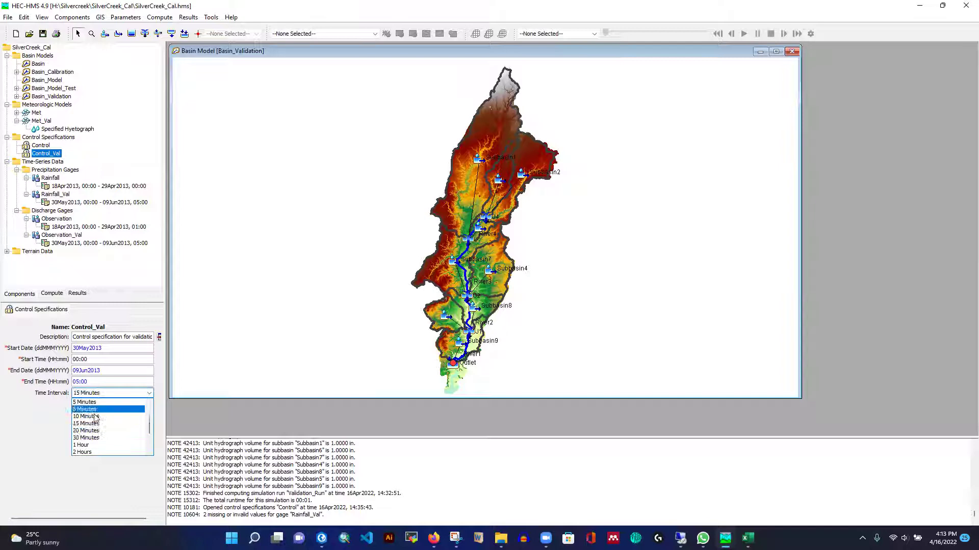
left_click(81, 445)
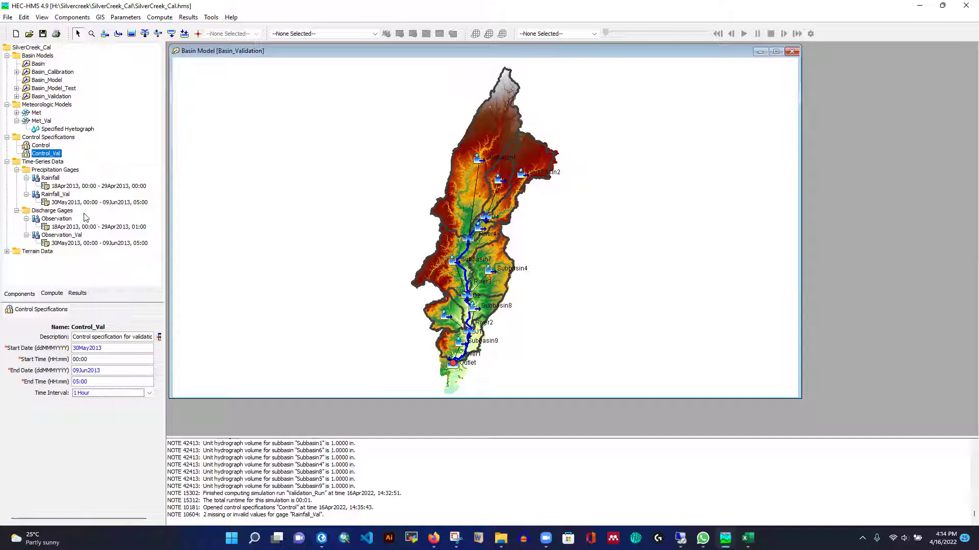
left_click(42, 33)
Start a new simulation run from the Simulation Run Manager and name it Validation_Run
left_click(55, 293)
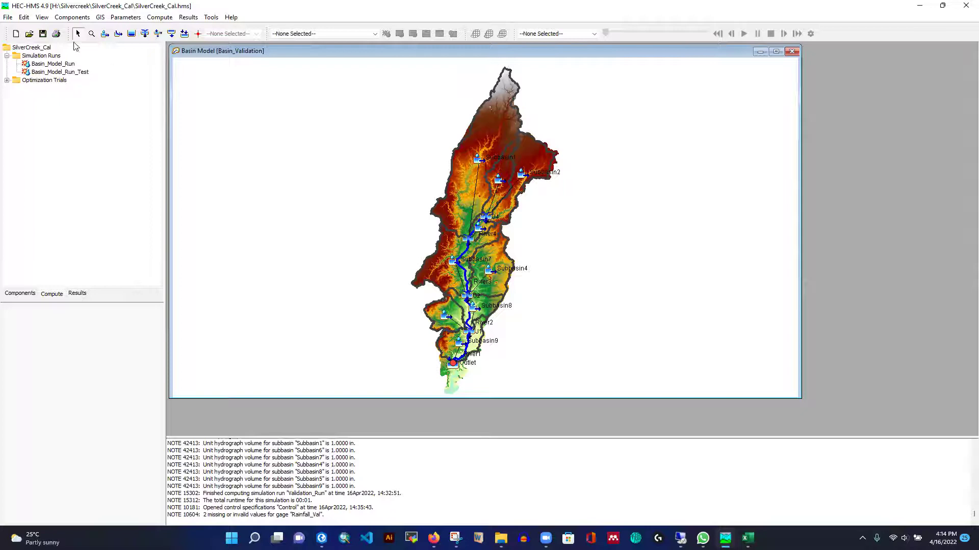
left_click(160, 18)
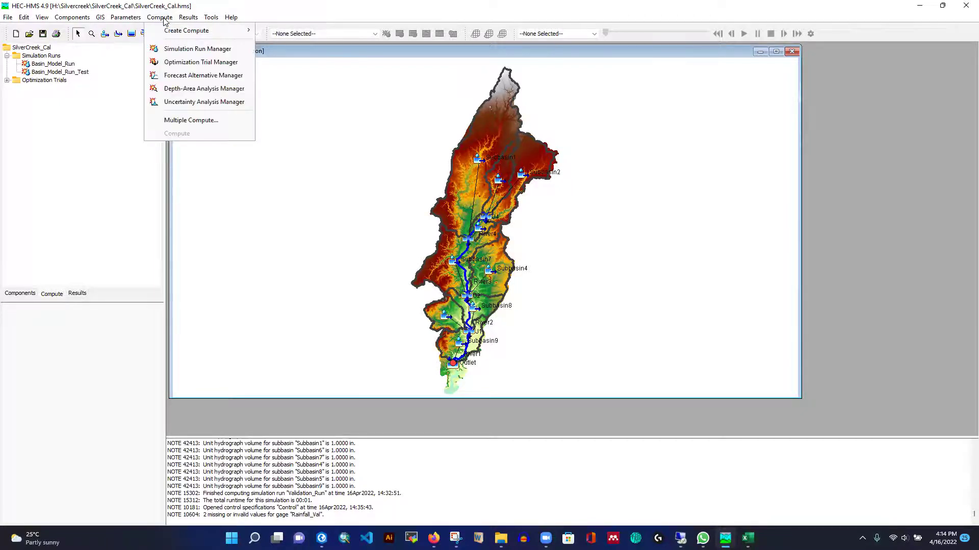
left_click(184, 49)
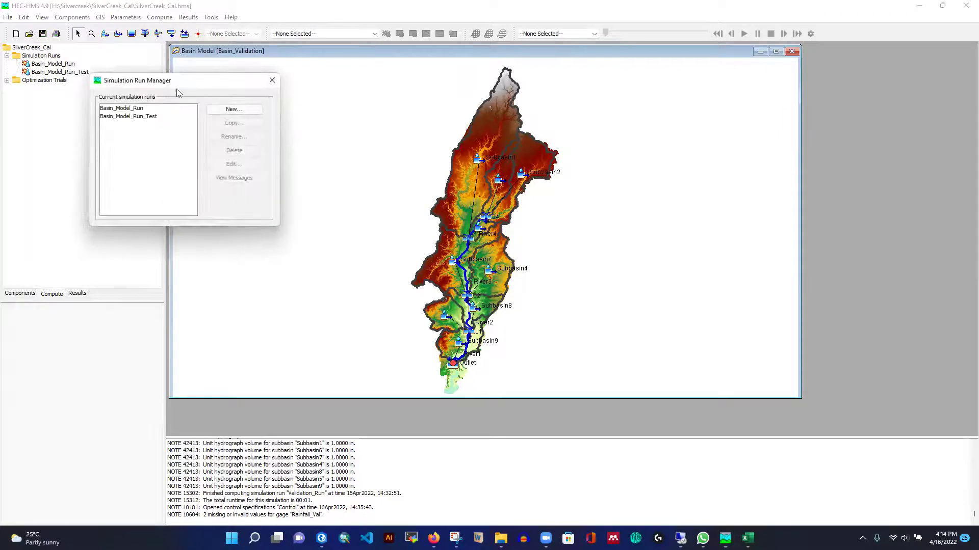
left_click_drag(179, 83, 249, 88)
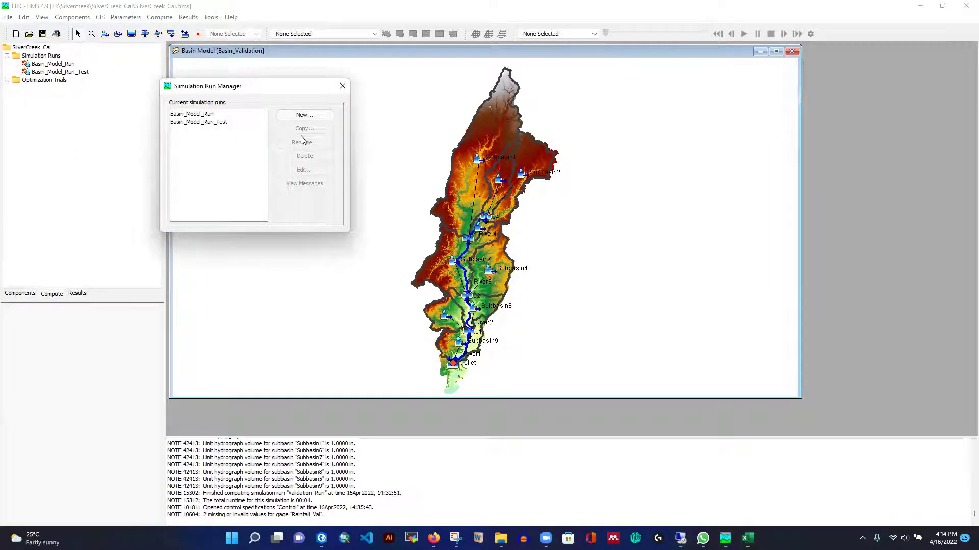
left_click(293, 117)
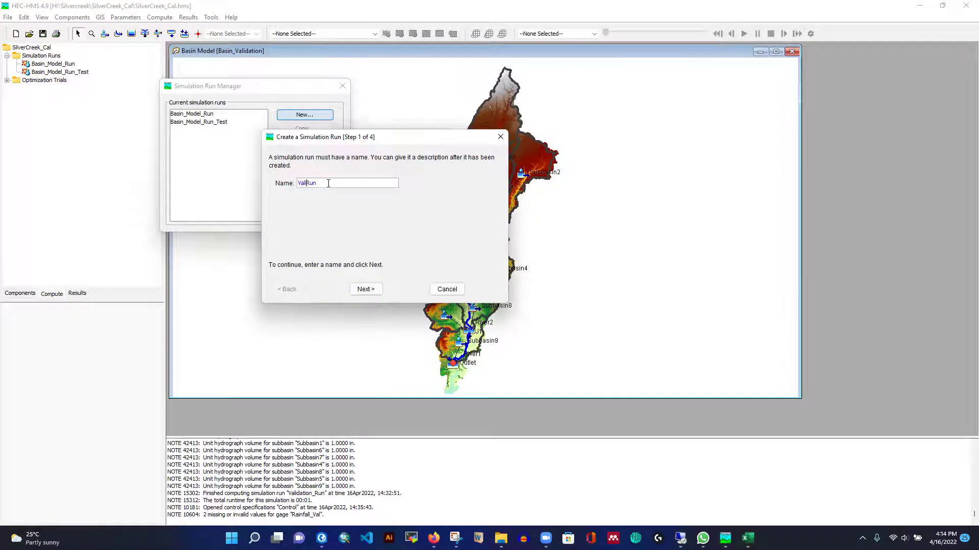
type("Validation_")
left_click(365, 289)
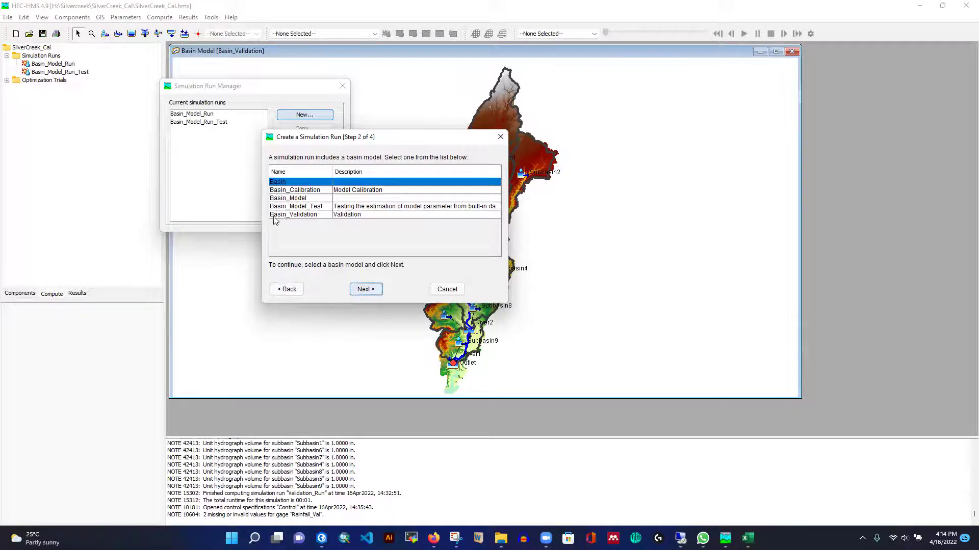
Complete Validation_Run with basin model Basin_Validation, meteorologic model Met_Val and control specifications Control_Val, and close the run manager
left_click(309, 215)
left_click(363, 289)
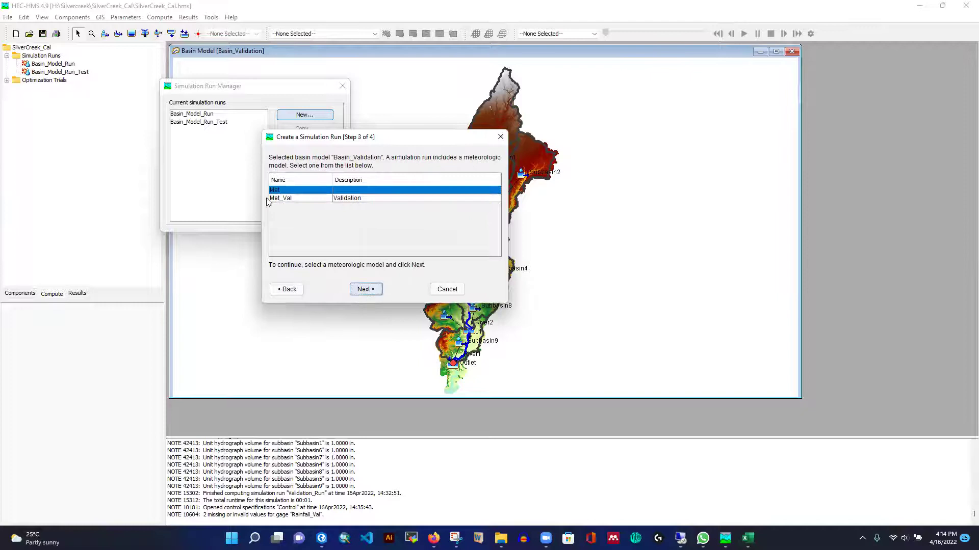
left_click(289, 202)
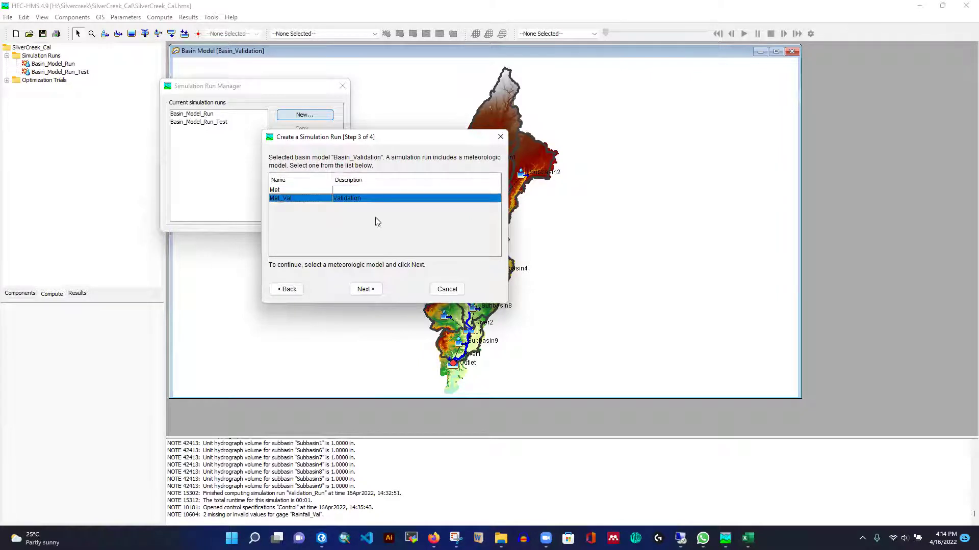
left_click(365, 289)
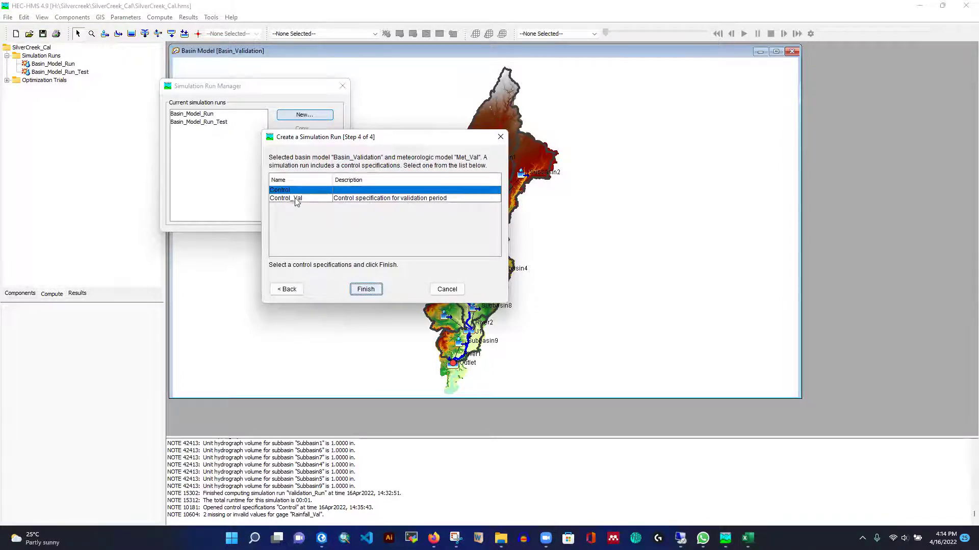
left_click(288, 199)
left_click(365, 289)
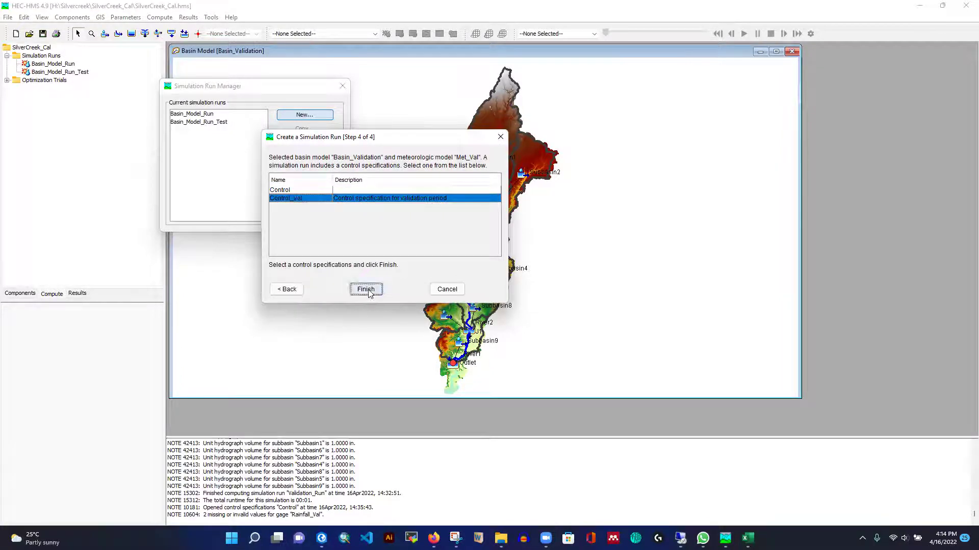
left_click(342, 86)
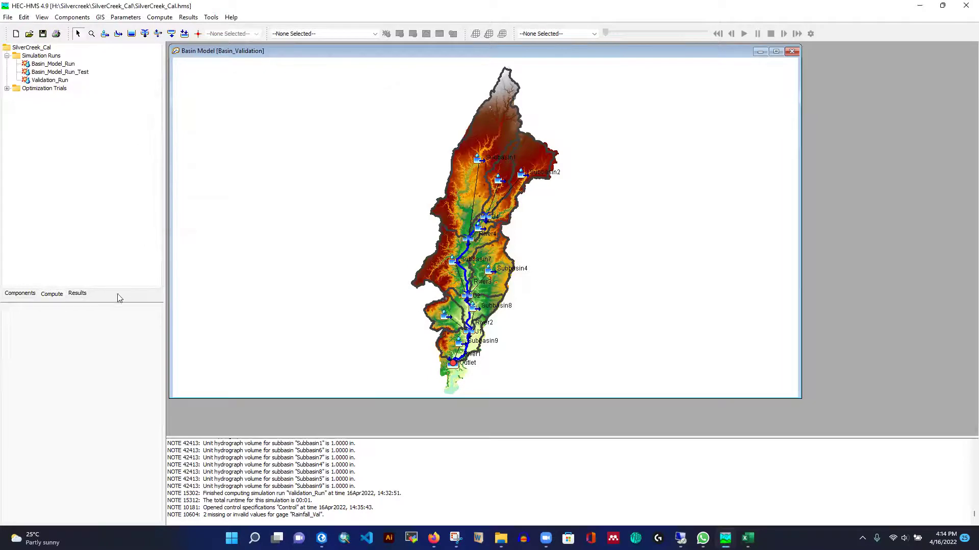
Open the Validation_Run settings and widen their display to check the basin, meteorologic and control selections in full
left_click(23, 294)
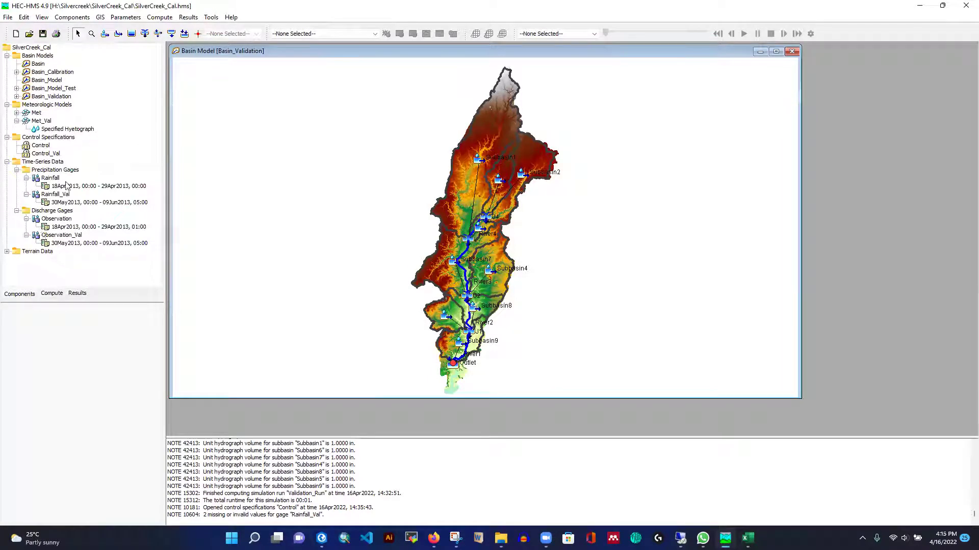
left_click(53, 294)
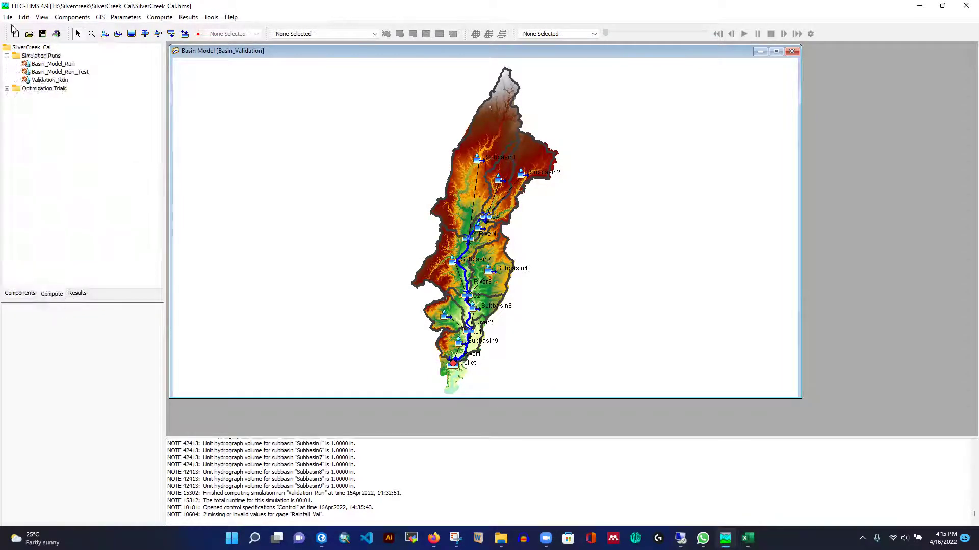
left_click(50, 81)
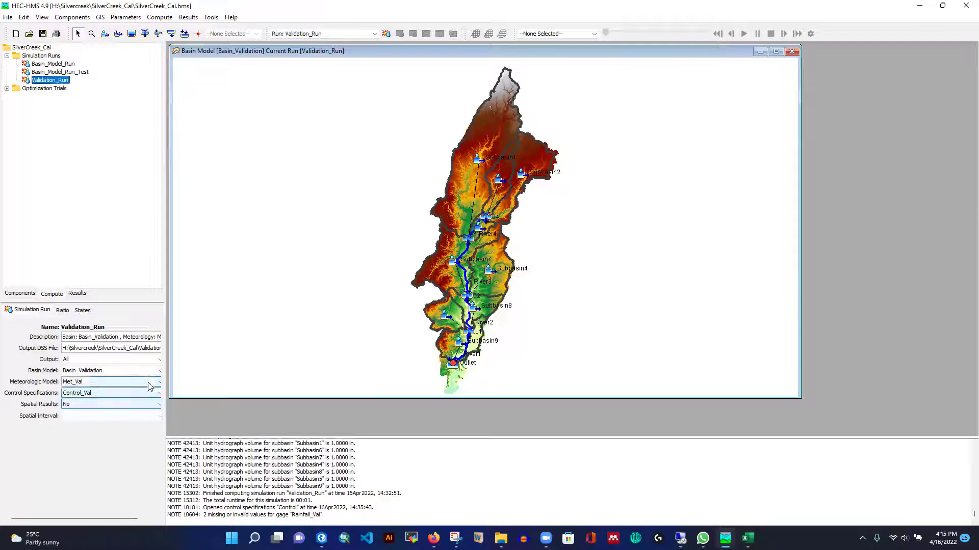
left_click_drag(166, 391, 206, 402)
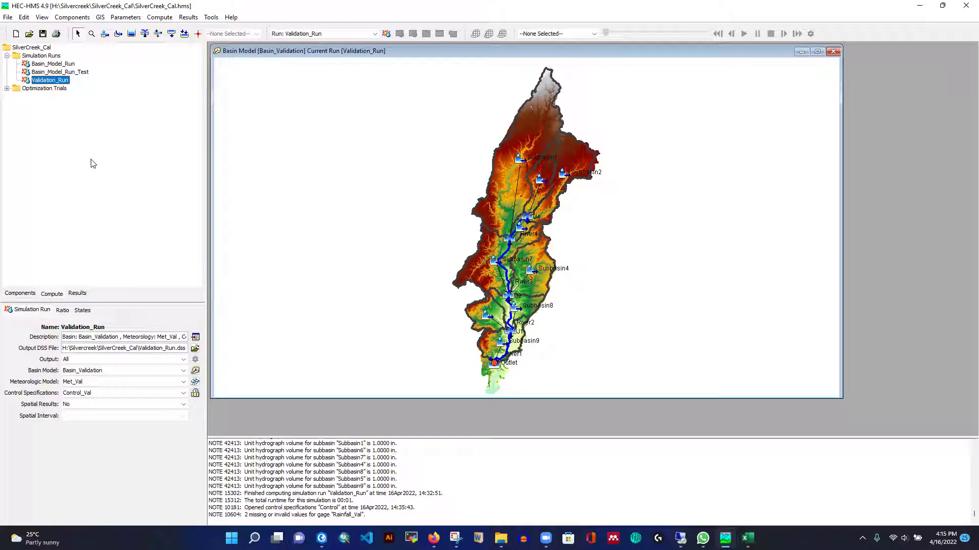
Save the project and compute the Validation_Run simulation
left_click(44, 36)
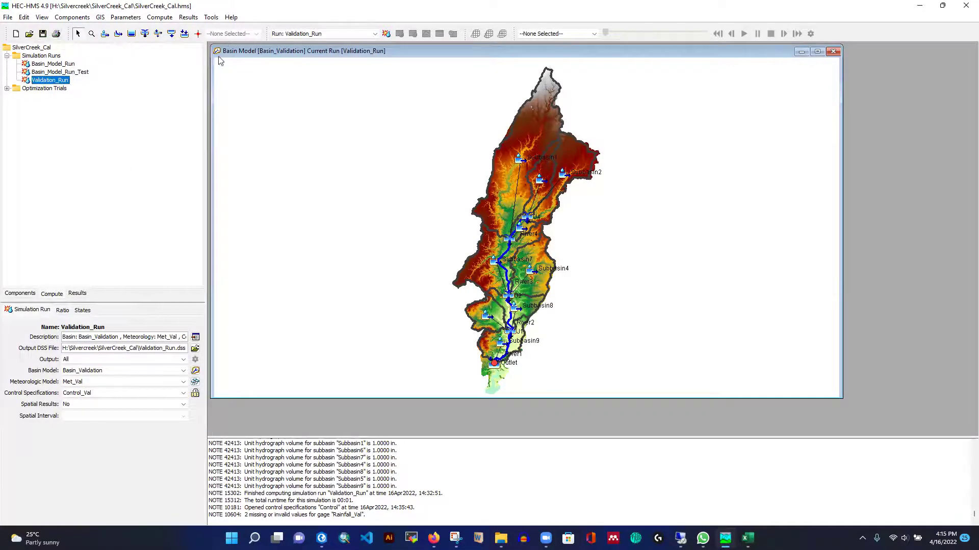
left_click(340, 34)
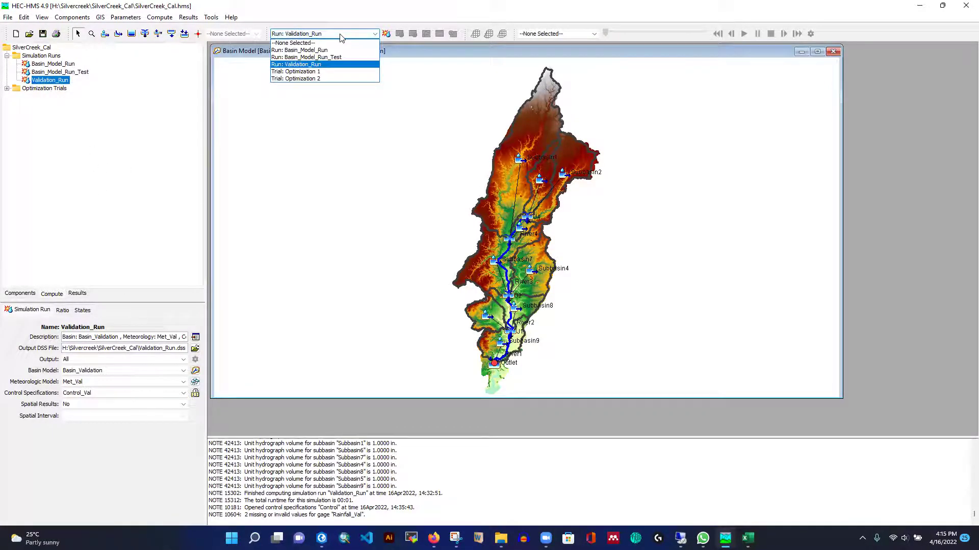
left_click(340, 34)
left_click(387, 36)
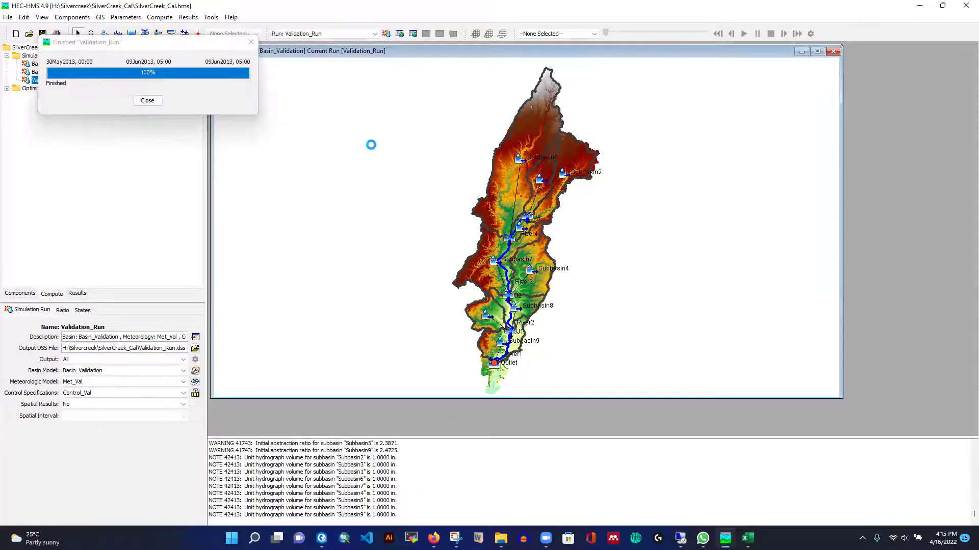
left_click(147, 101)
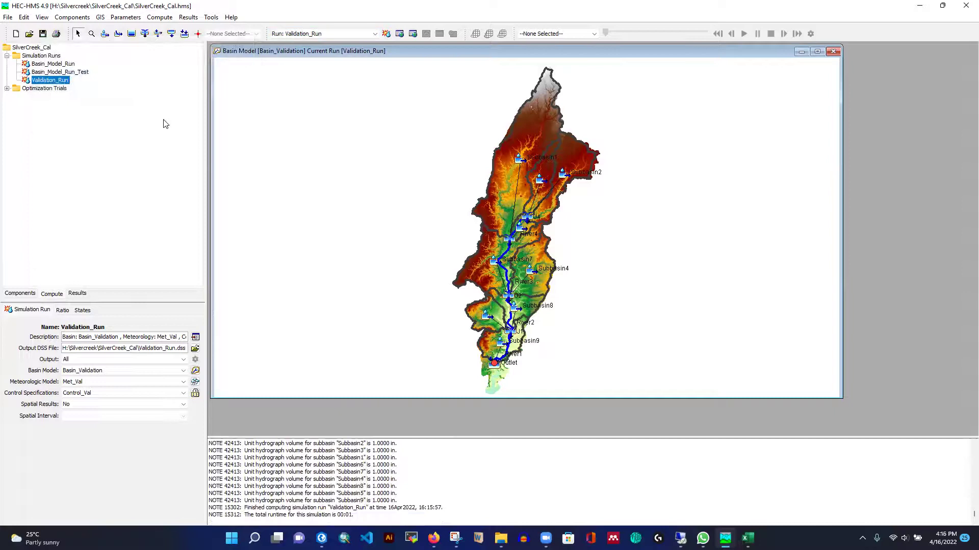
Review the Global Summary and Calibration Summary results of Validation_Run
left_click(77, 294)
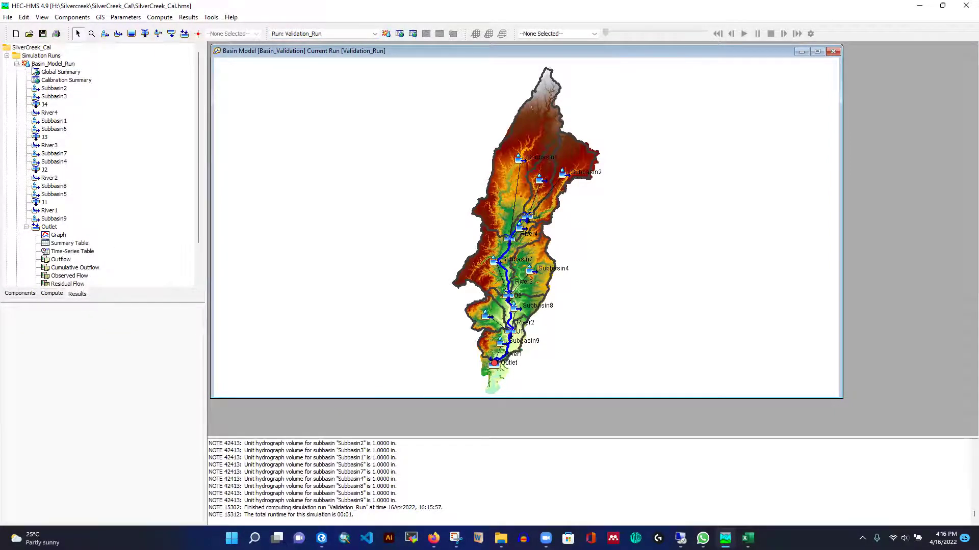
left_click(16, 64)
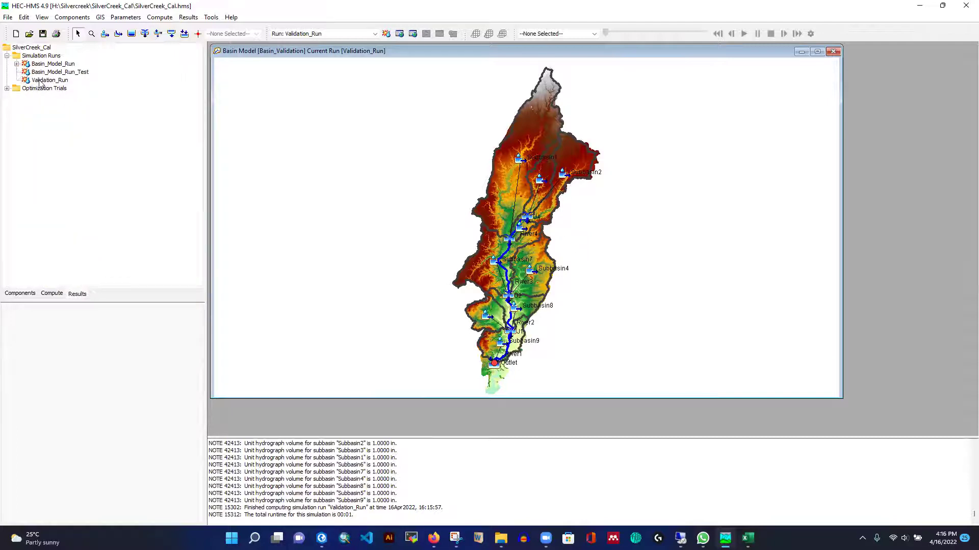
double_click(40, 80)
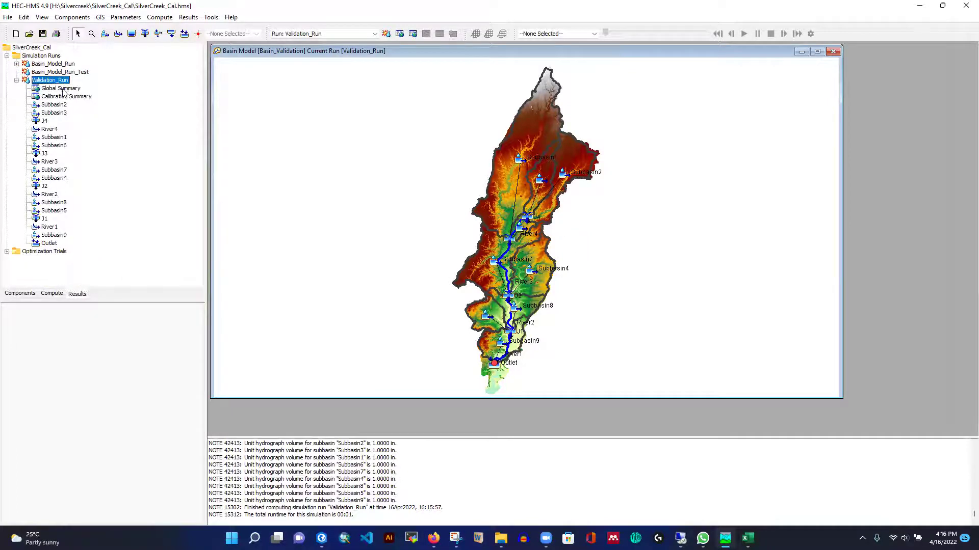
left_click(61, 89)
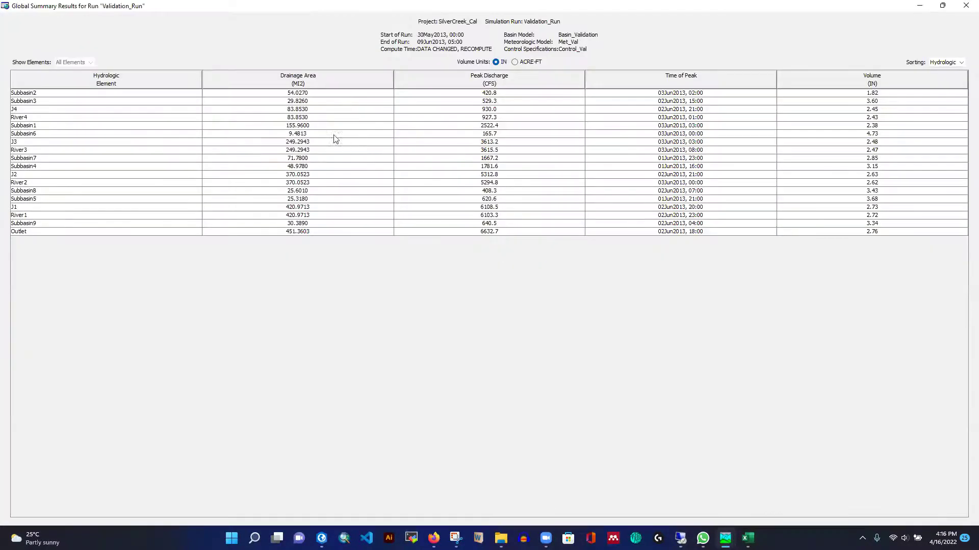
left_click(965, 5)
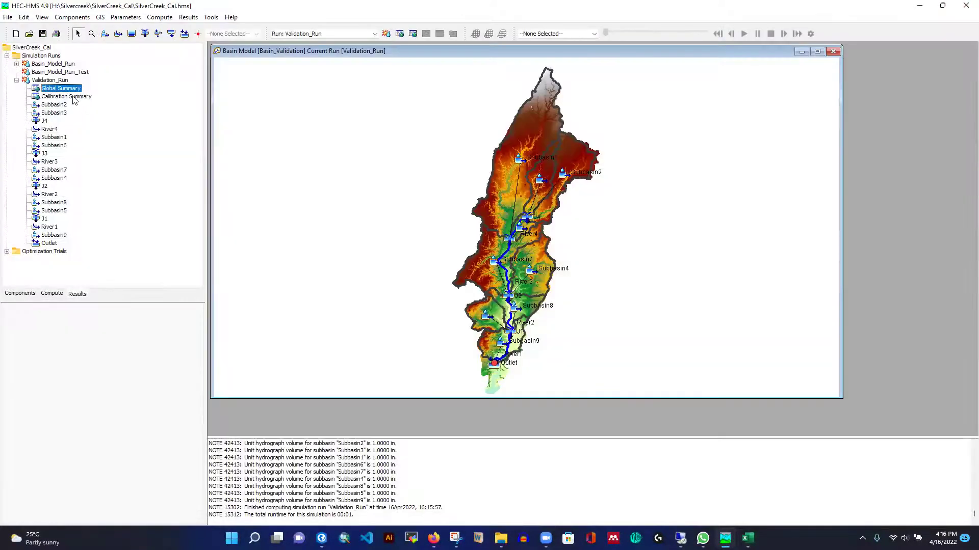
left_click(73, 98)
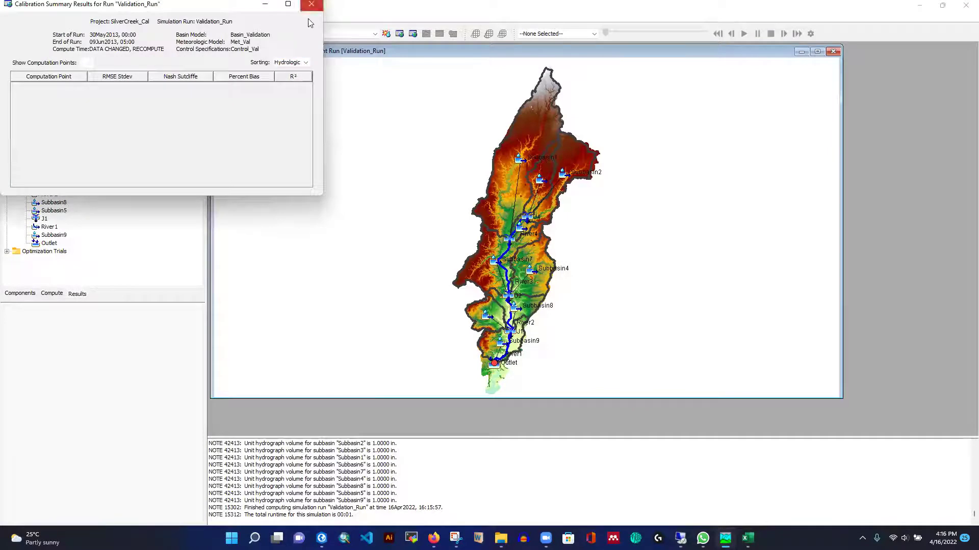
left_click(311, 5)
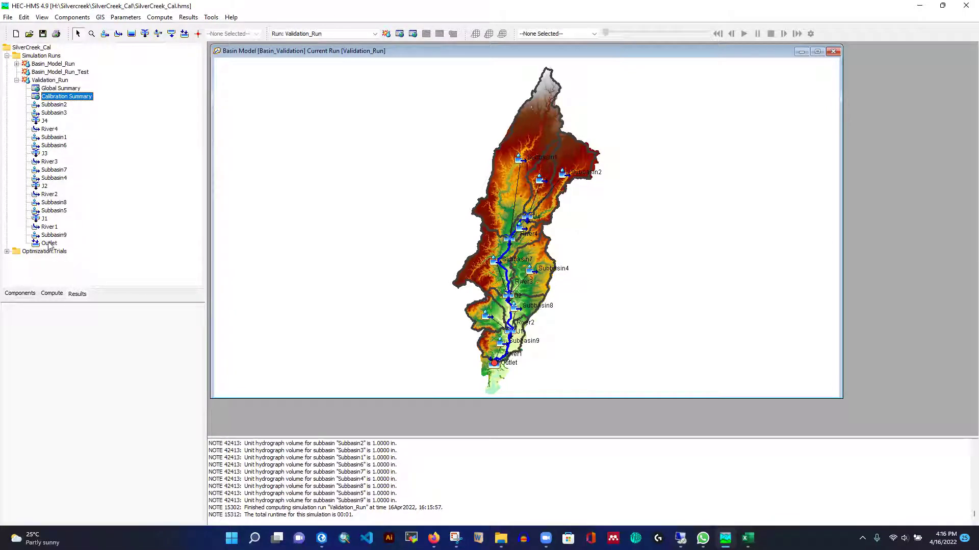
Expand the Outlet results of Validation_Run and open the Outlet graph of simulated and observed flow
double_click(49, 243)
scroll(105, 209, "down", 2)
left_click(59, 209)
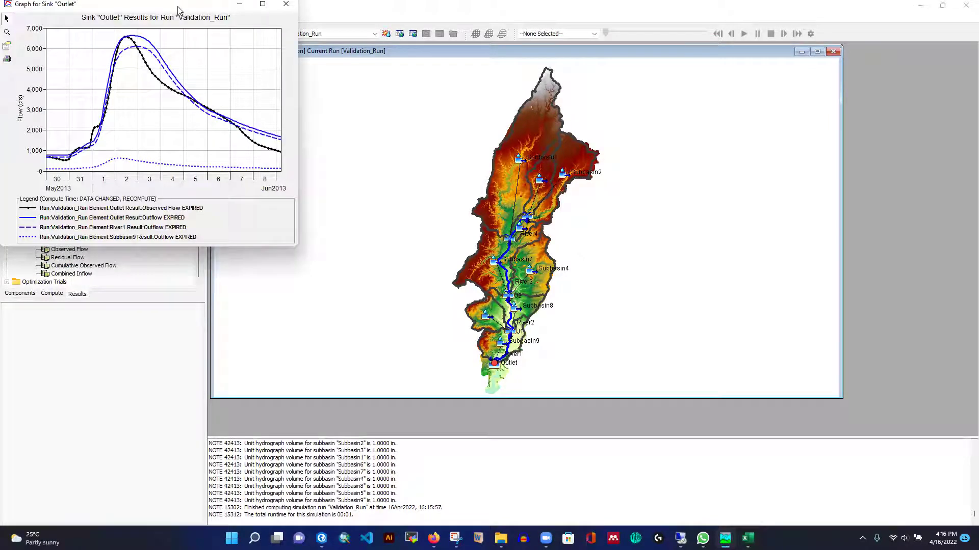
Remove the Subbasin9 and River1 outflow curves from the Validation_Run Outlet graph, keeping only the Outlet's observed flow and outflow
left_click_drag(178, 9, 332, 43)
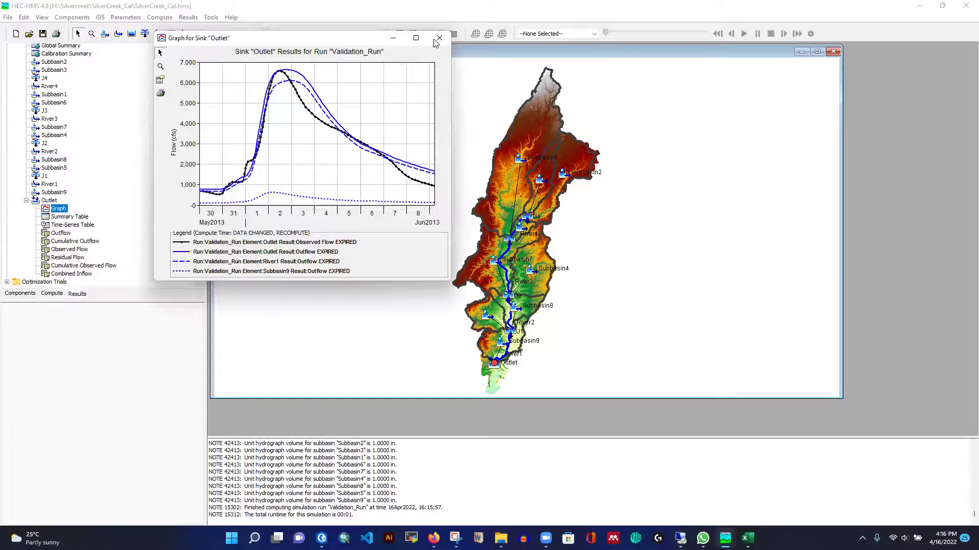
left_click(160, 80)
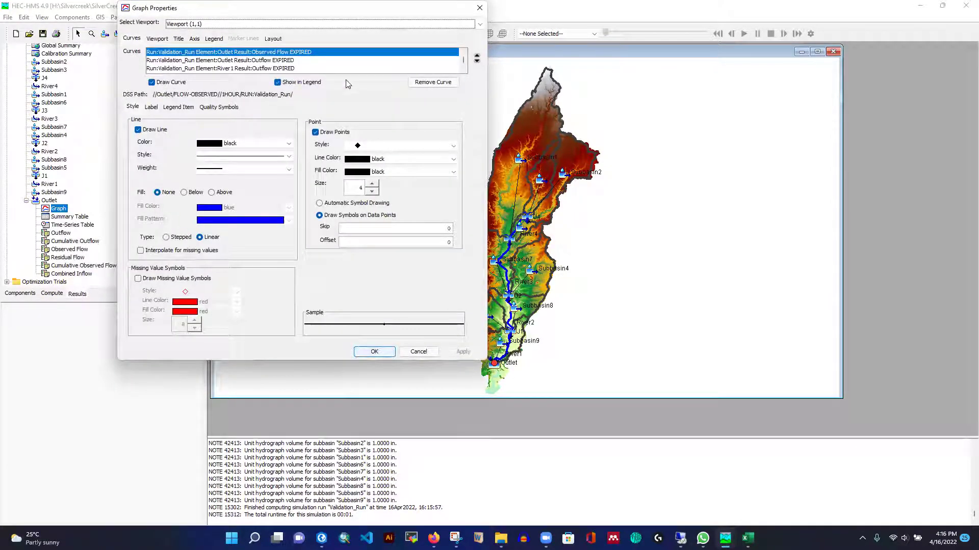
scroll(359, 71, "down", 1)
left_click(273, 70)
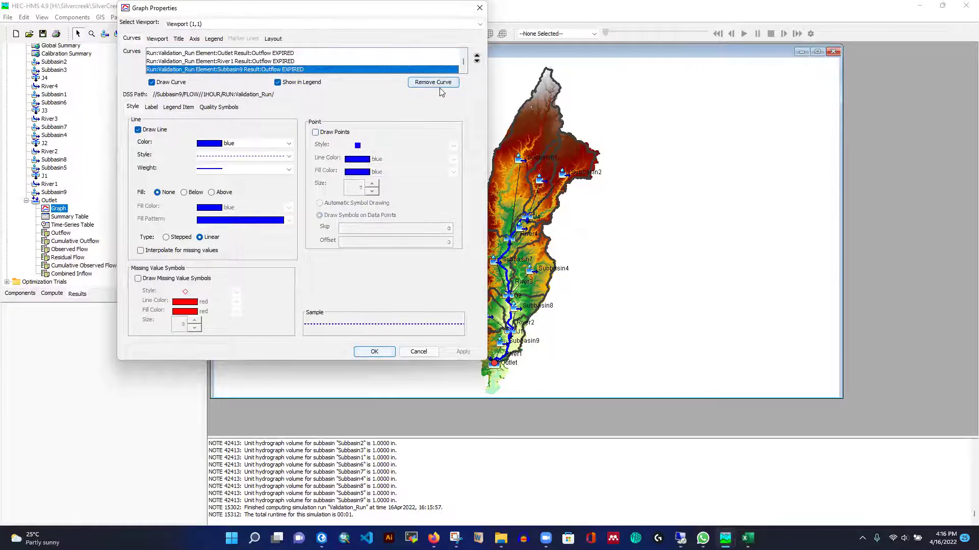
left_click(432, 82)
left_click(286, 69)
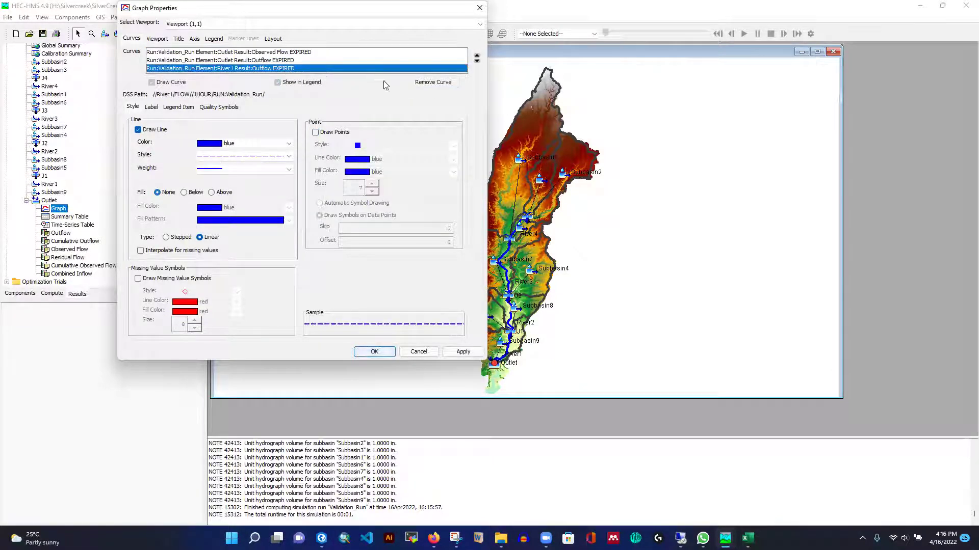
left_click(432, 82)
left_click(463, 351)
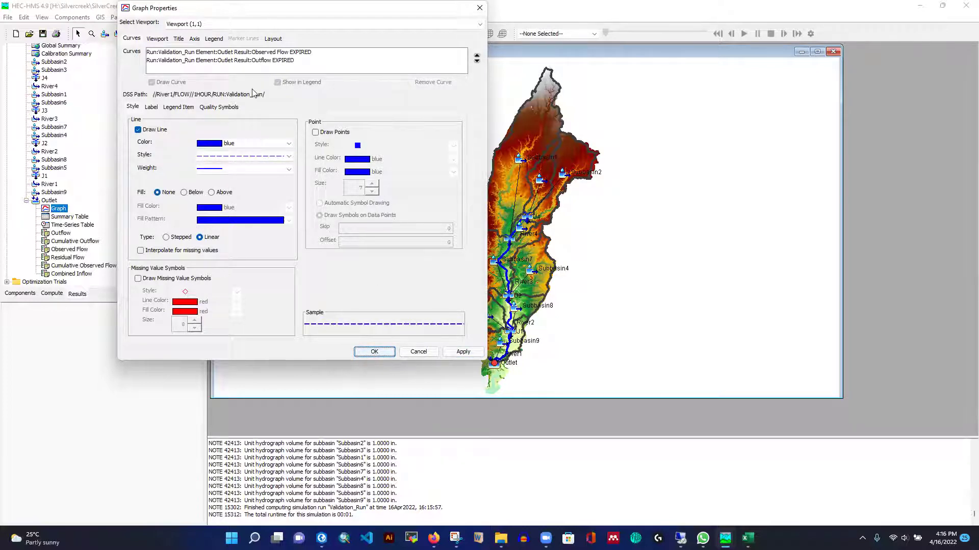
key("Return")
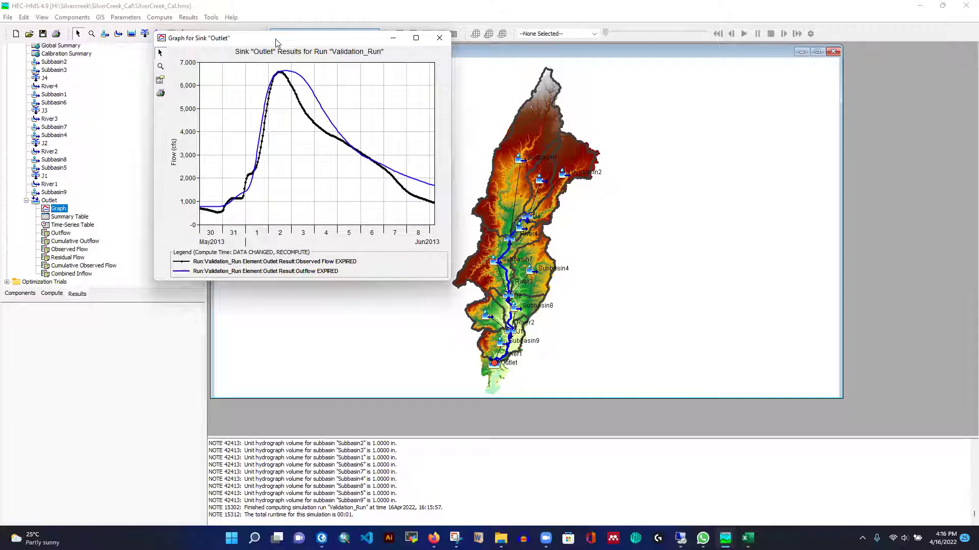
Enlarge the Outlet graph to full screen to examine simulated against observed flow, then restore it and move it aside
left_click_drag(277, 42, 306, 74)
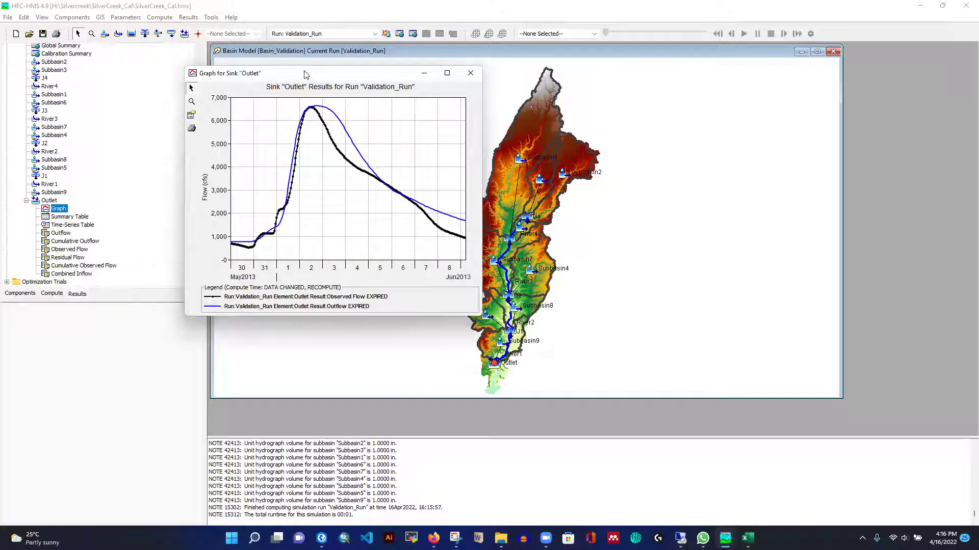
left_click(447, 74)
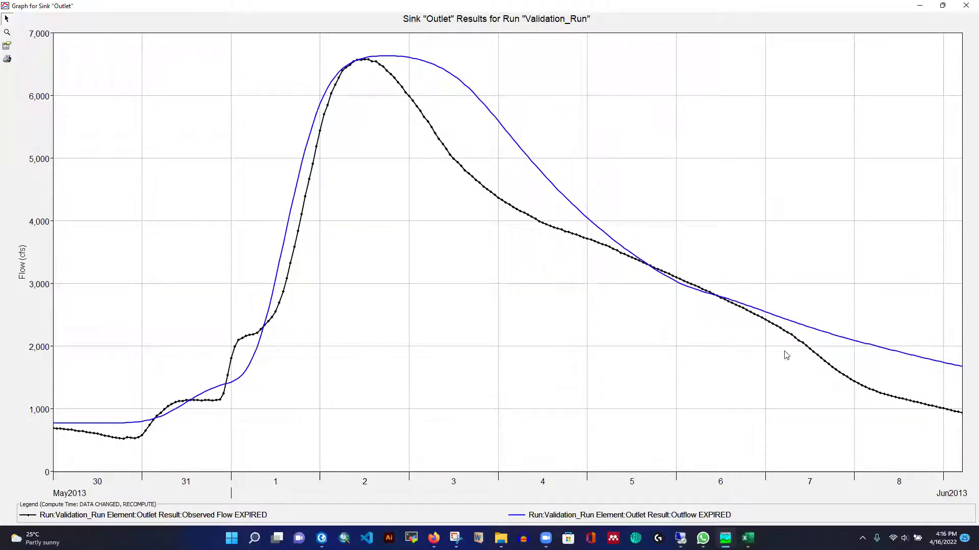
left_click(942, 6)
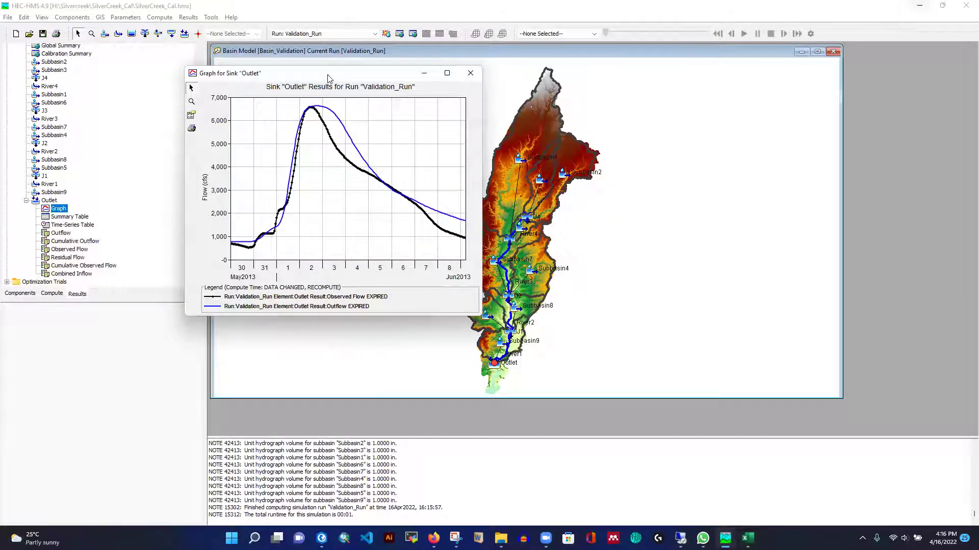
left_click_drag(328, 78, 488, 77)
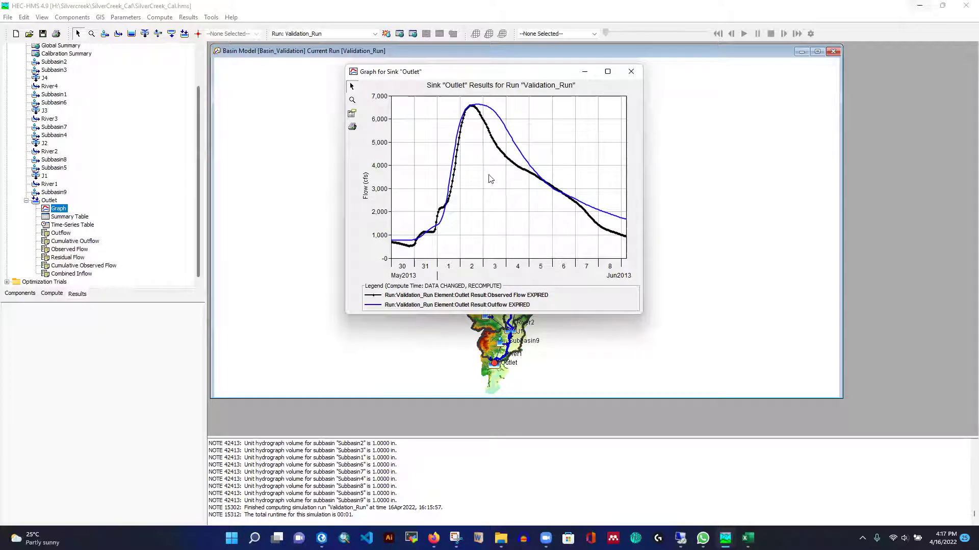
Open the Outlet summary table of Validation_Run and review its computed results and observed-flow fit statistics
left_click(70, 217)
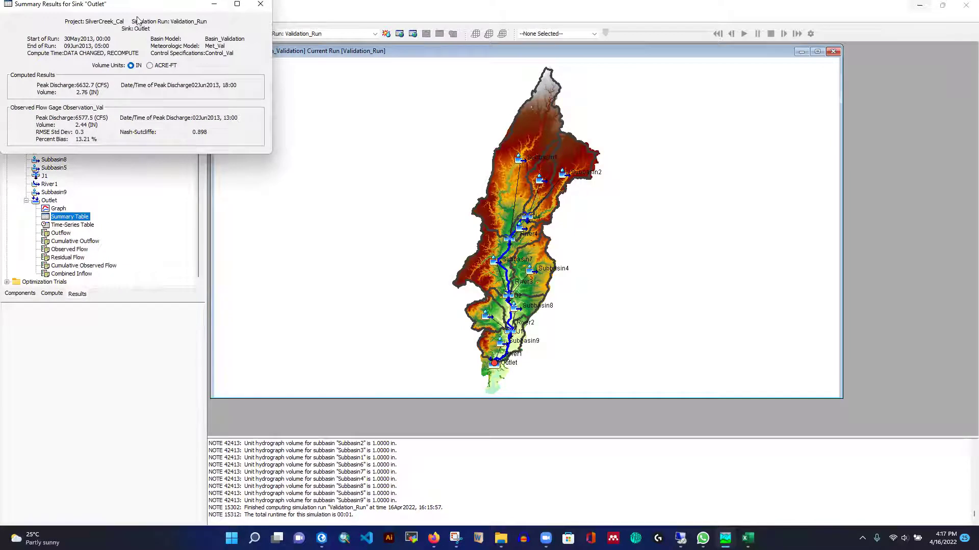
left_click_drag(124, 7, 277, 98)
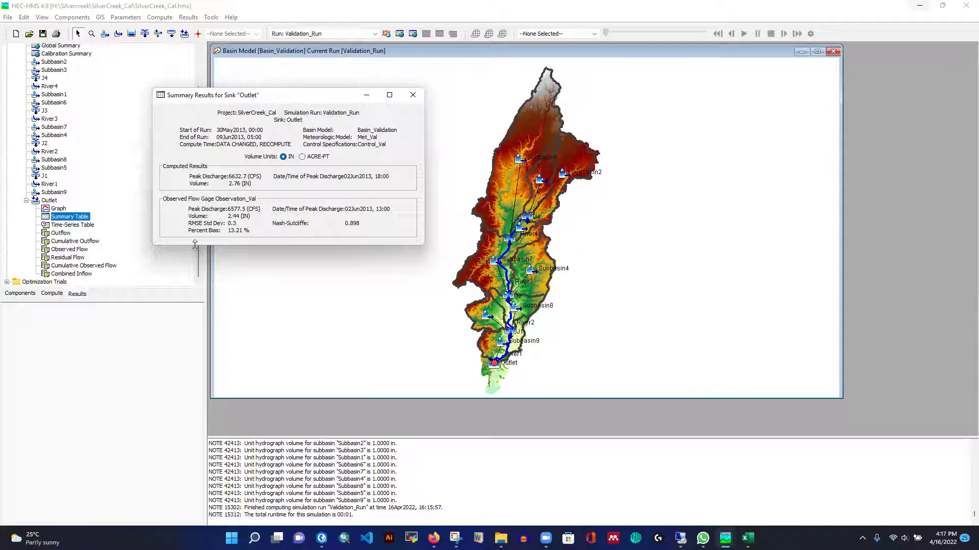
left_click_drag(278, 101, 335, 120)
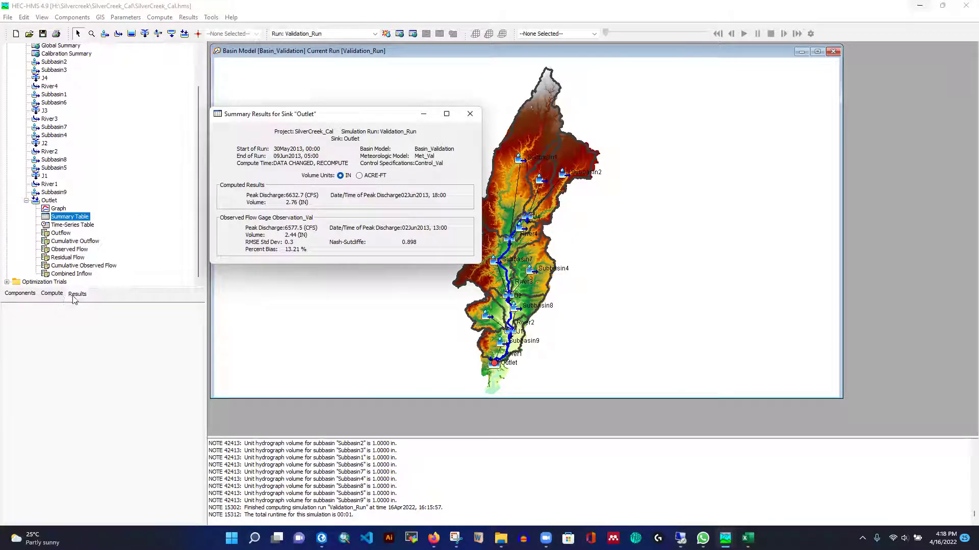
Collapse the Validation_Run results and open the Outlet summary table of Basin_Model_Run
scroll(46, 99, "up", 2)
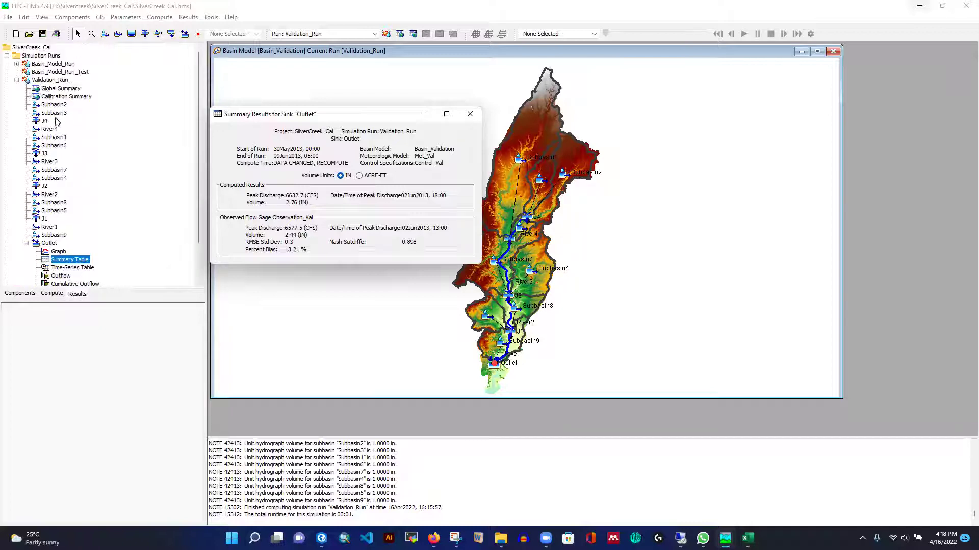
left_click(17, 80)
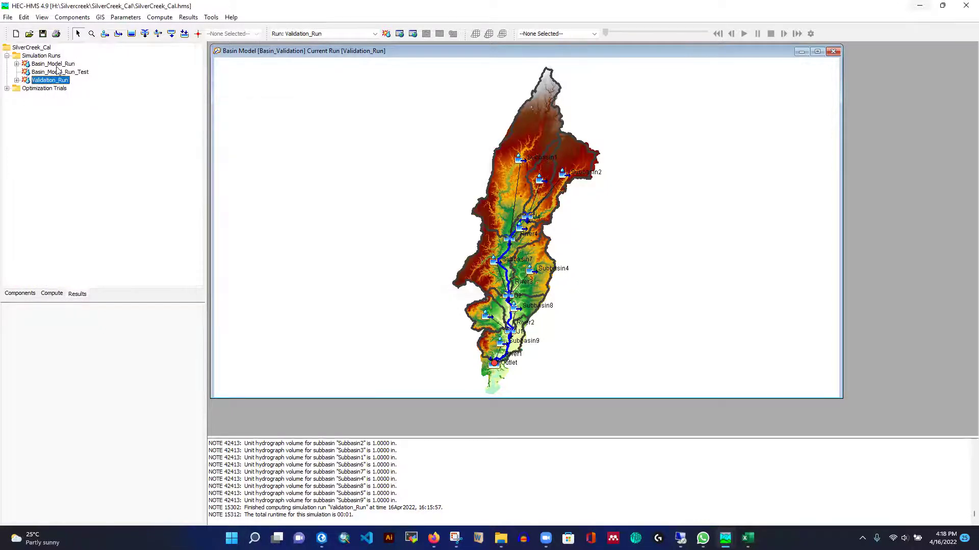
left_click(46, 65)
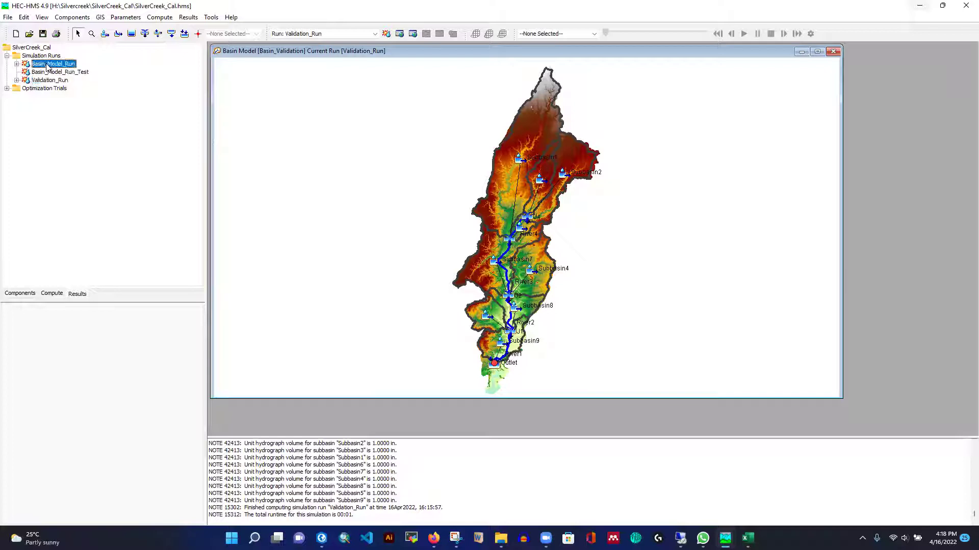
left_click(17, 65)
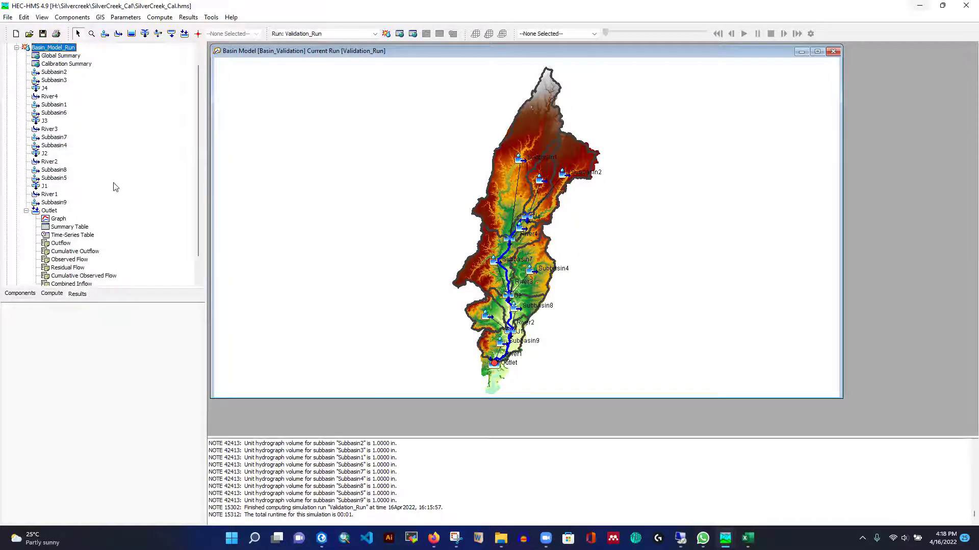
left_click(69, 228)
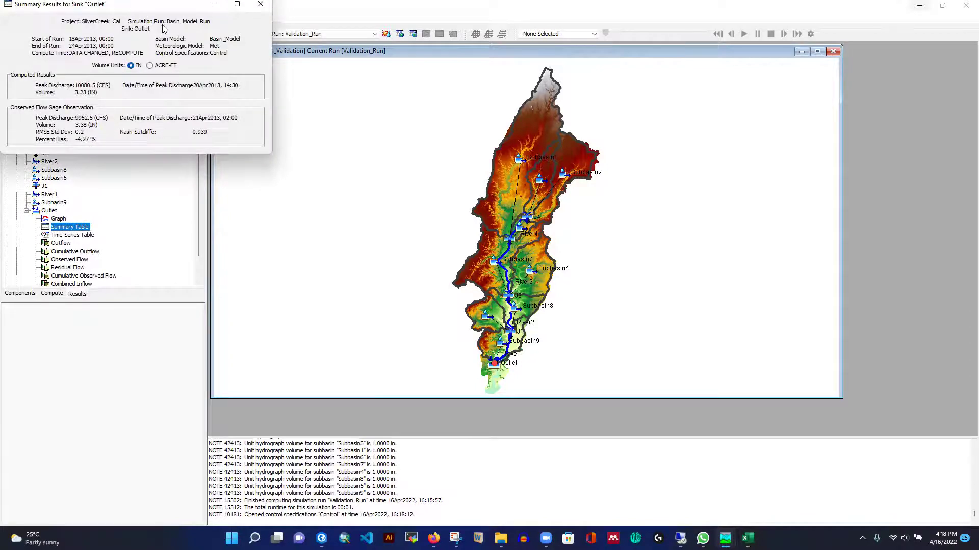
Arrange the Basin_Model_Run and Validation_Run Outlet summary tables side by side and compare their fit statistics
mouse_move(724, 539)
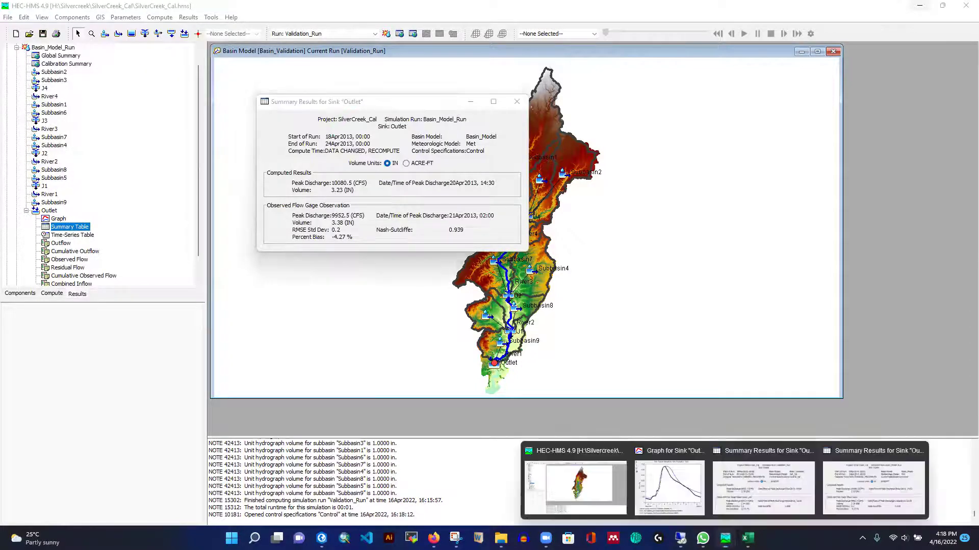
left_click(741, 497)
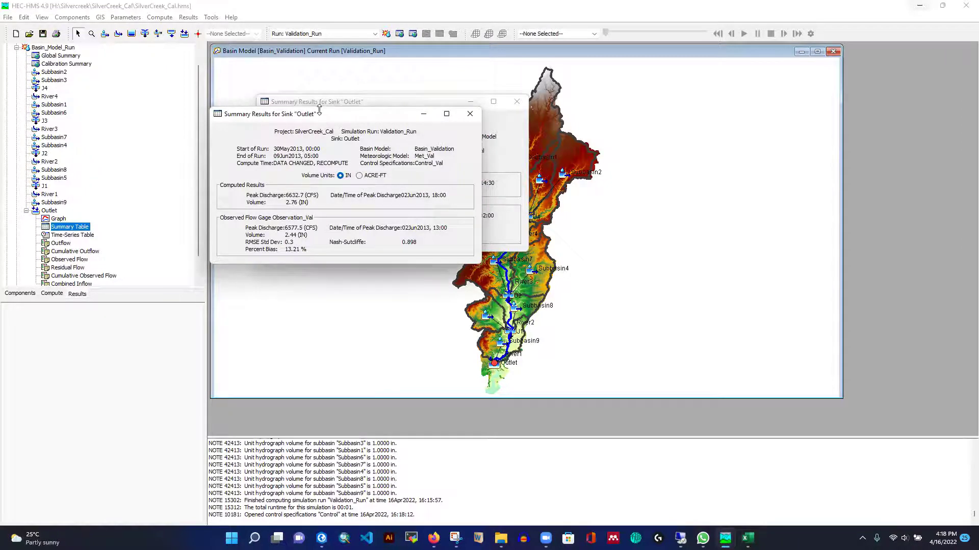
left_click_drag(316, 121, 658, 114)
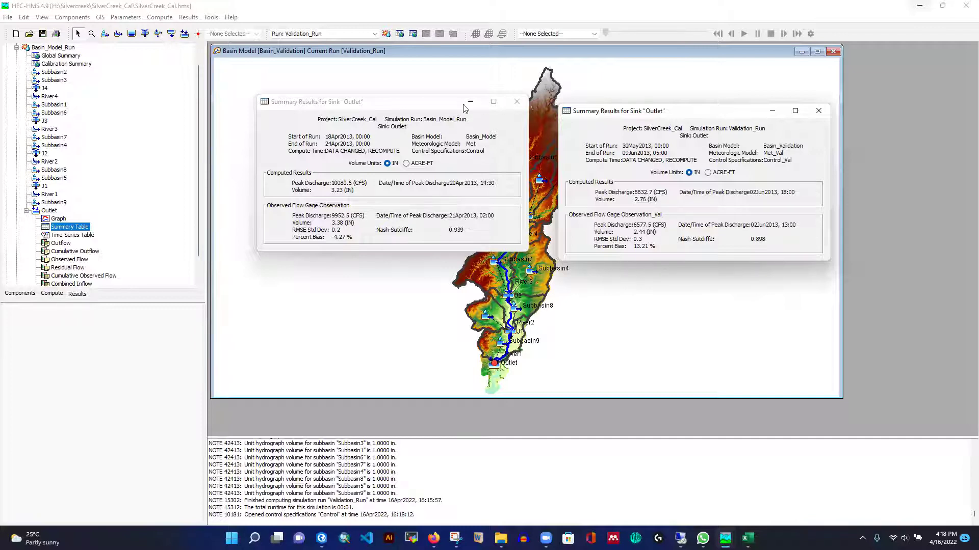
left_click_drag(427, 106, 370, 101)
left_click_drag(708, 112, 711, 91)
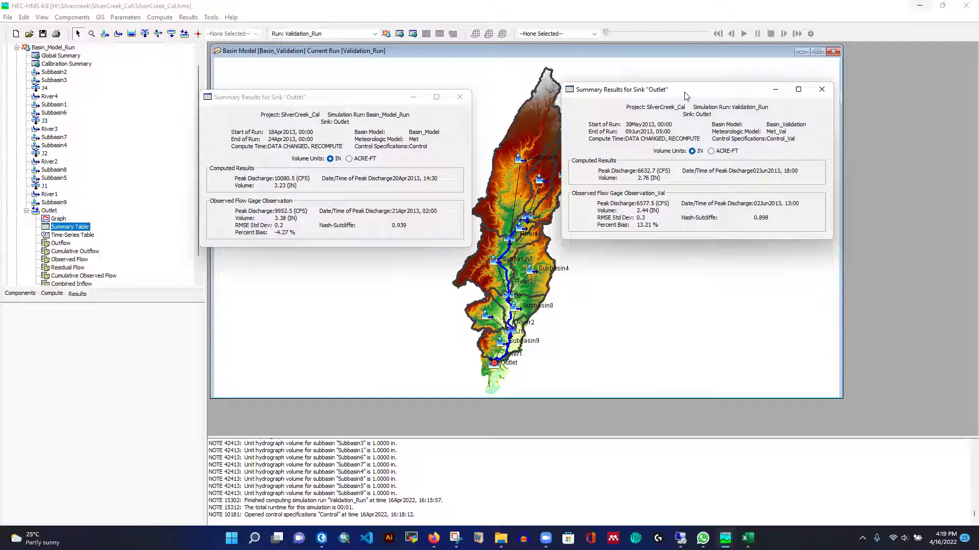
left_click_drag(686, 96, 701, 122)
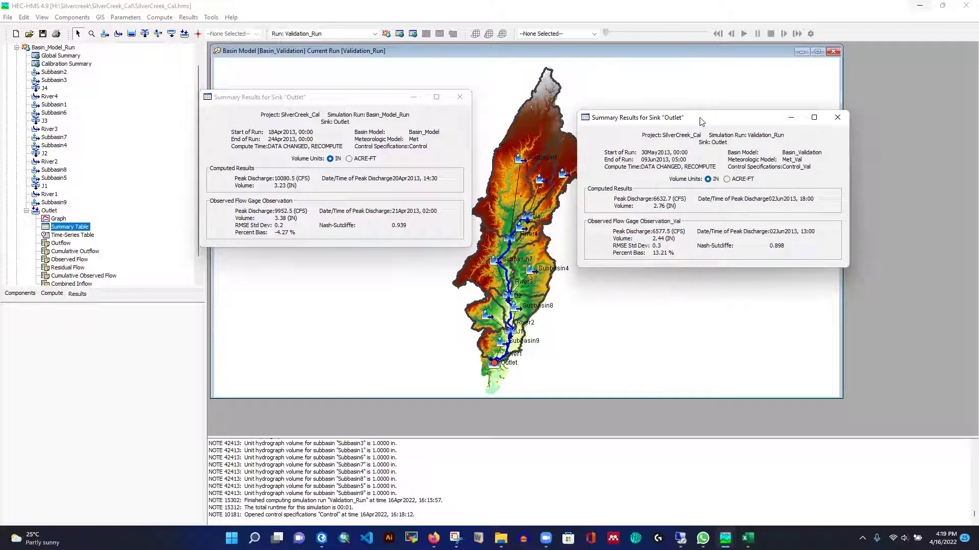
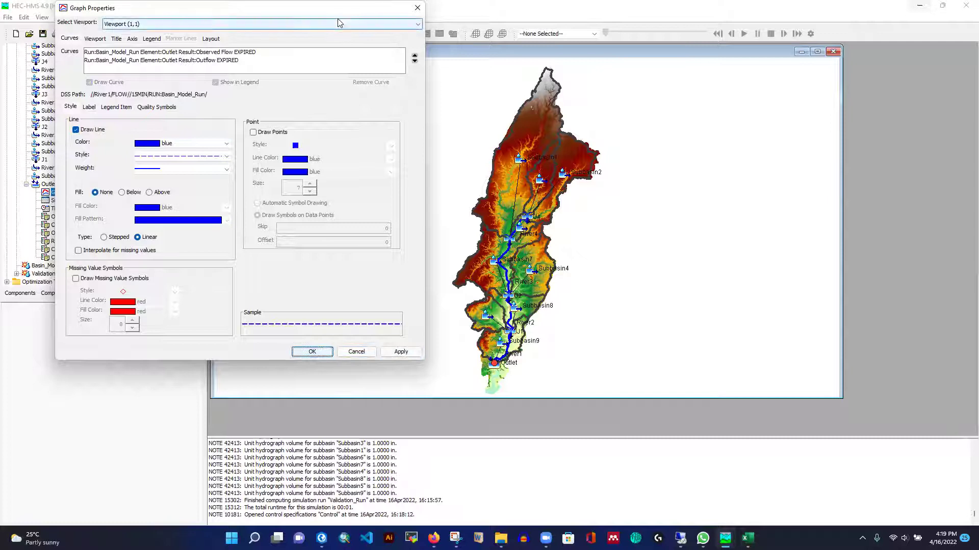
Close the graph properties of Basin_Model_Run and place its Outlet graph beside the Validation_Run Outlet graph
left_click(417, 8)
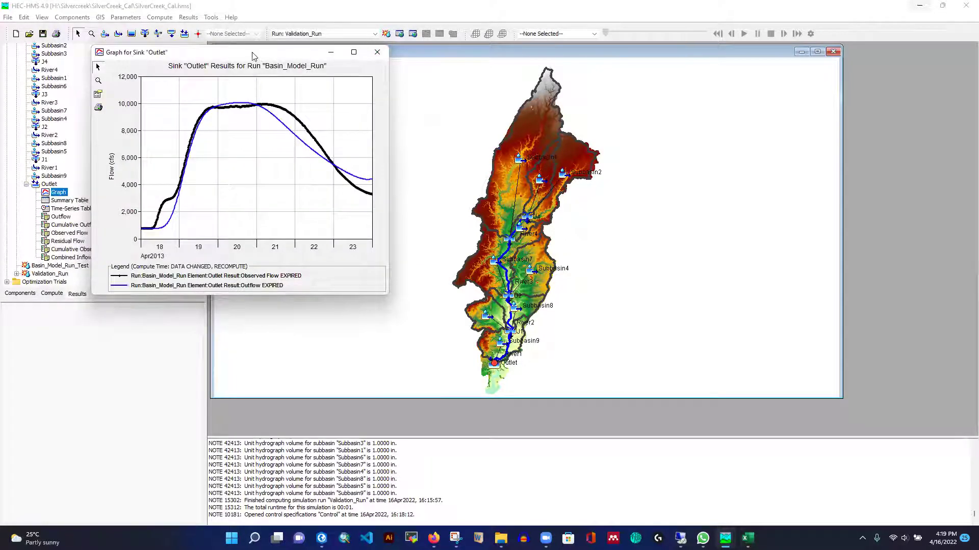
mouse_move(725, 538)
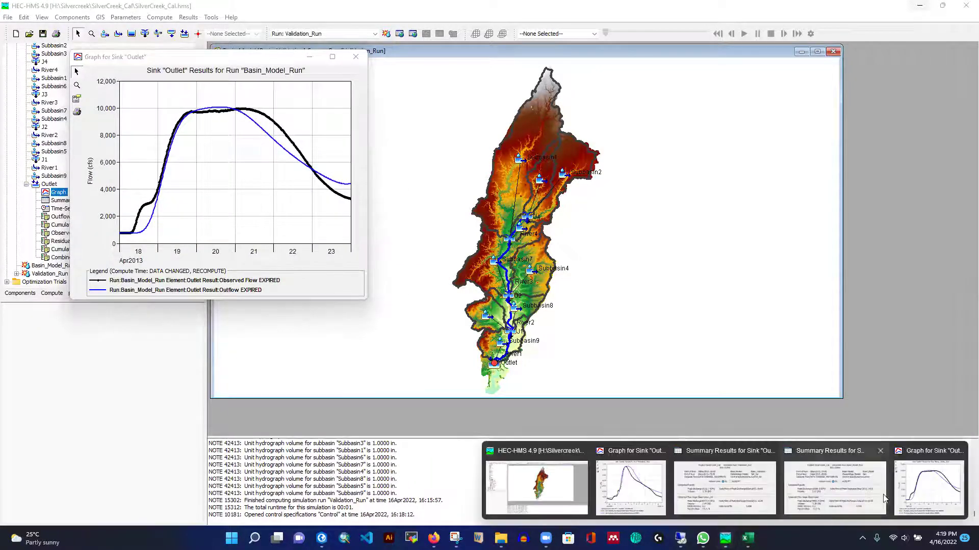
left_click(929, 487)
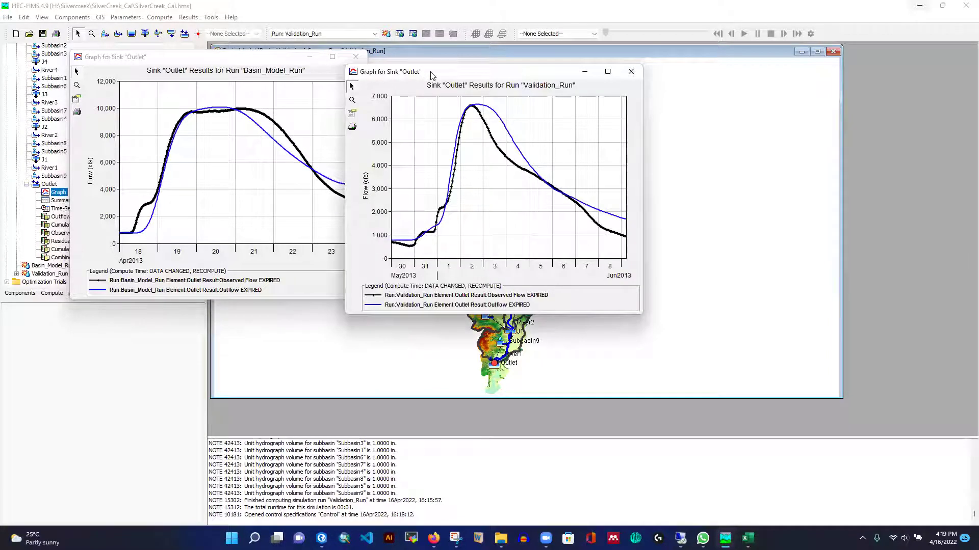
left_click_drag(431, 75, 462, 58)
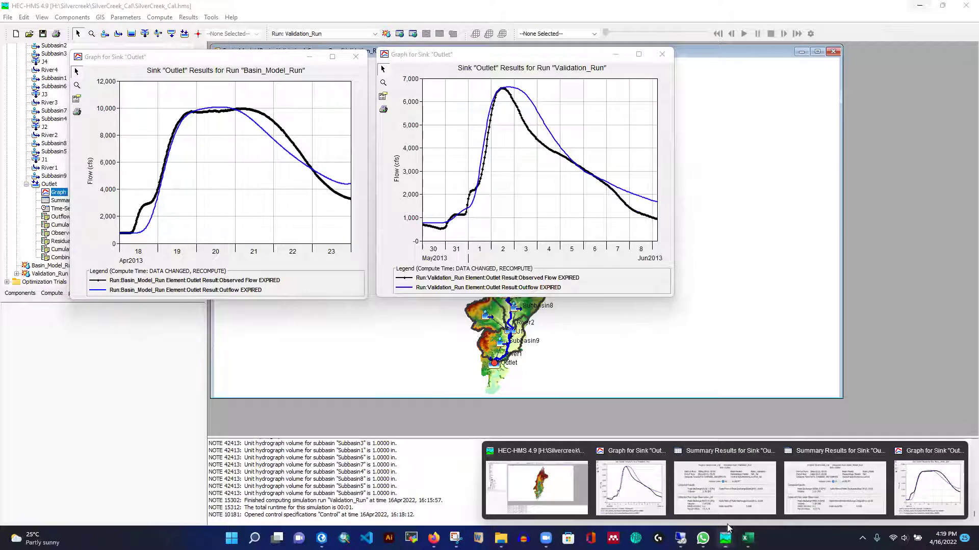
Place each run's Outlet summary table beneath its own graph to compare calibration and validation results
left_click(727, 494)
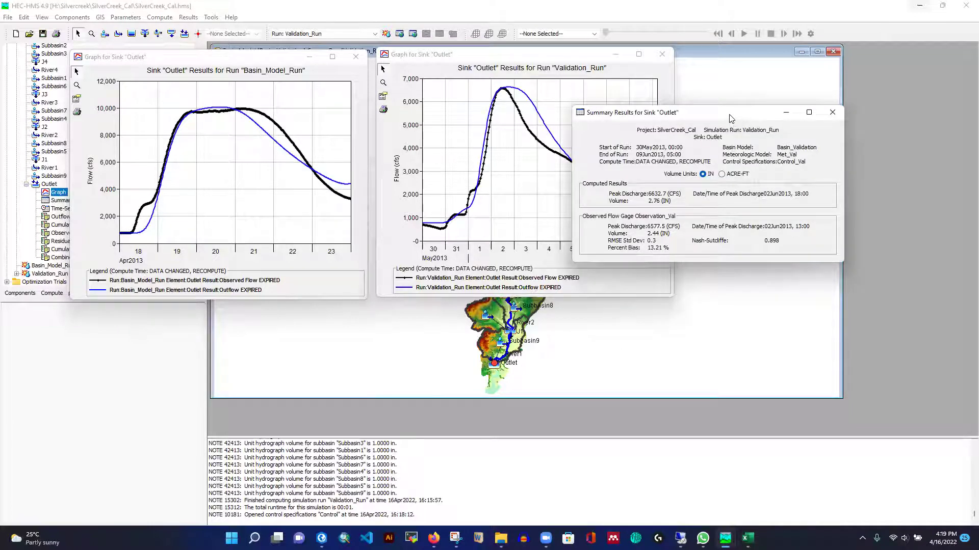
left_click_drag(728, 113, 560, 308)
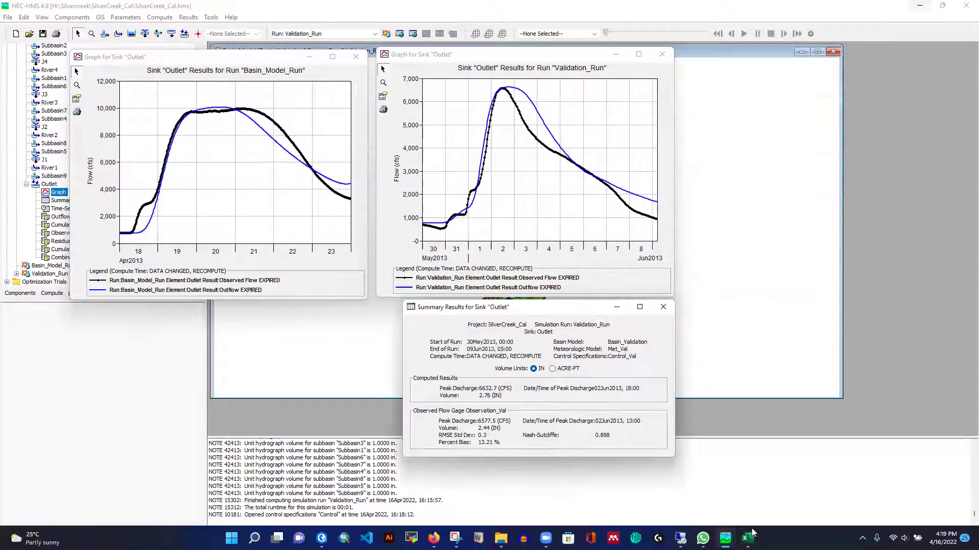
mouse_move(725, 539)
left_click(845, 516)
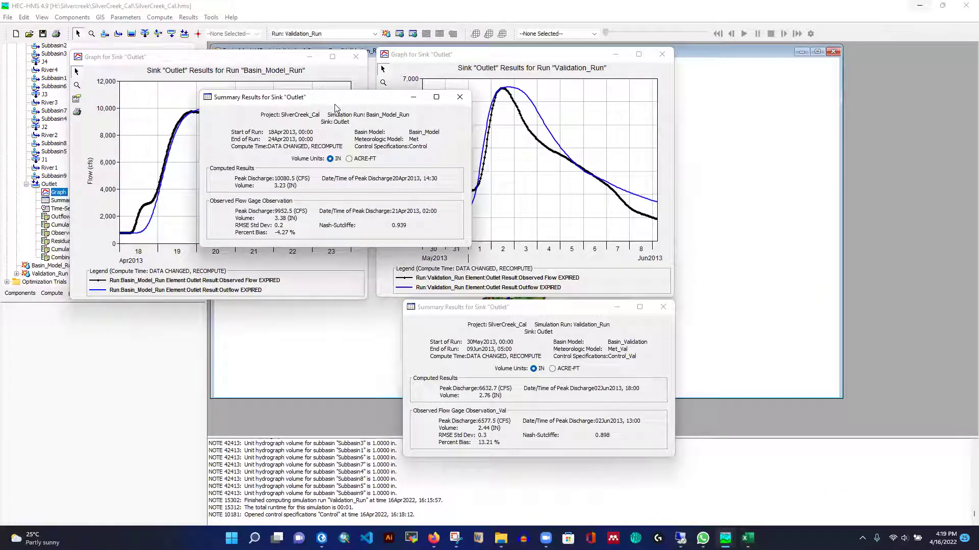
left_click_drag(334, 104, 221, 314)
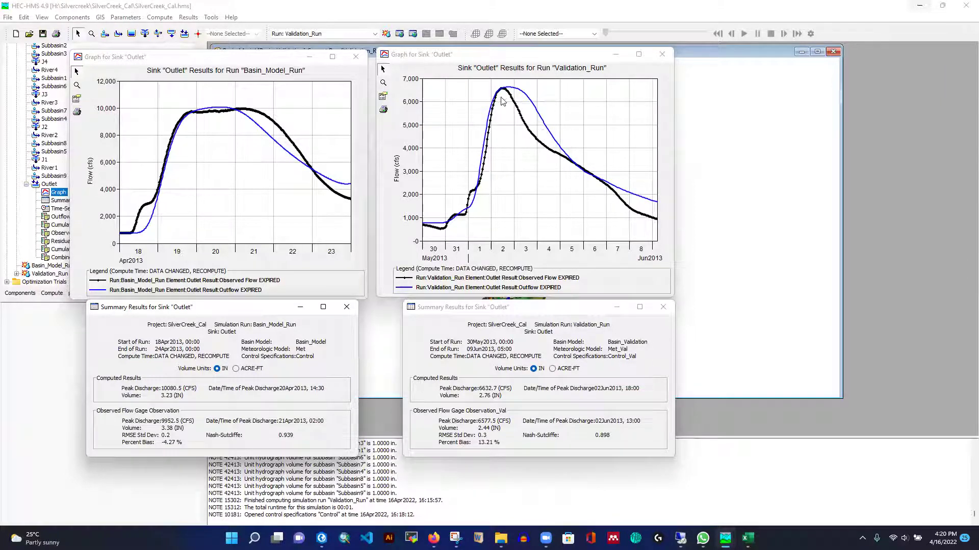
mouse_move(504, 92)
left_click(157, 21)
left_click(157, 17)
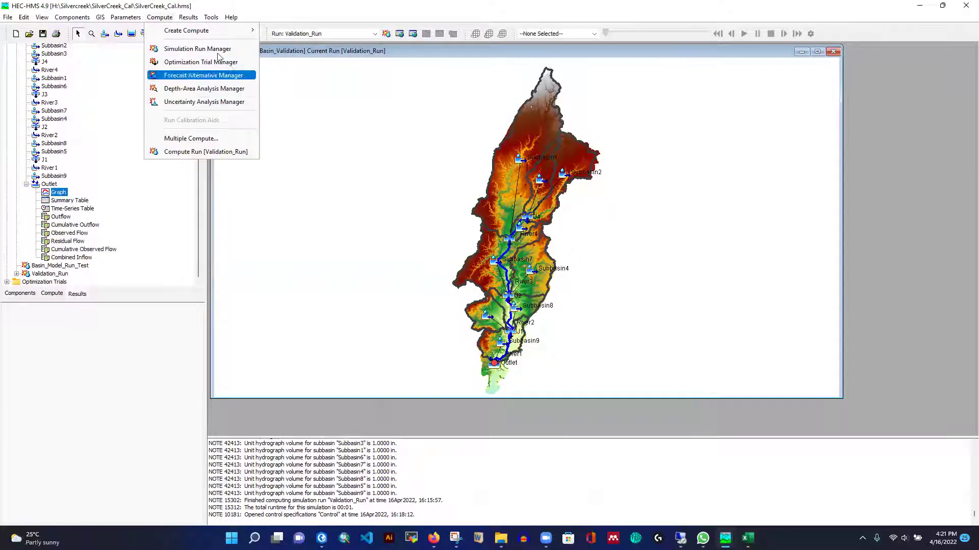
left_click(180, 76)
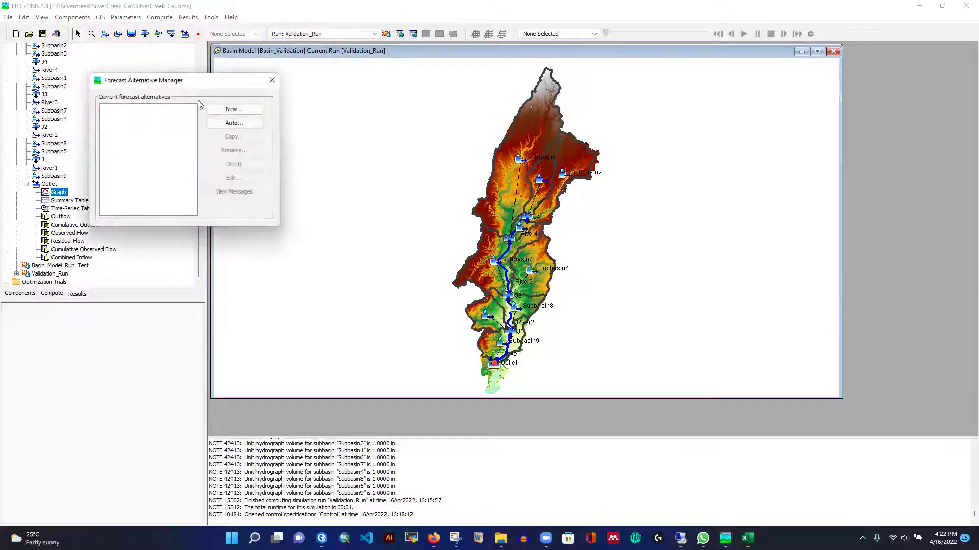
left_click(227, 110)
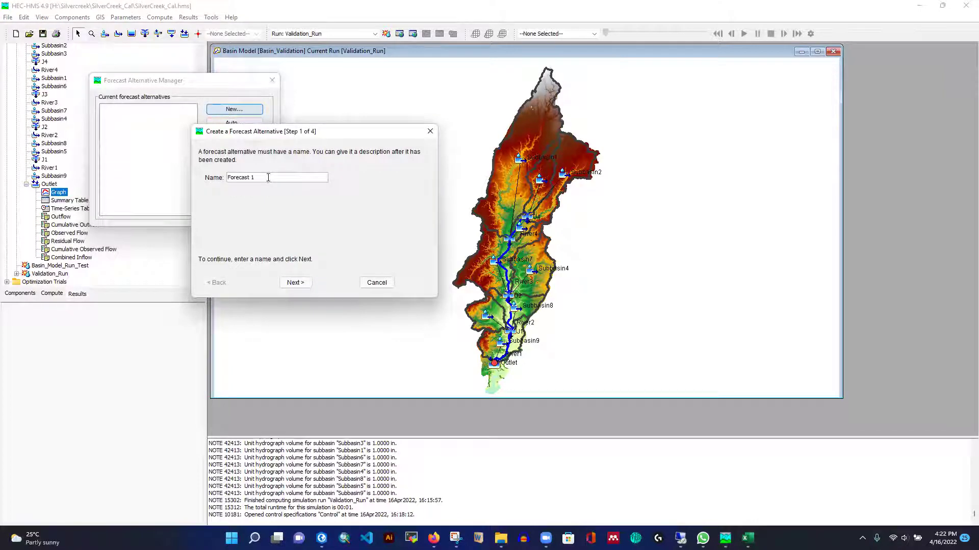
left_click(295, 283)
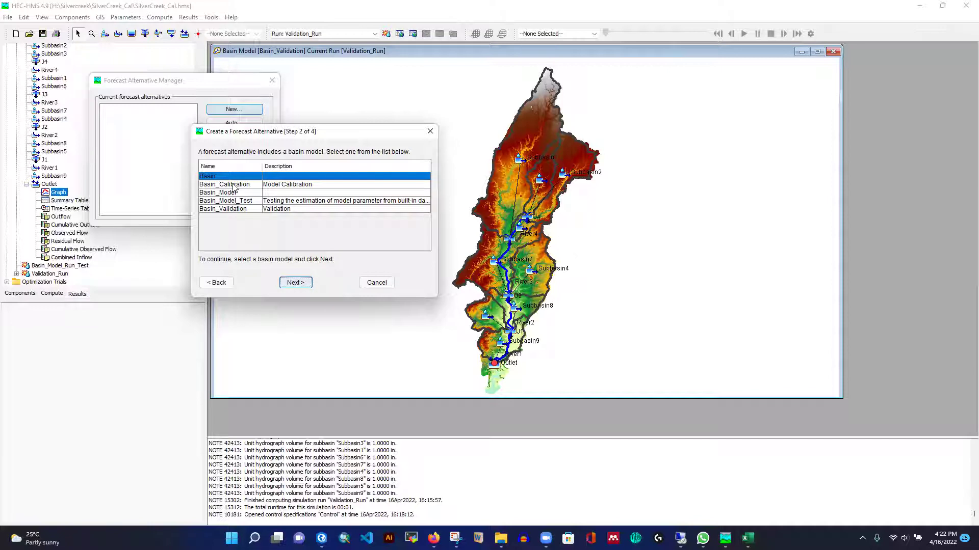
left_click(232, 209)
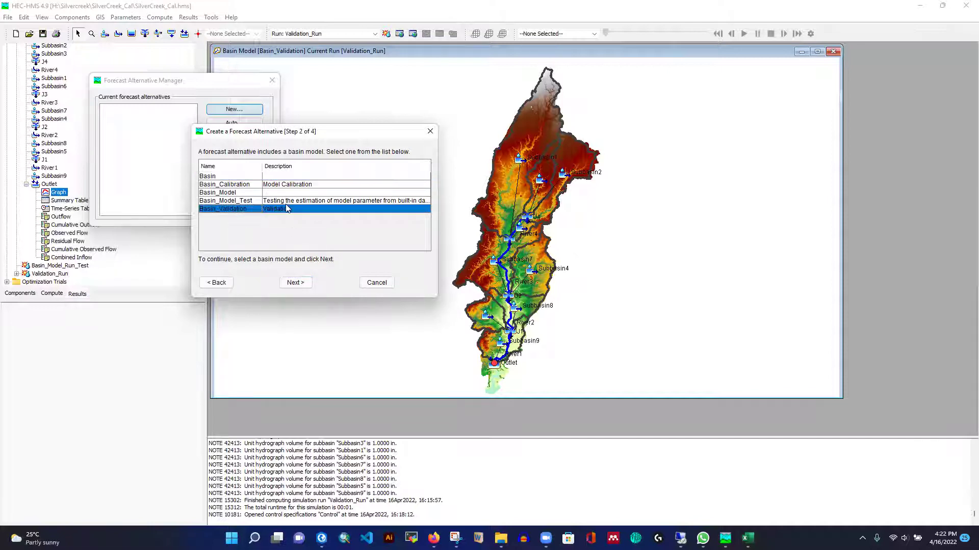
left_click(294, 283)
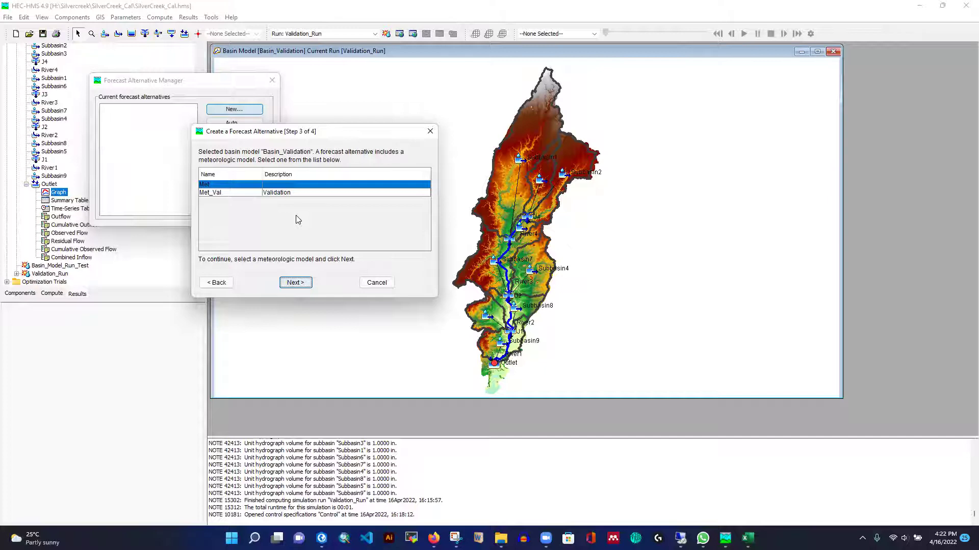
left_click(376, 283)
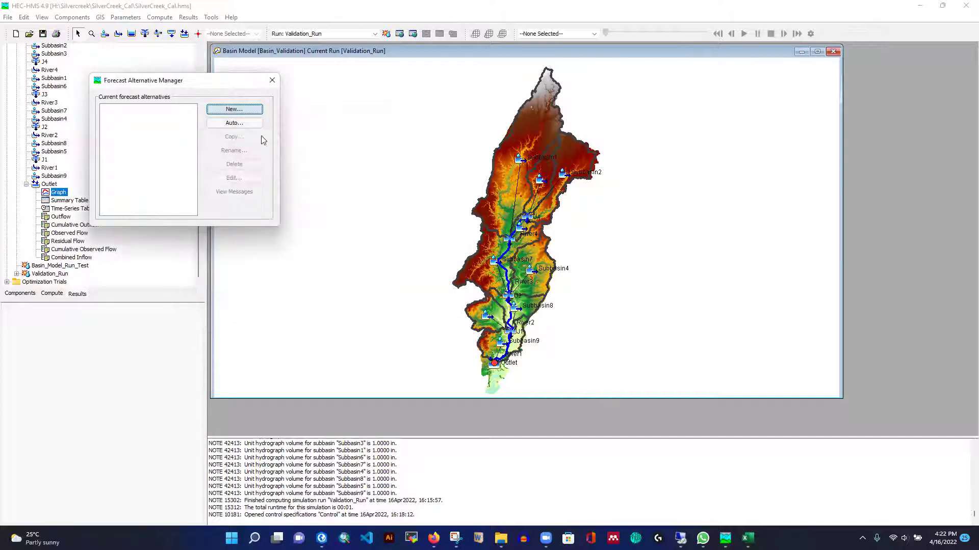
left_click(272, 82)
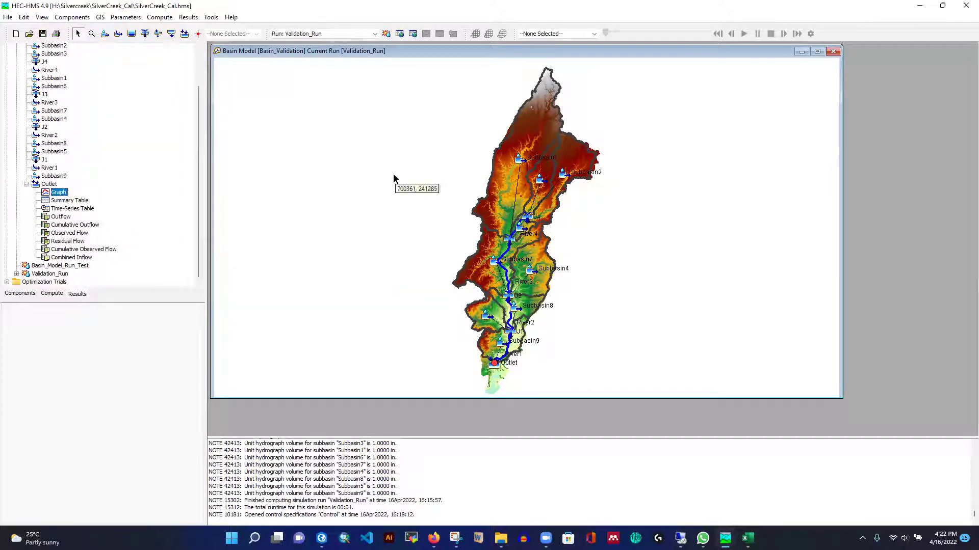
Bring the Outlet graphs and summary tables of Validation_Run and Basin_Model_Run back into view to compare them again
mouse_move(725, 538)
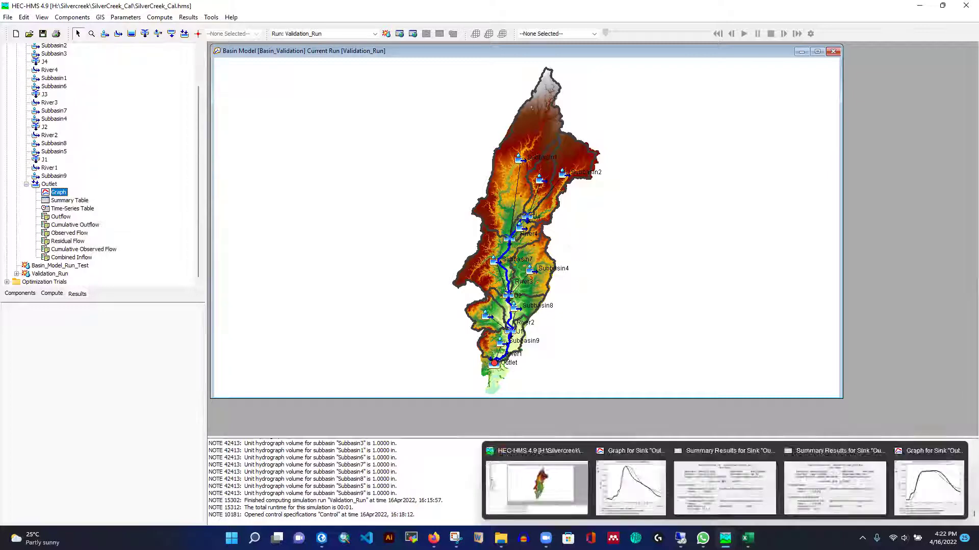
left_click(620, 491)
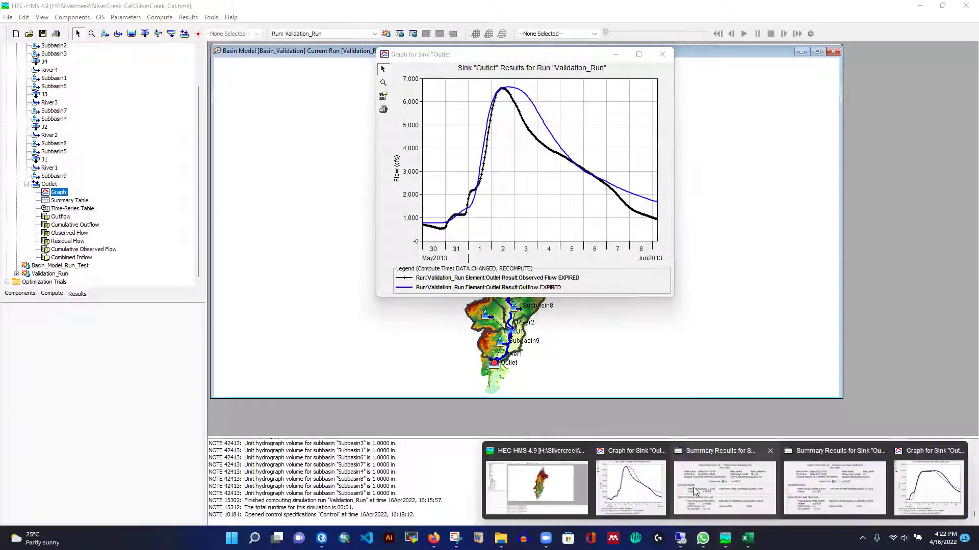
left_click(693, 488)
left_click(835, 490)
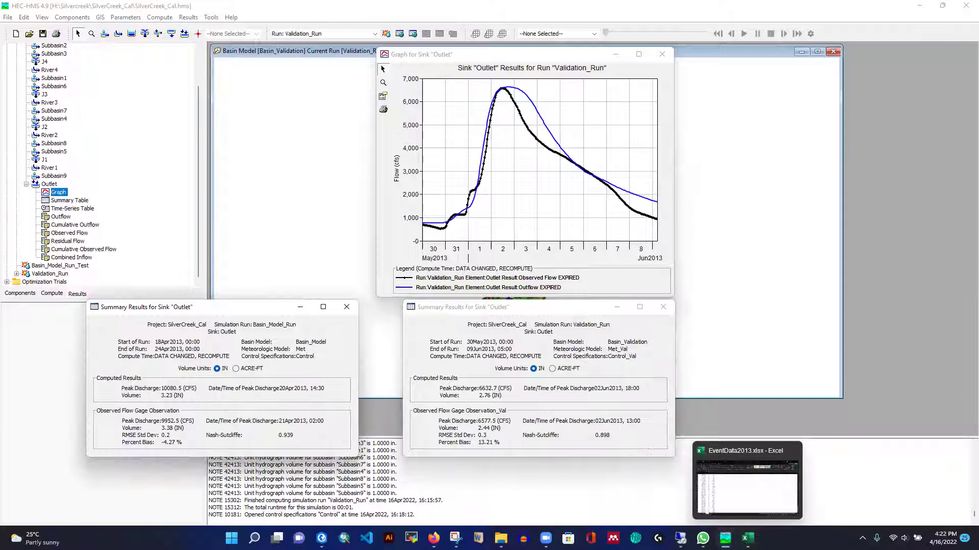
left_click(926, 491)
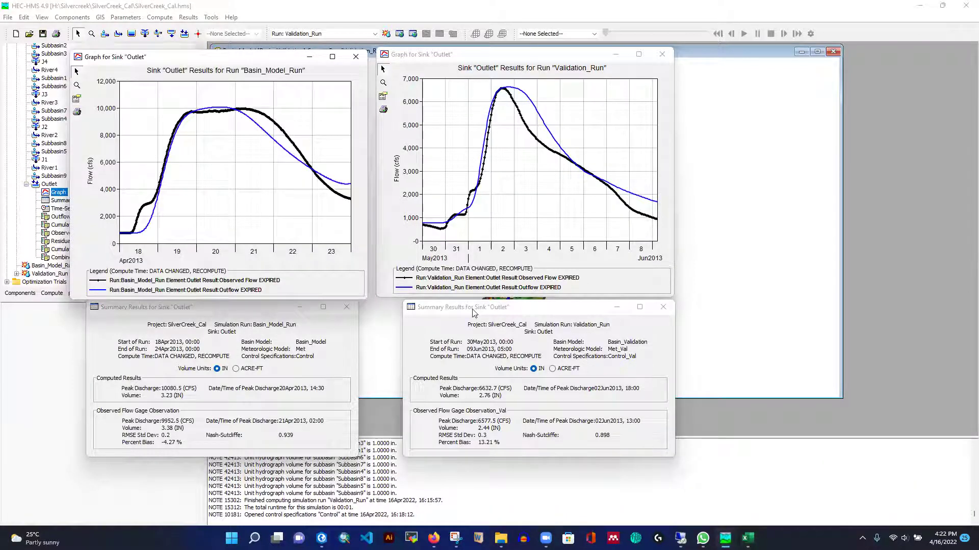